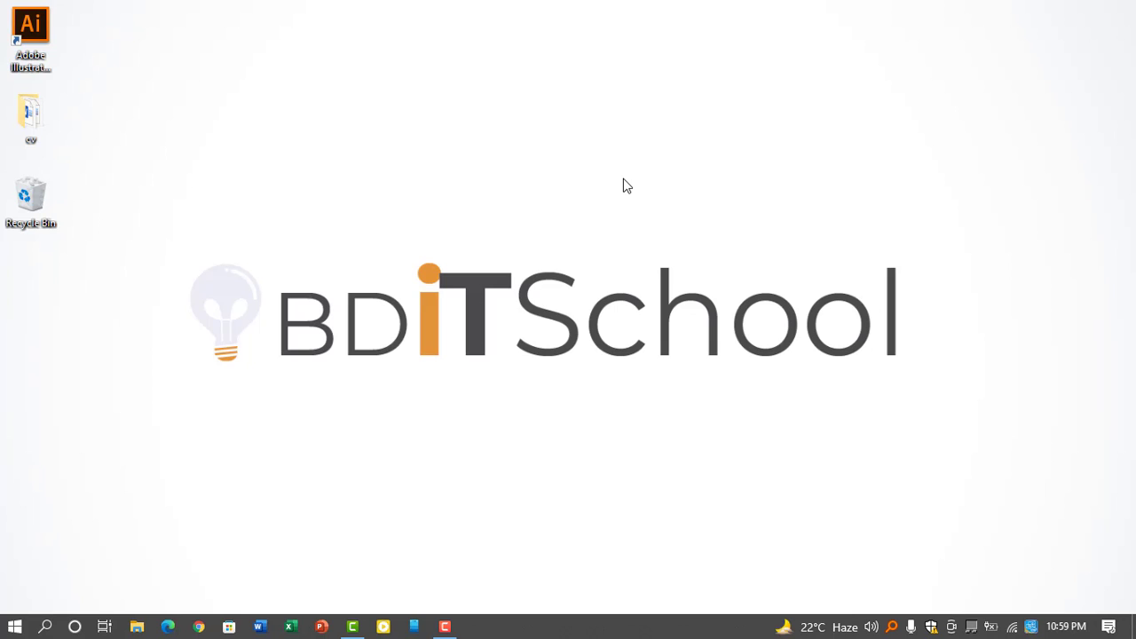
Launch Microsoft Word and create a new blank document, Document1
right_click(623, 178)
left_click(413, 422)
left_click(260, 627)
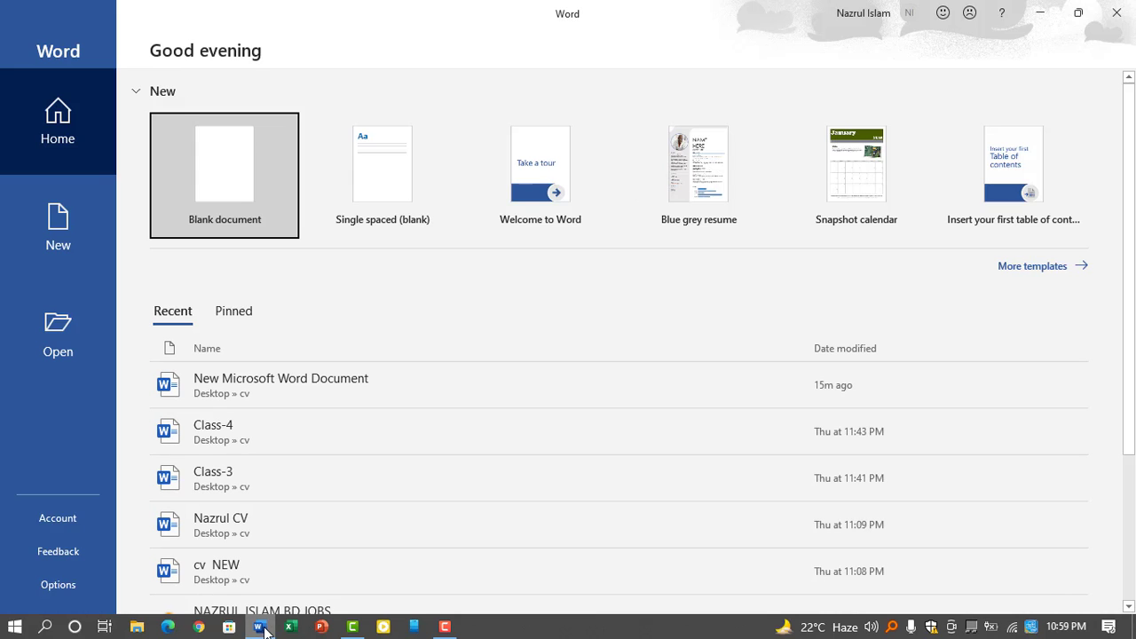
left_click(215, 211)
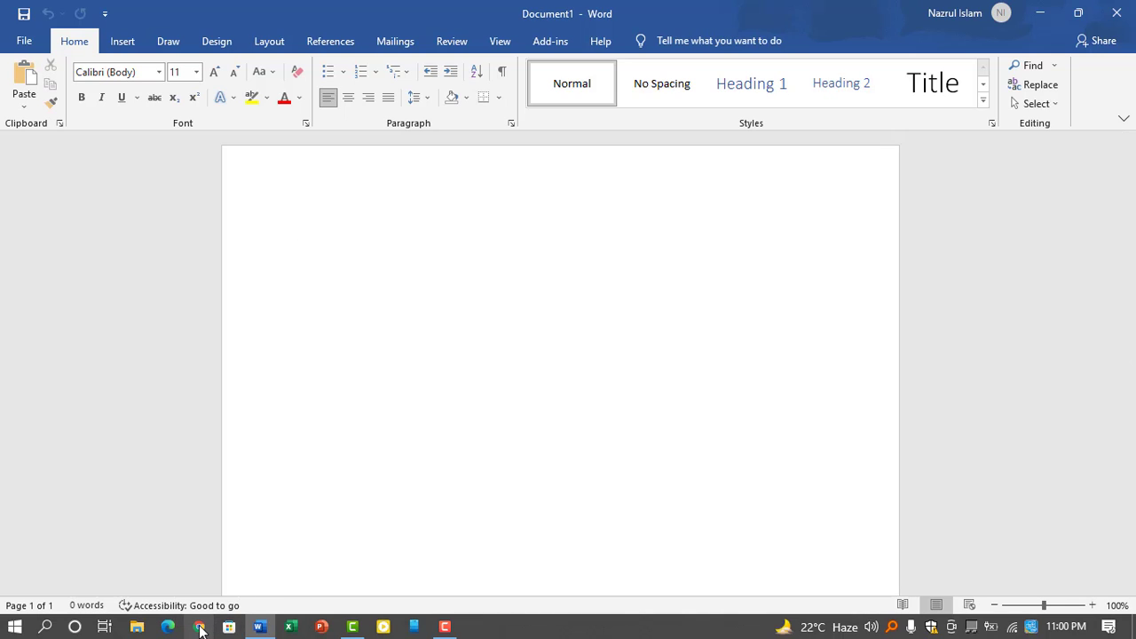
Search for 'prothom alo' and open the site's বিনোদন (entertainment) section
left_click(200, 628)
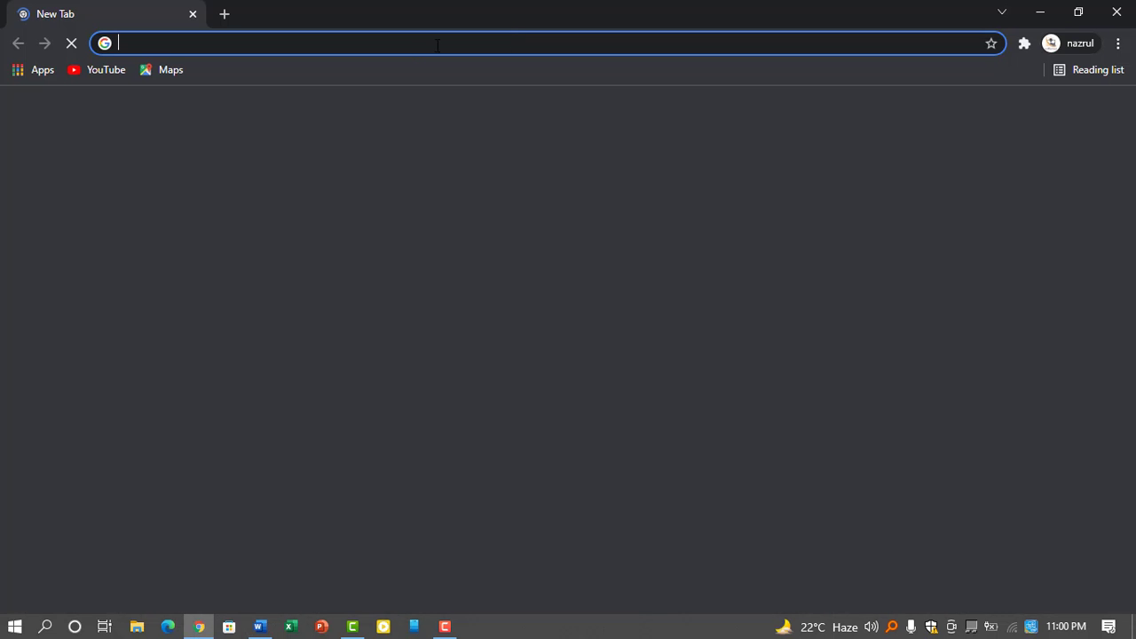
type("pro")
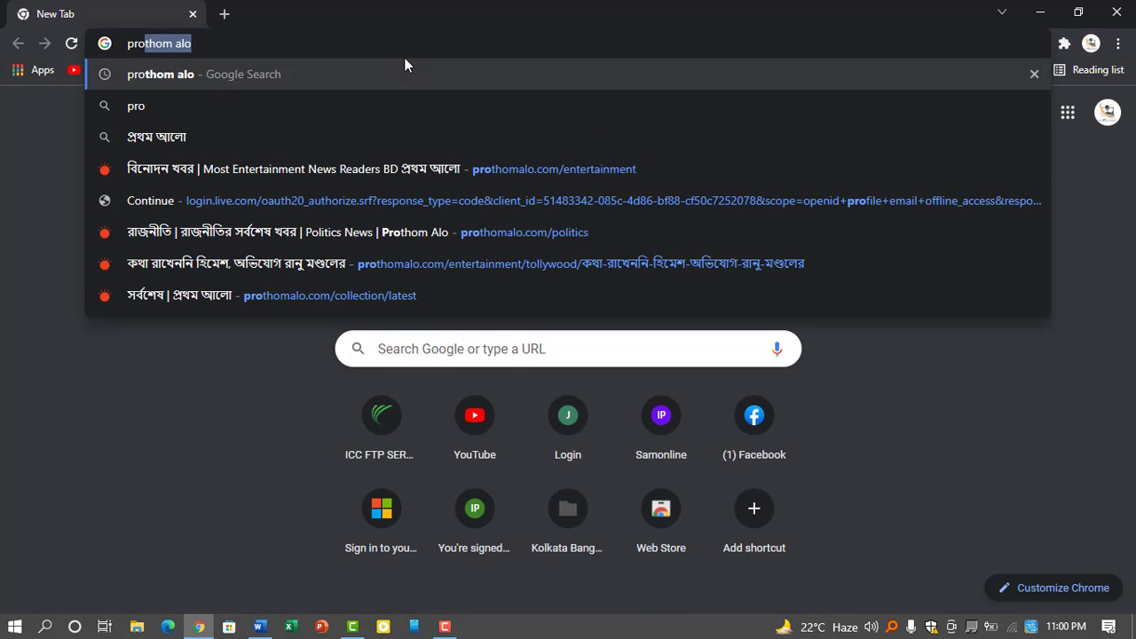
type("thom alo")
key("Return")
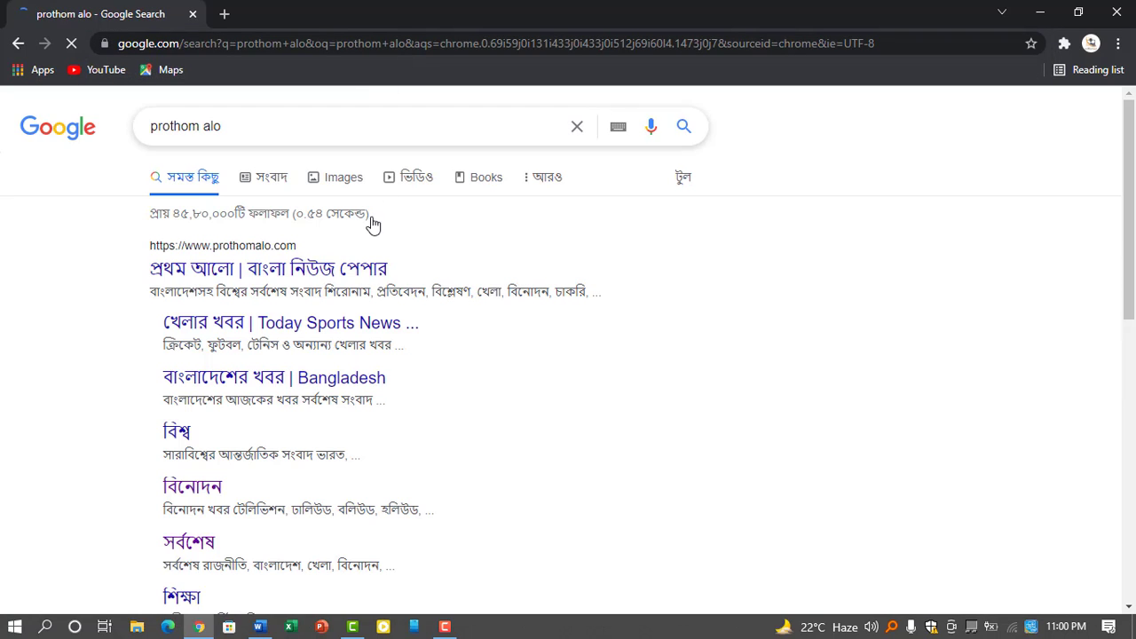
left_click(232, 271)
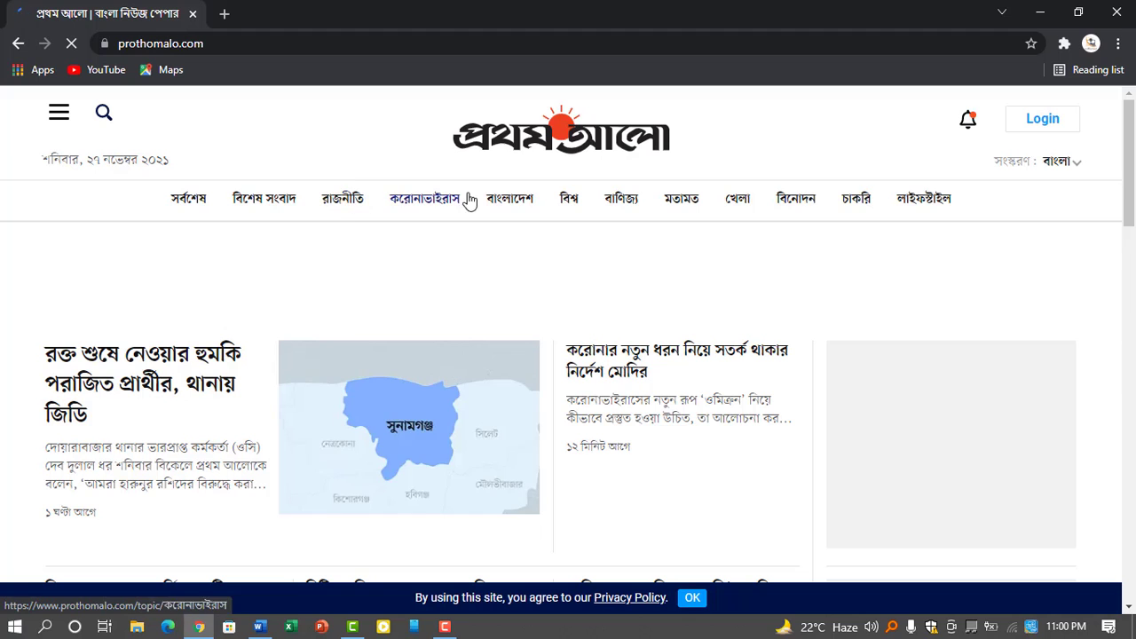
left_click(810, 204)
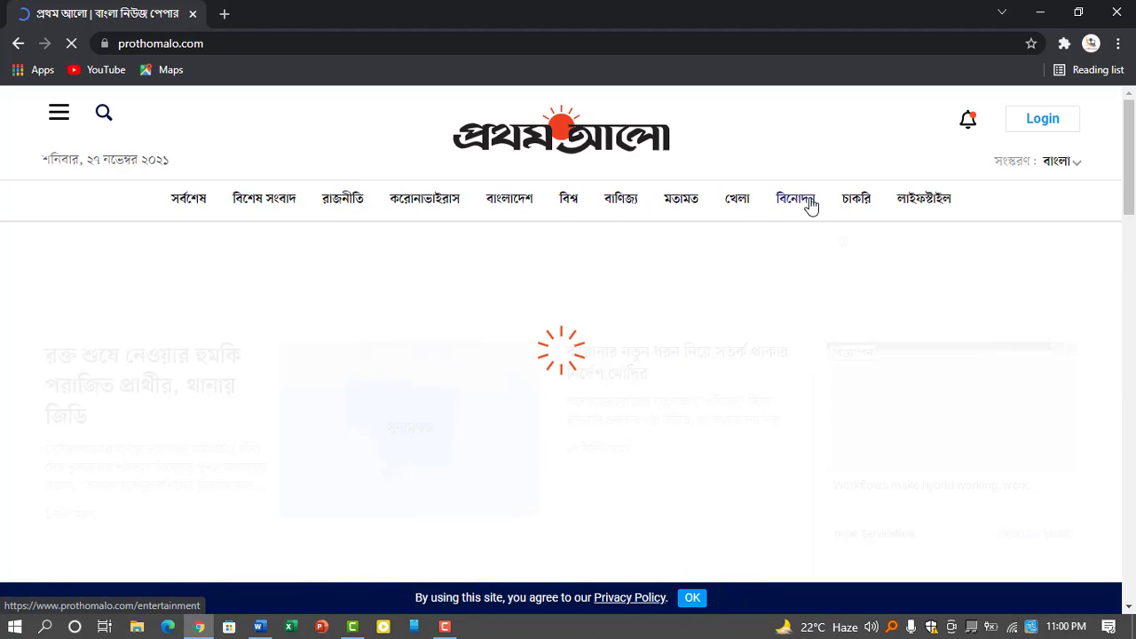
Scroll through the entertainment page and open the lead Bollywood article
scroll(809, 204, "down", 1)
scroll(809, 204, "down", 1)
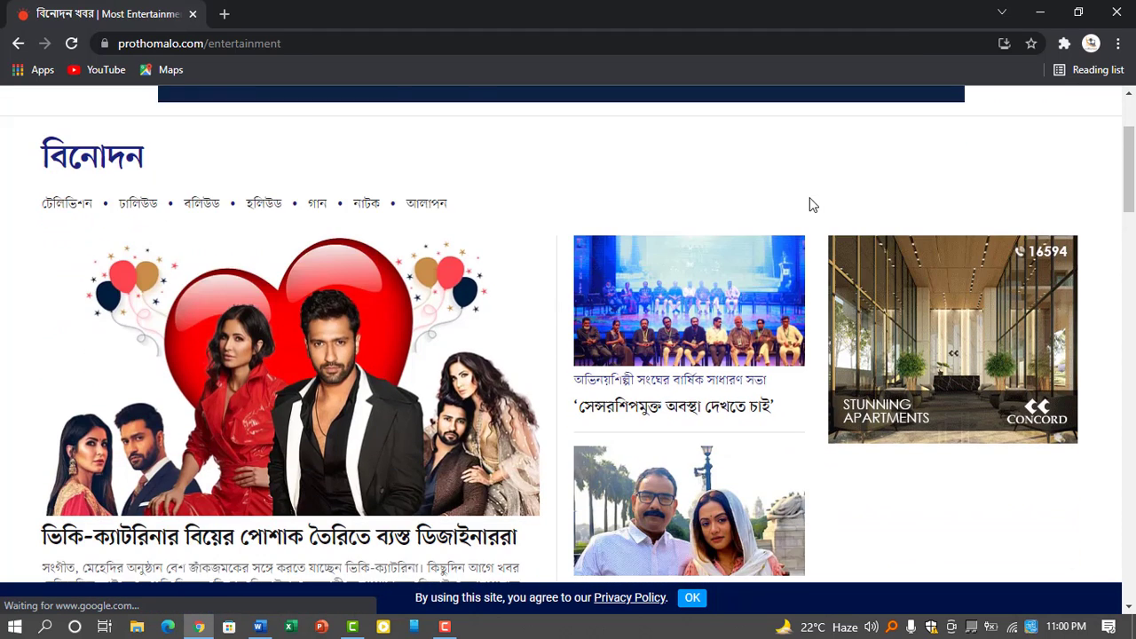
scroll(809, 204, "down", 2)
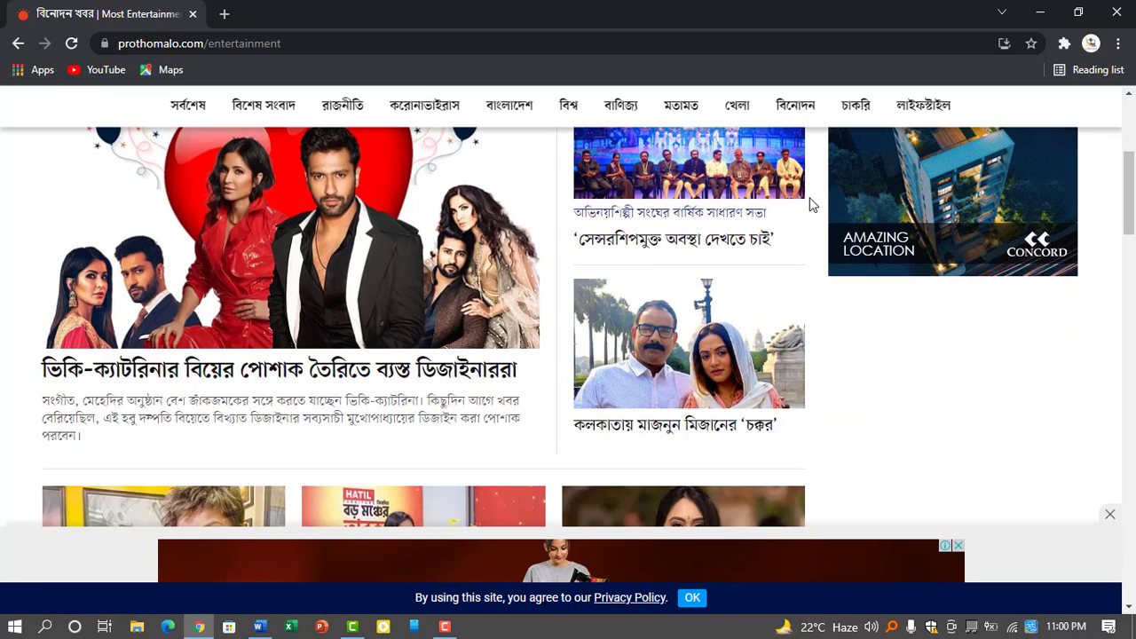
scroll(809, 204, "down", 2)
scroll(809, 204, "down", 1)
scroll(809, 204, "down", 2)
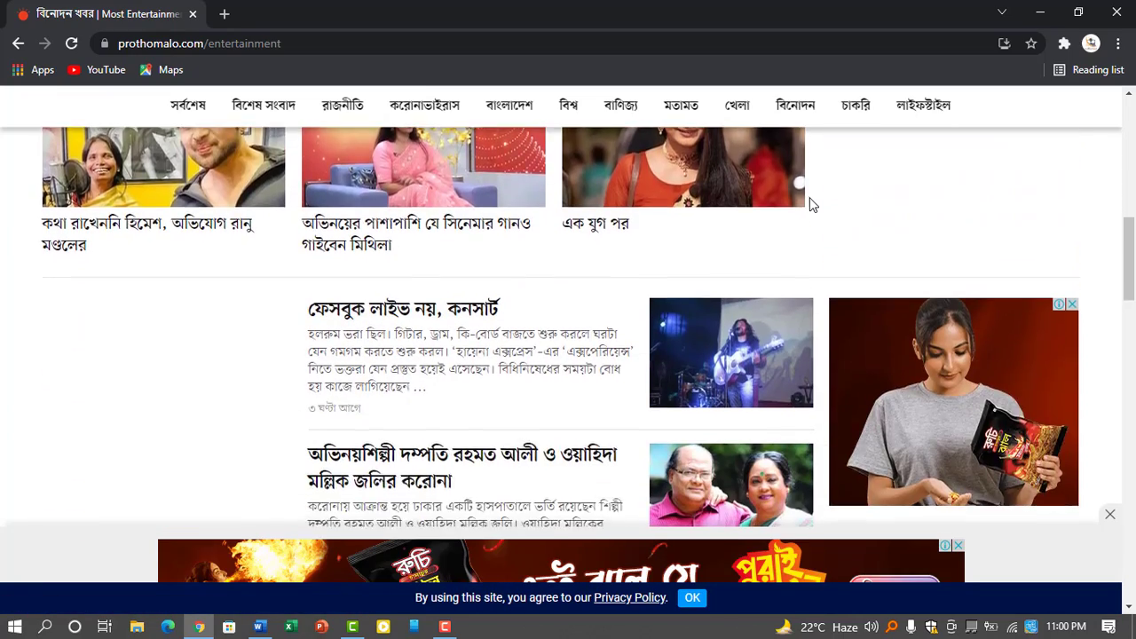
scroll(804, 209, "down", 2)
scroll(804, 209, "down", 2)
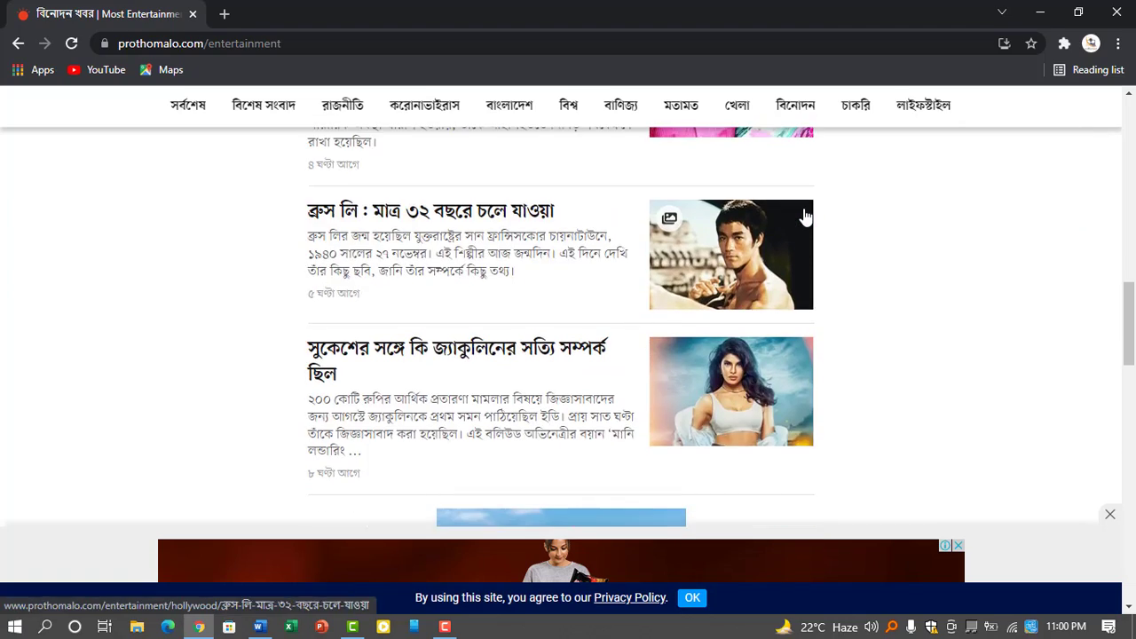
scroll(803, 209, "down", 4)
scroll(804, 210, "down", 3)
scroll(804, 213, "down", 1)
scroll(804, 213, "down", 2)
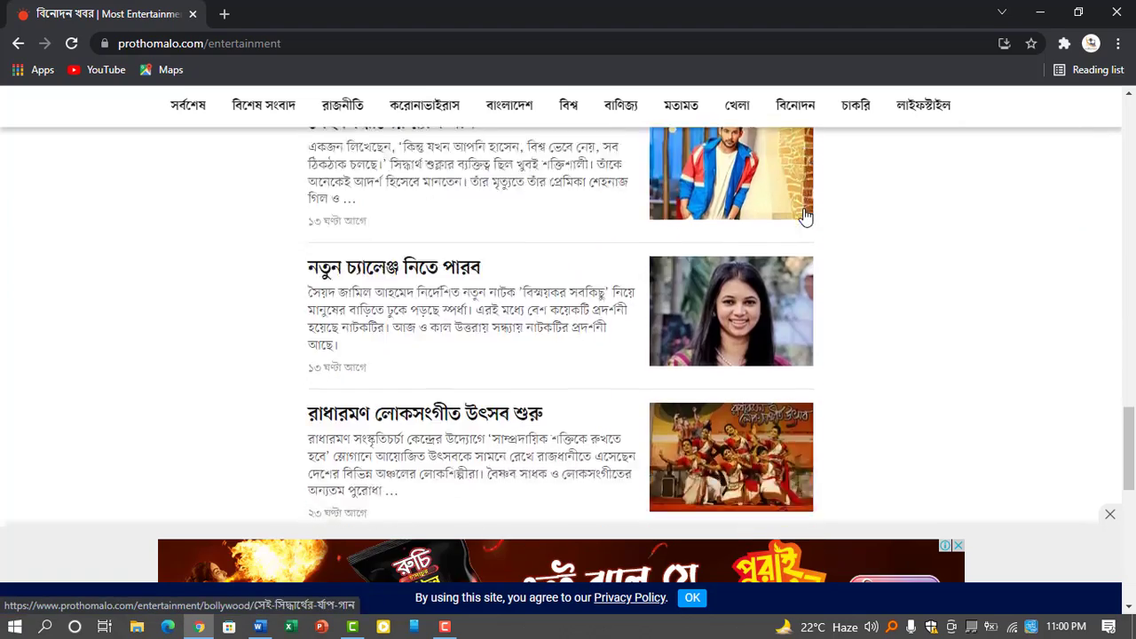
scroll(803, 213, "down", 2)
scroll(806, 216, "down", 3)
scroll(805, 217, "down", 1)
scroll(805, 216, "down", 1)
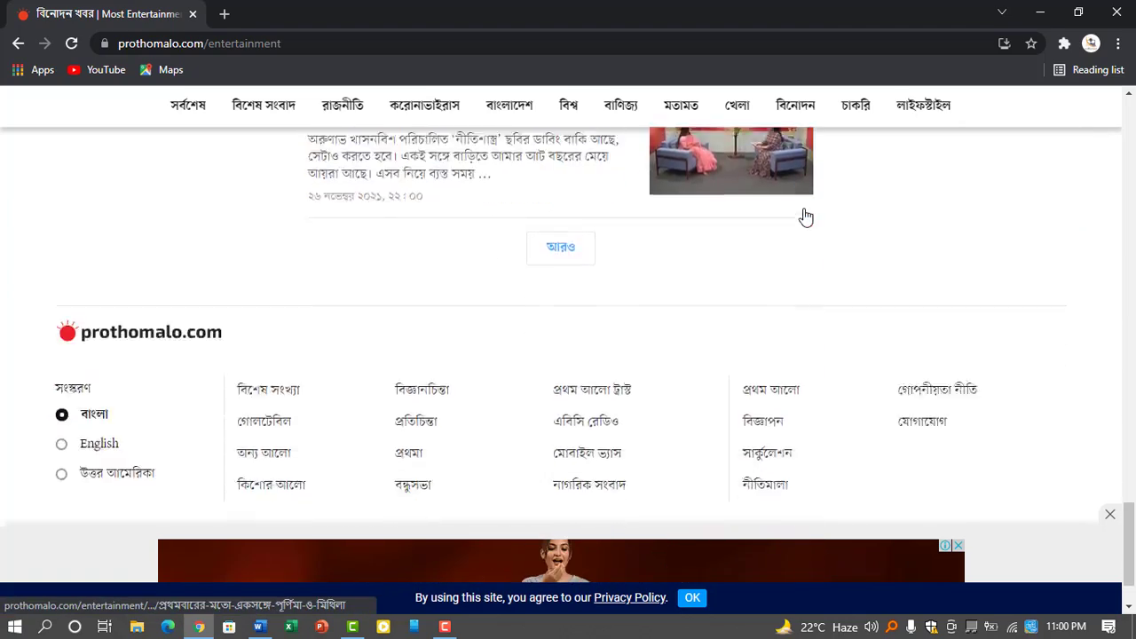
scroll(804, 217, "up", 3)
scroll(804, 217, "up", 5)
scroll(804, 217, "up", 5)
scroll(804, 216, "up", 5)
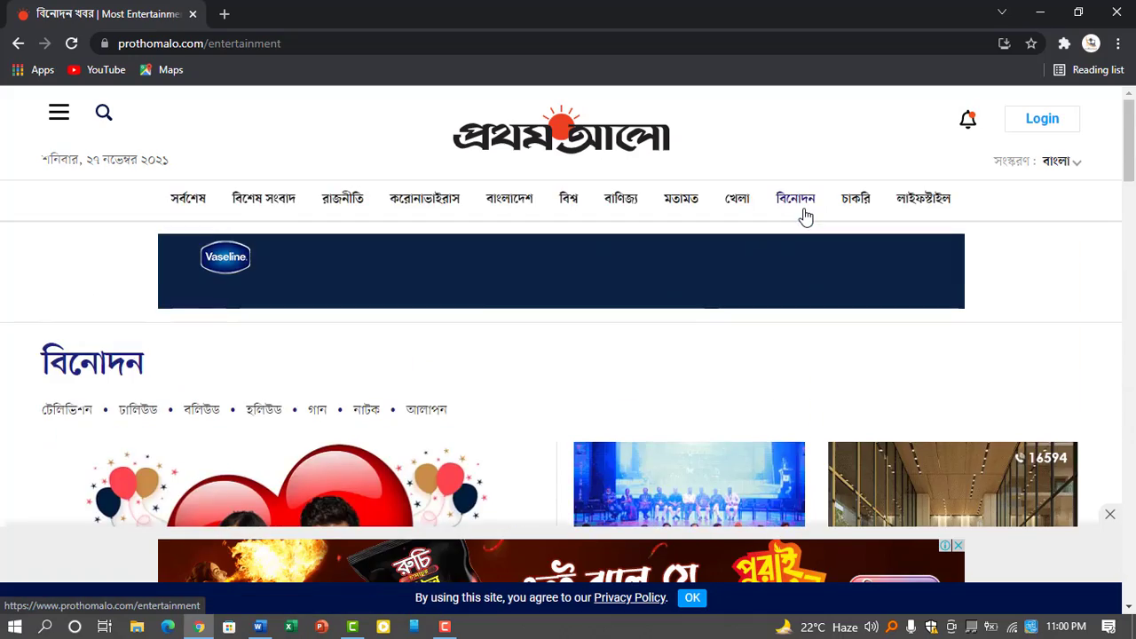
scroll(804, 216, "down", 2)
scroll(804, 216, "down", 2)
left_click(249, 380)
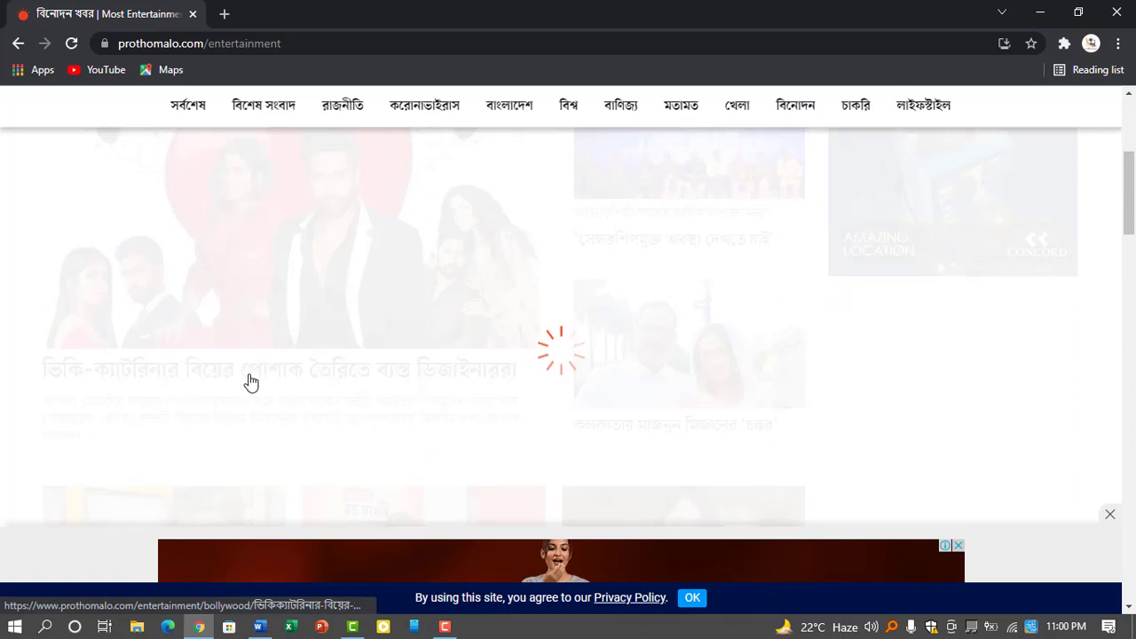
Copy the headline 'ভিকি-ক্যাটরিনার বিয়ের পোশাক তৈরিতে ব্যস্ত ডিজাইনাররা'
scroll(390, 322, "down", 2)
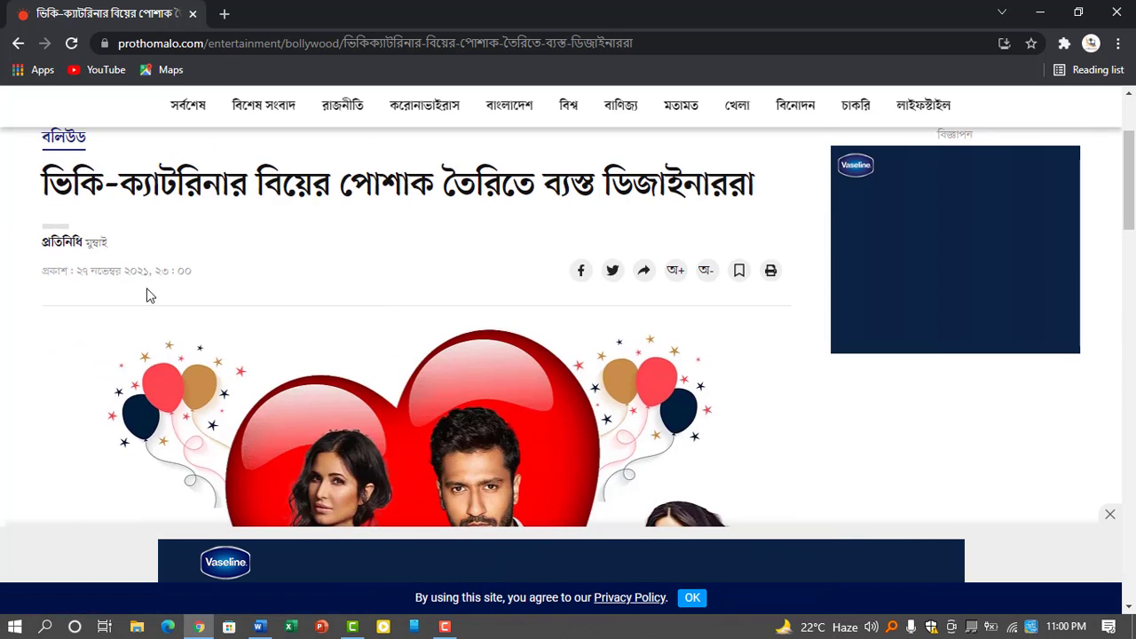
left_click_drag(42, 197, 796, 226)
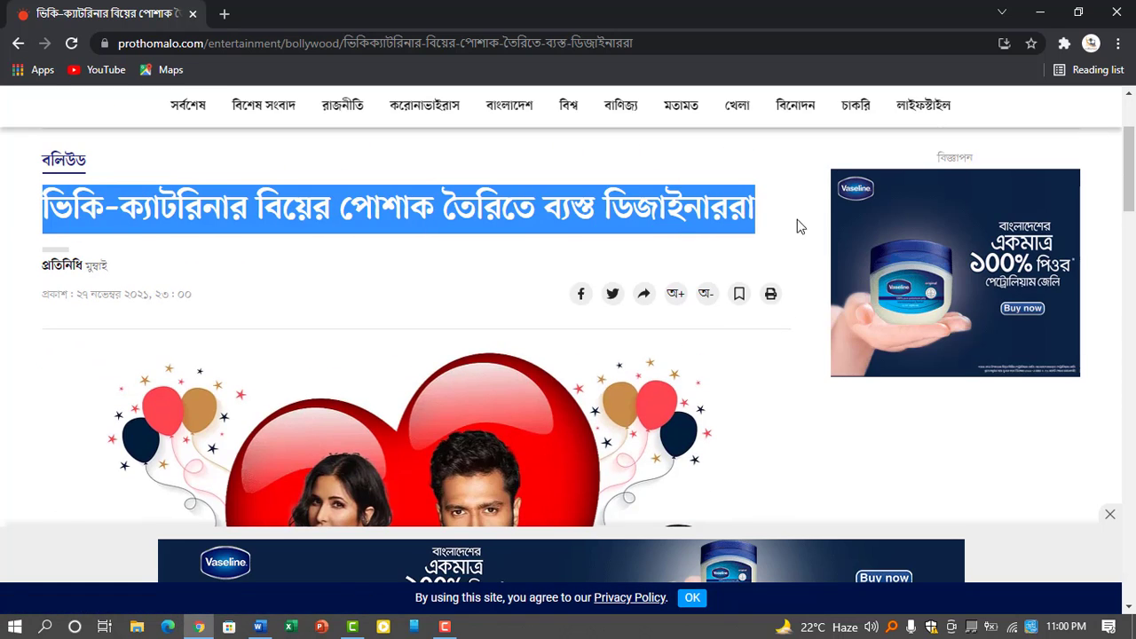
right_click(736, 217)
left_click(749, 226)
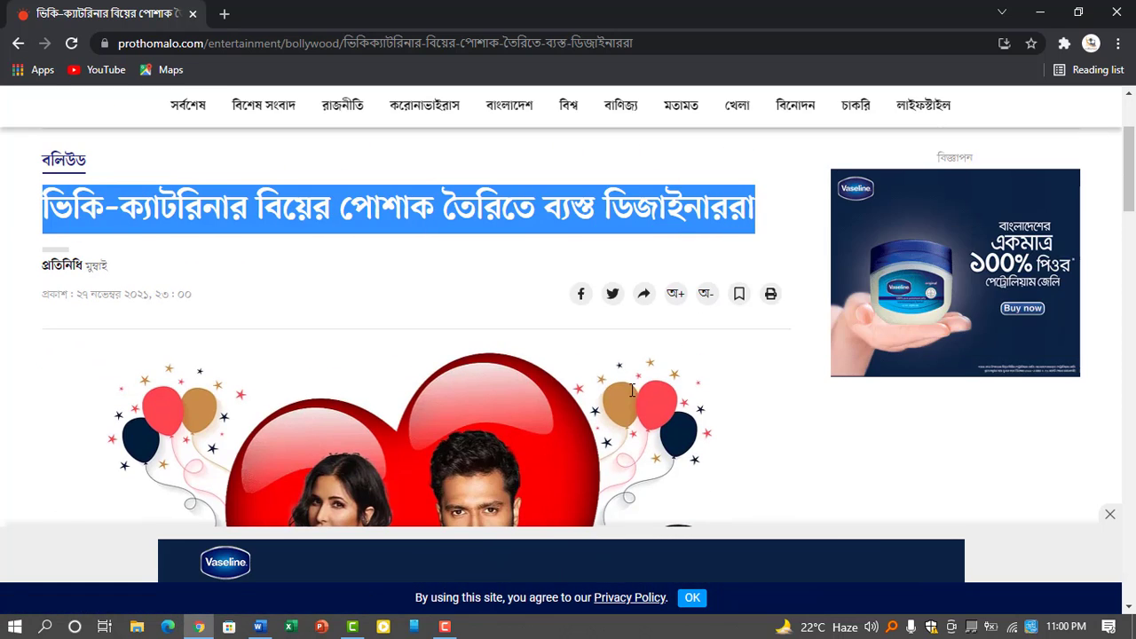
Paste the copied Bengali headline at the top of Document1 in Word
left_click(259, 627)
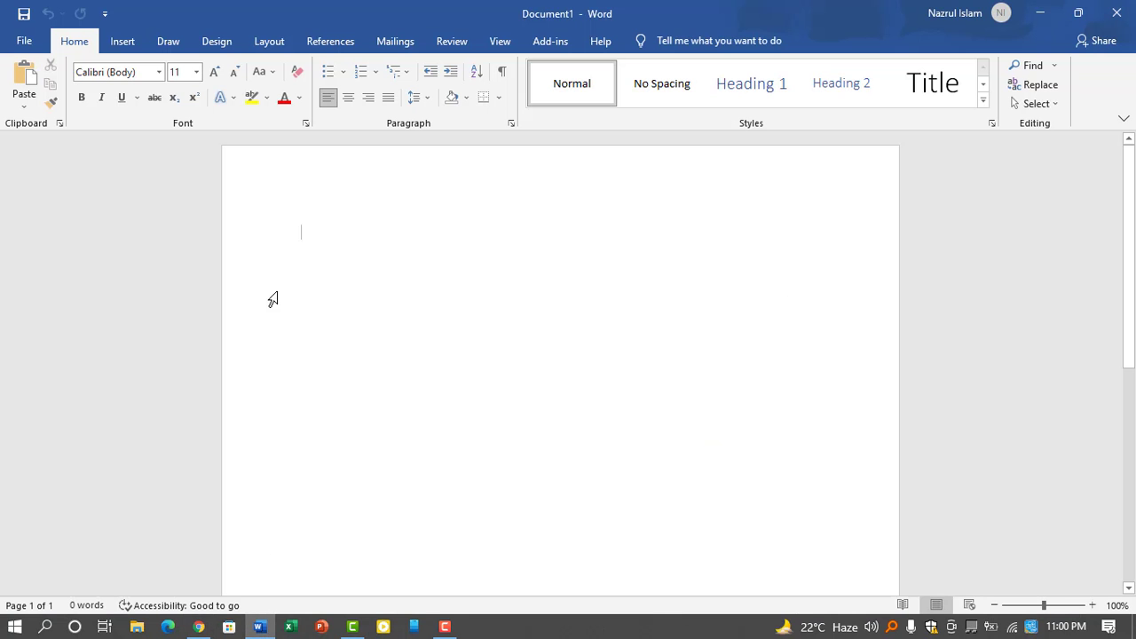
key("ctrl+v")
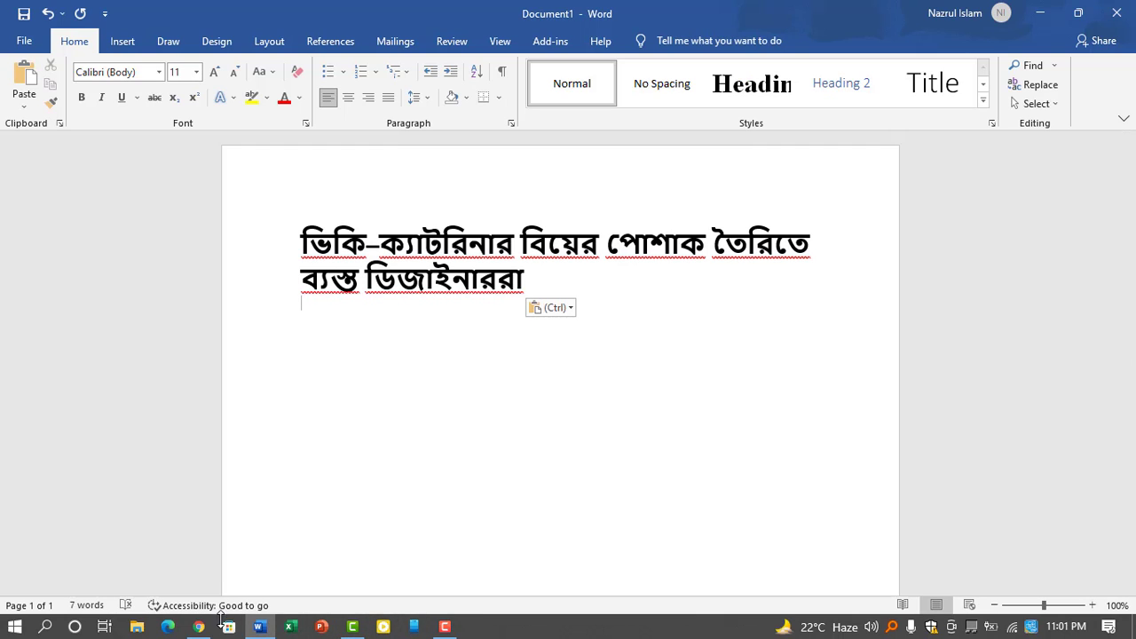
Copy the article's first two body paragraphs from the browser and return to Word
left_click(200, 628)
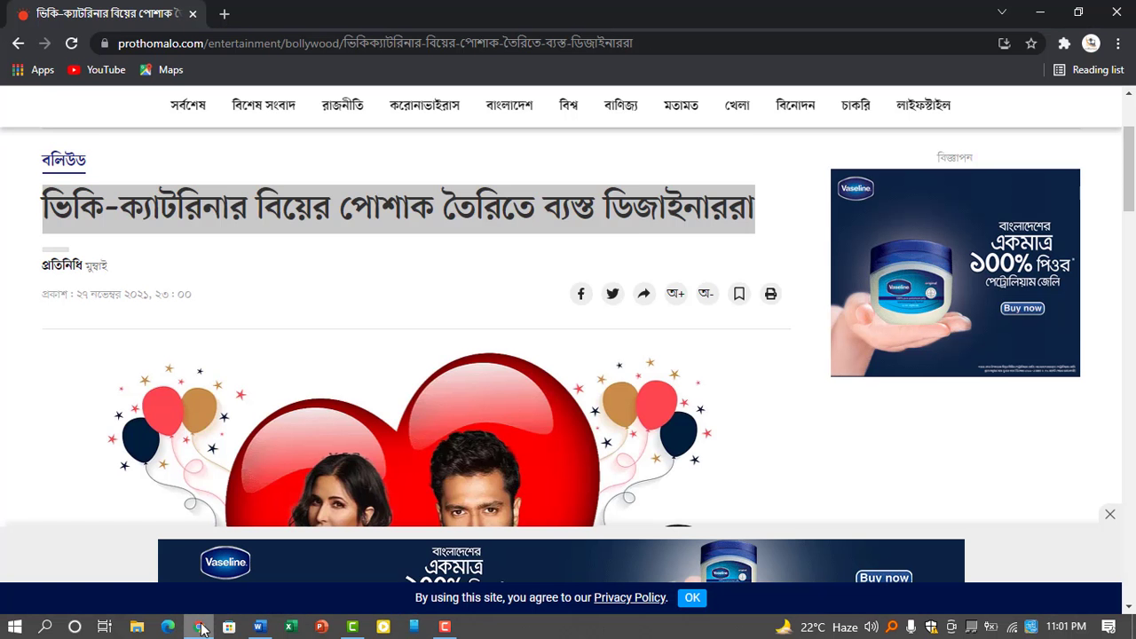
scroll(310, 266, "down", 5)
left_click_drag(156, 249, 578, 449)
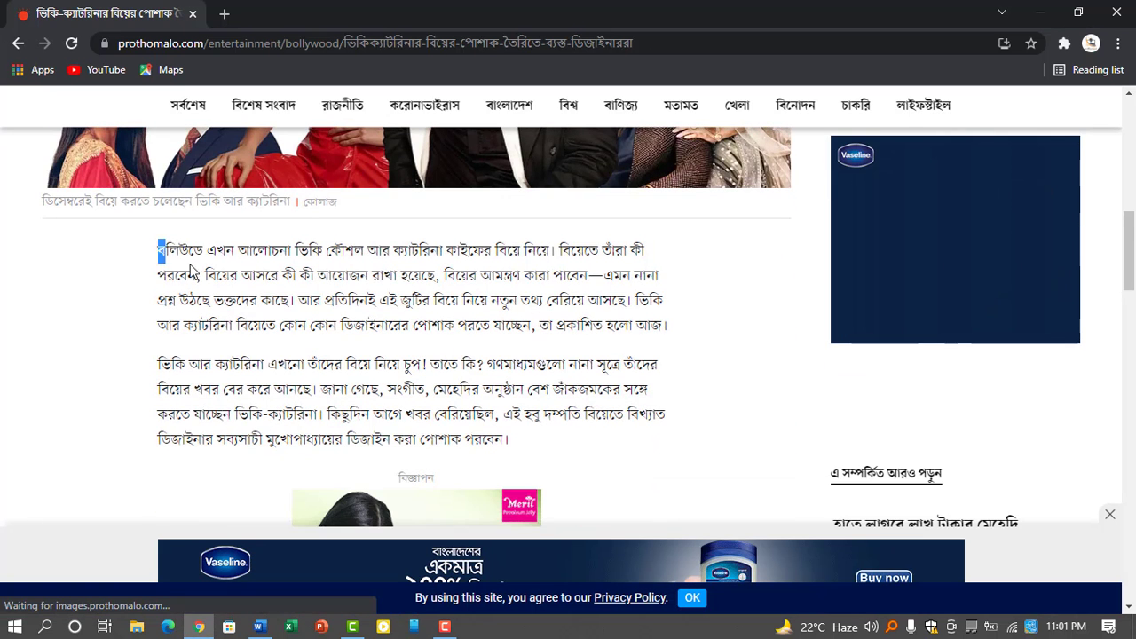
right_click(477, 306)
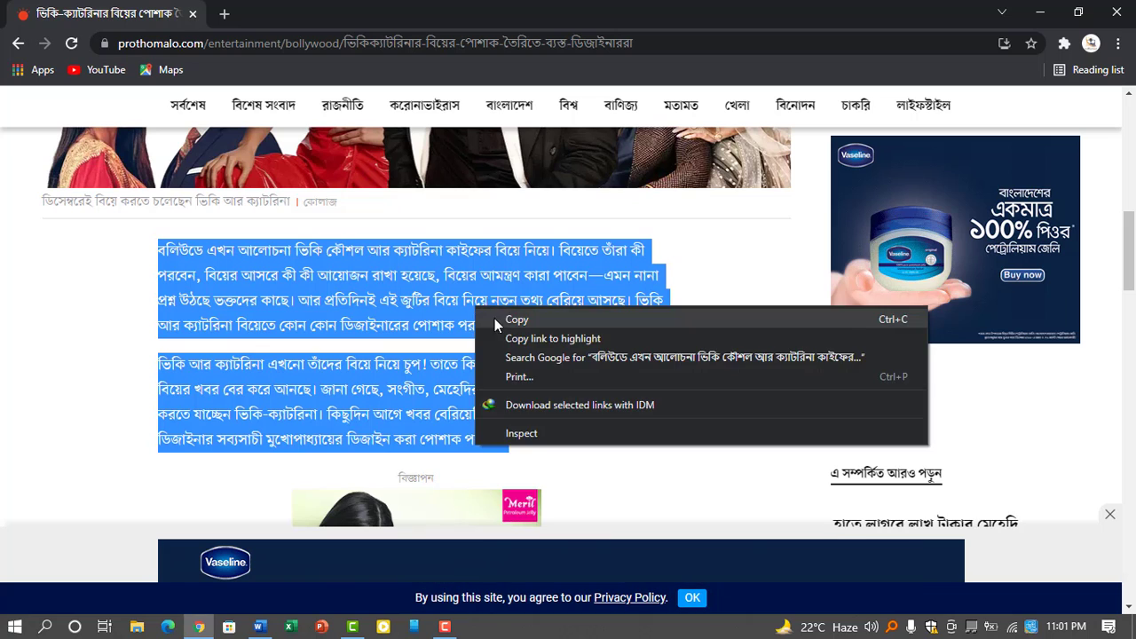
left_click(503, 325)
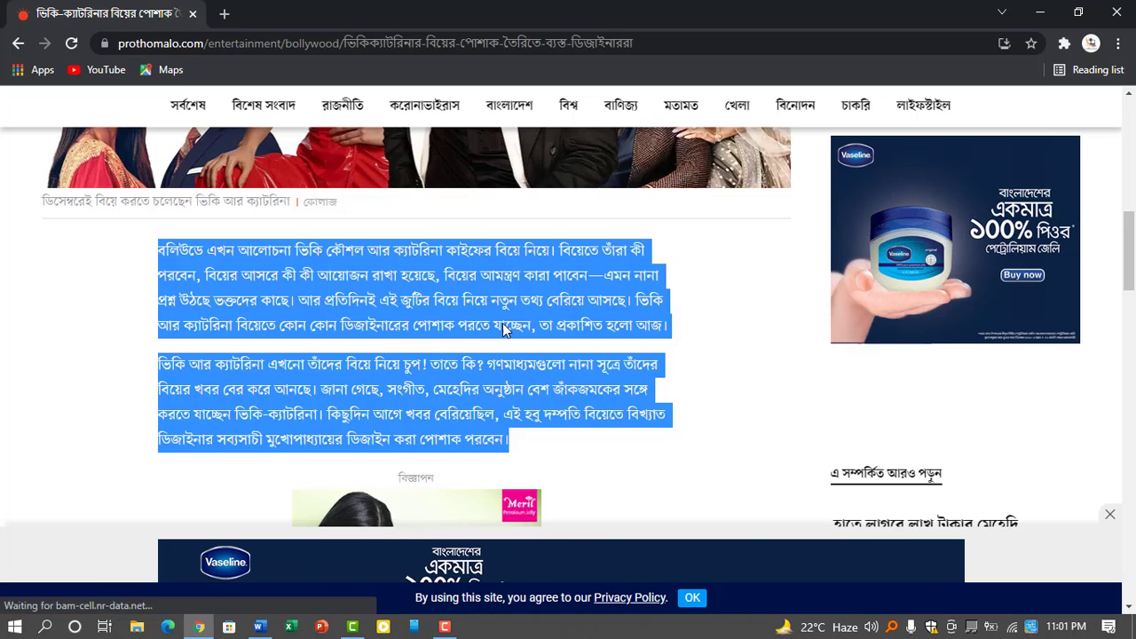
left_click(259, 627)
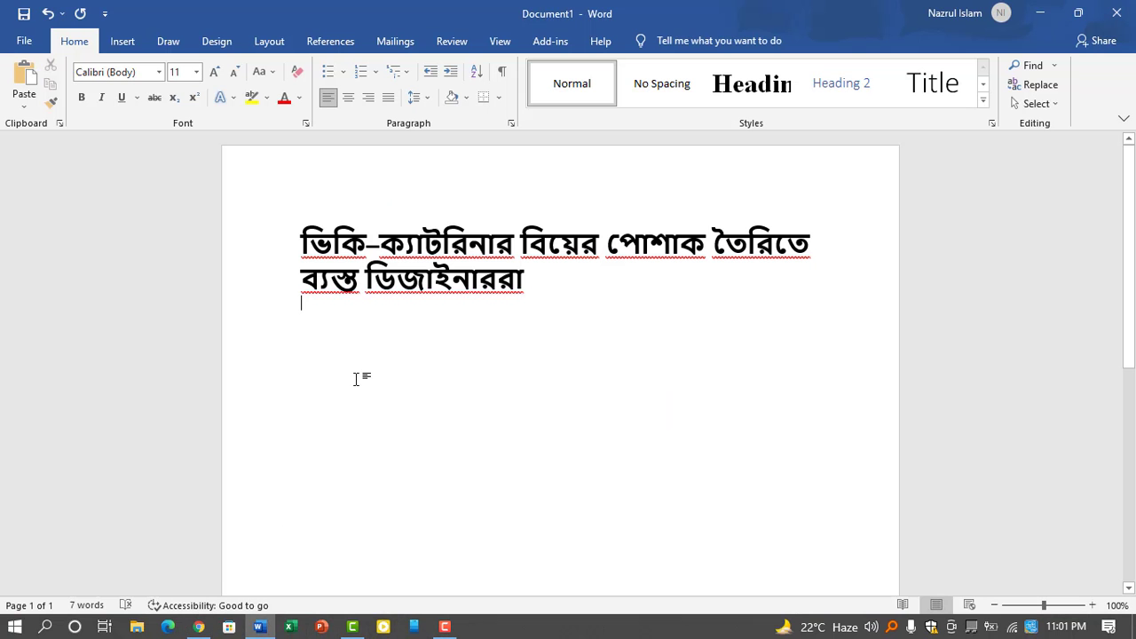
Paste the article paragraphs under the headline and join them into one paragraph
key("ctrl+v")
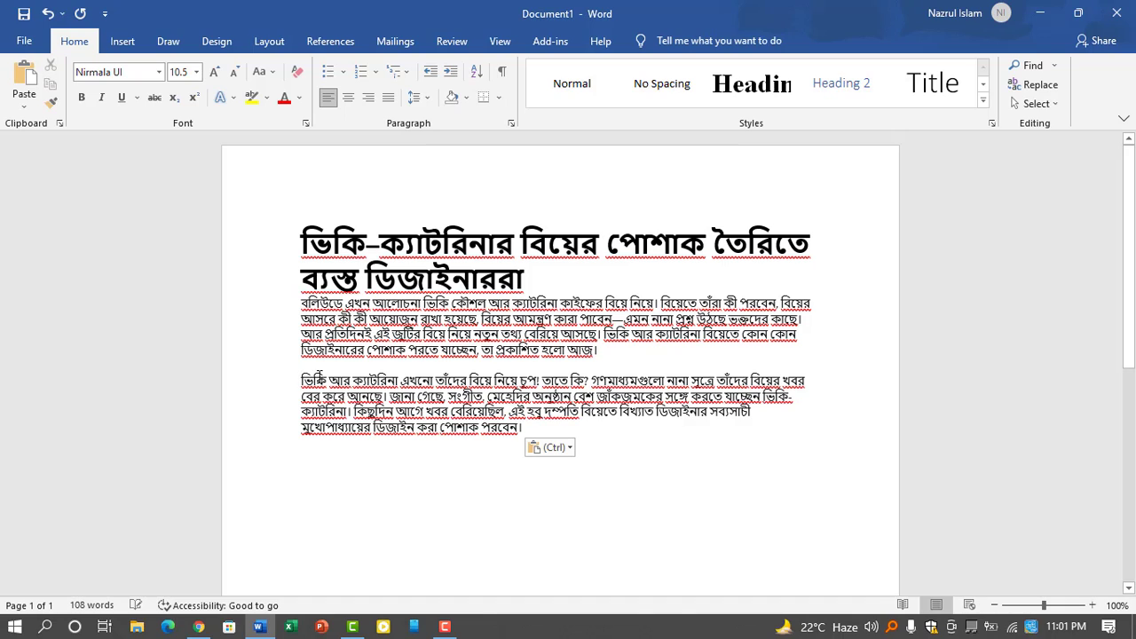
key("BackSpace")
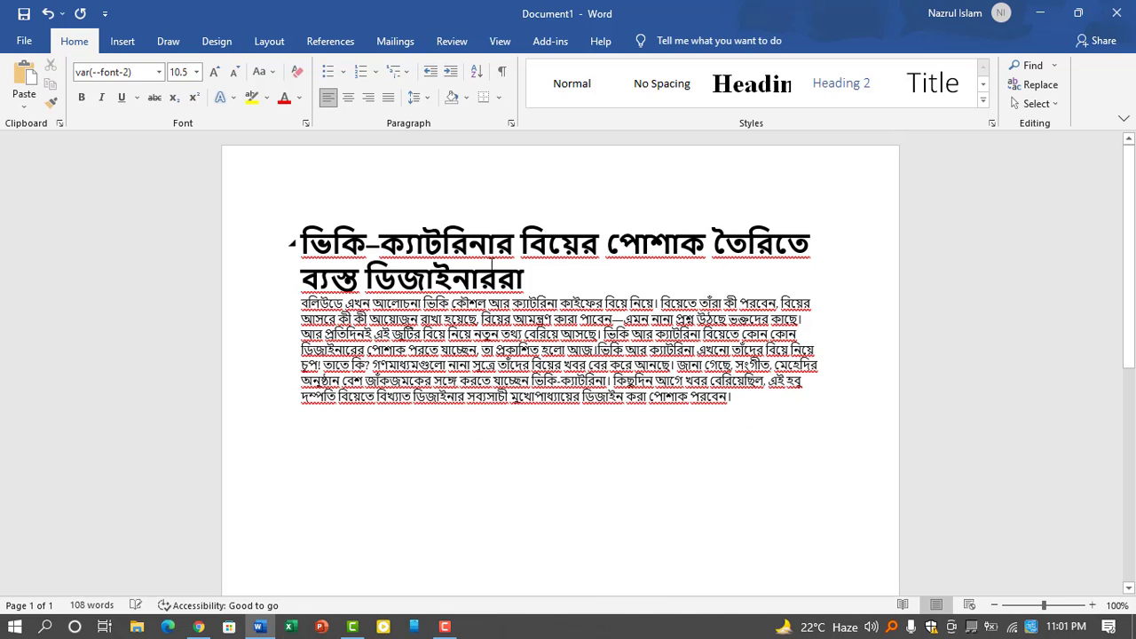
left_click(536, 283)
left_click(471, 358)
Copy the body paragraph's formatting onto the headline with Format Painter
left_click_drag(300, 305, 717, 401)
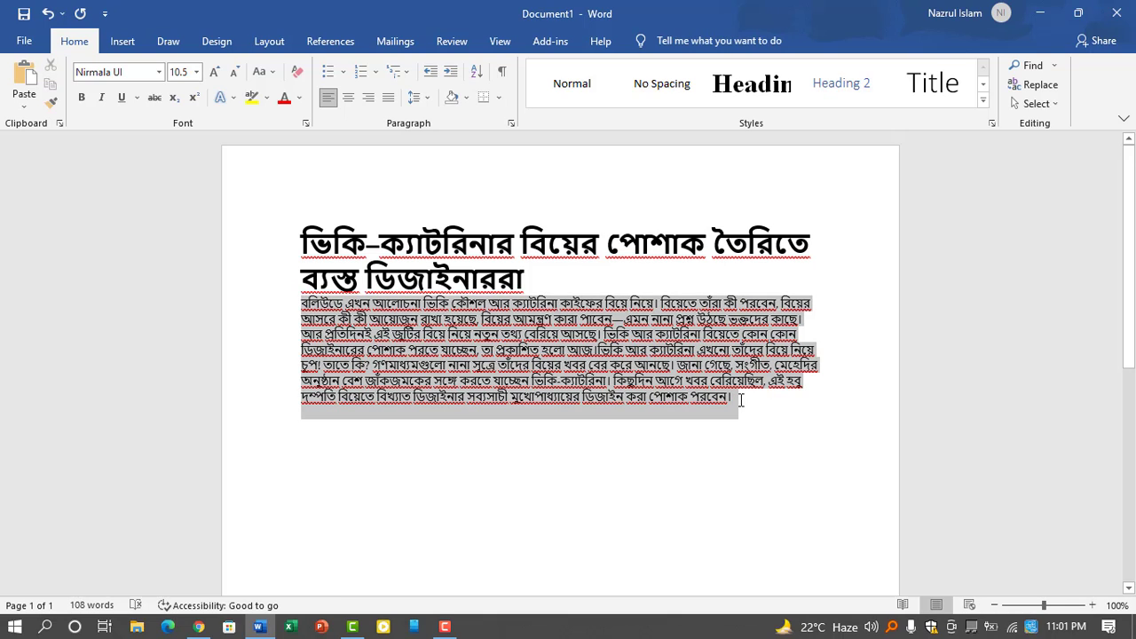
left_click(50, 105)
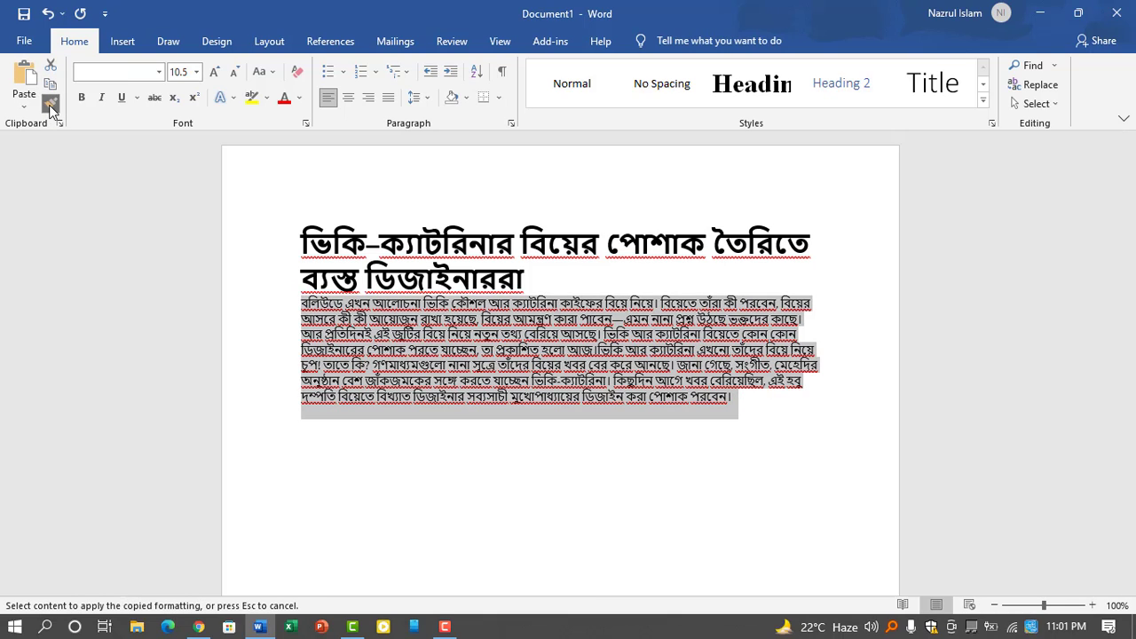
mouse_move(417, 260)
left_click_drag(529, 280, 293, 232)
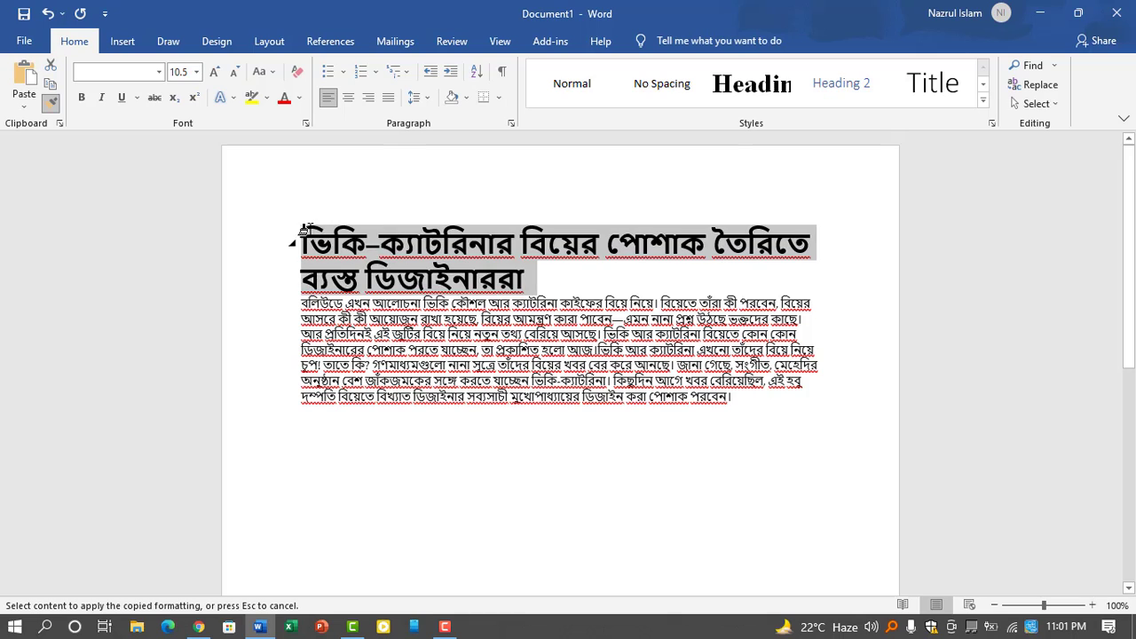
left_click(533, 452)
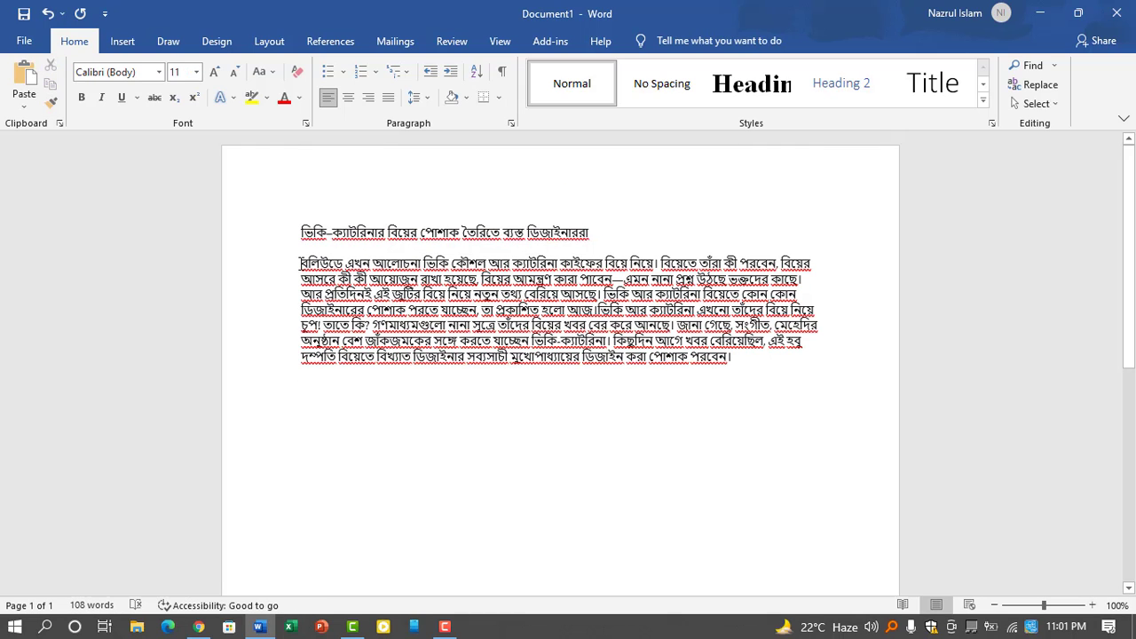
Merge the body paragraph onto the headline line, forming one 108-word block
left_click(300, 262)
key("BackSpace")
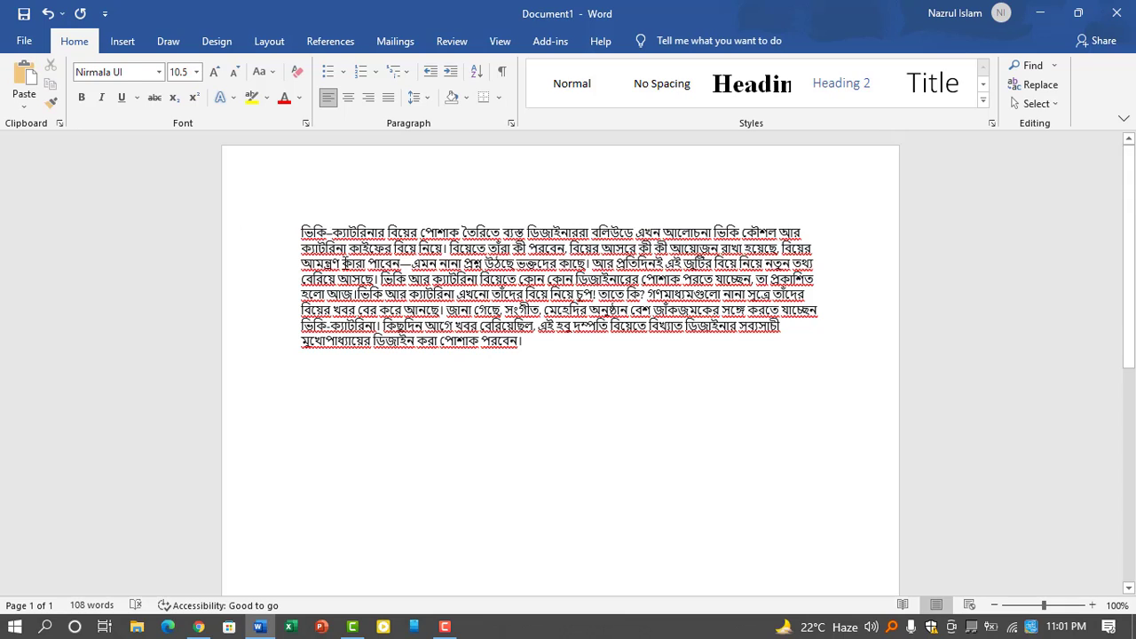
left_click(345, 264)
Copy the Bangla paragraph and paste it back, keeping source formatting
left_click_drag(302, 229, 599, 343)
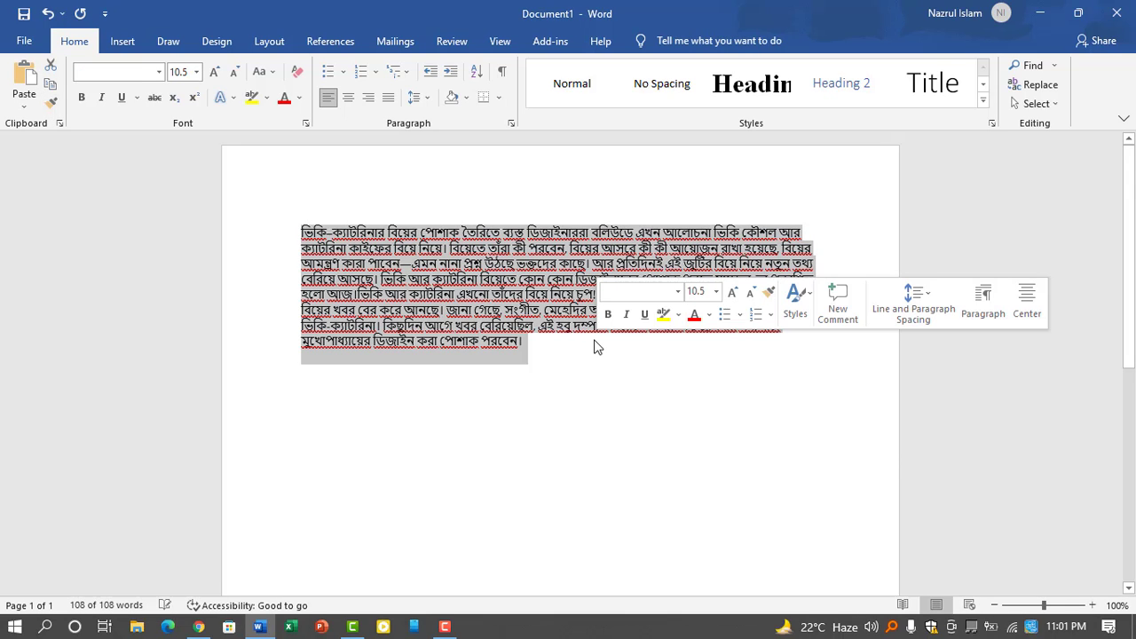
right_click(472, 299)
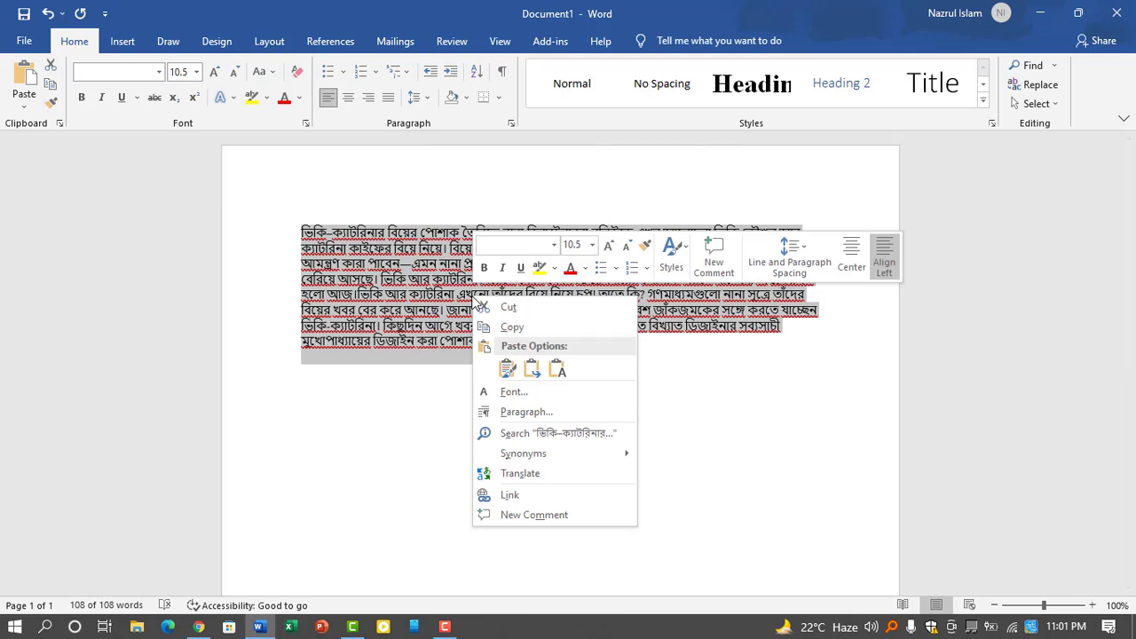
left_click(512, 327)
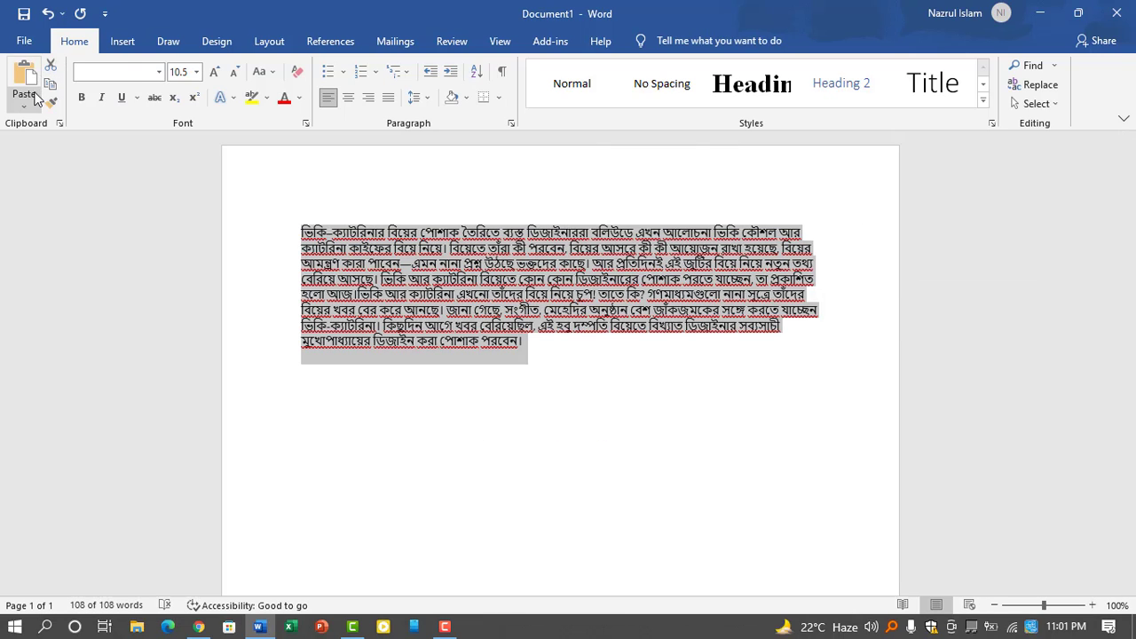
left_click(35, 94)
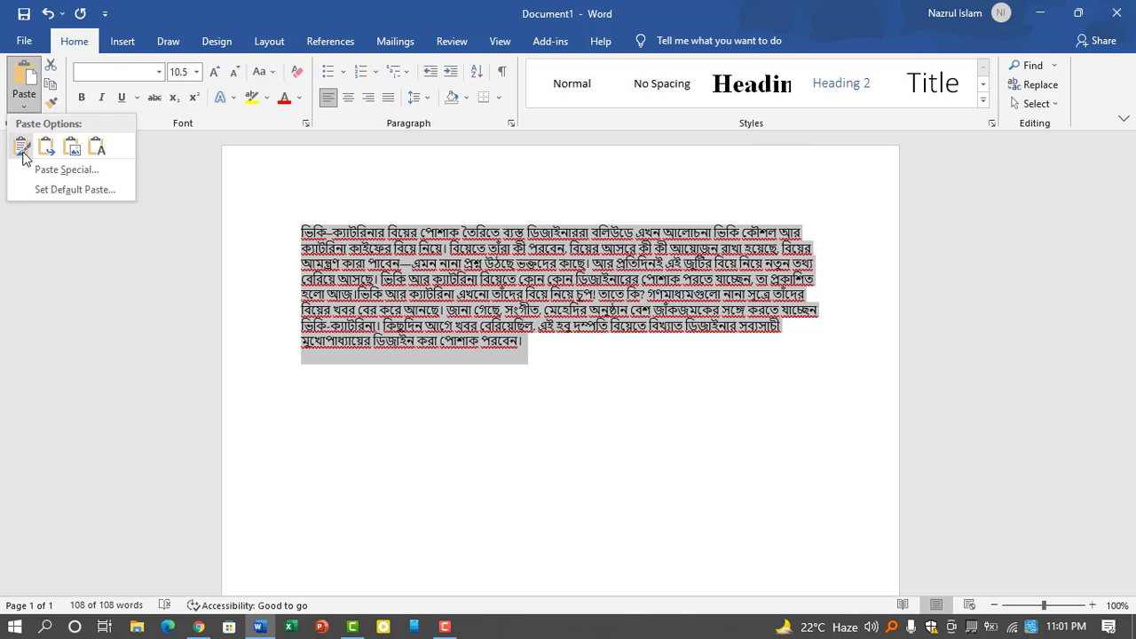
left_click(22, 147)
left_click(550, 360)
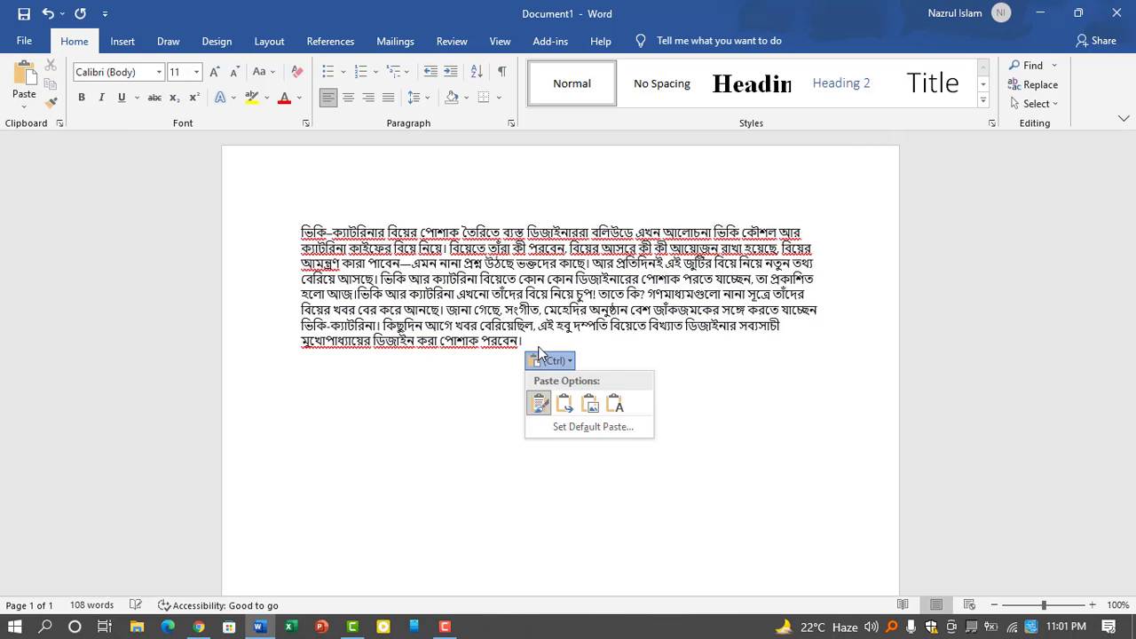
left_click(537, 401)
Paste two more copies of the paragraph, giving three identical paragraphs totalling 324 words
left_click(24, 96)
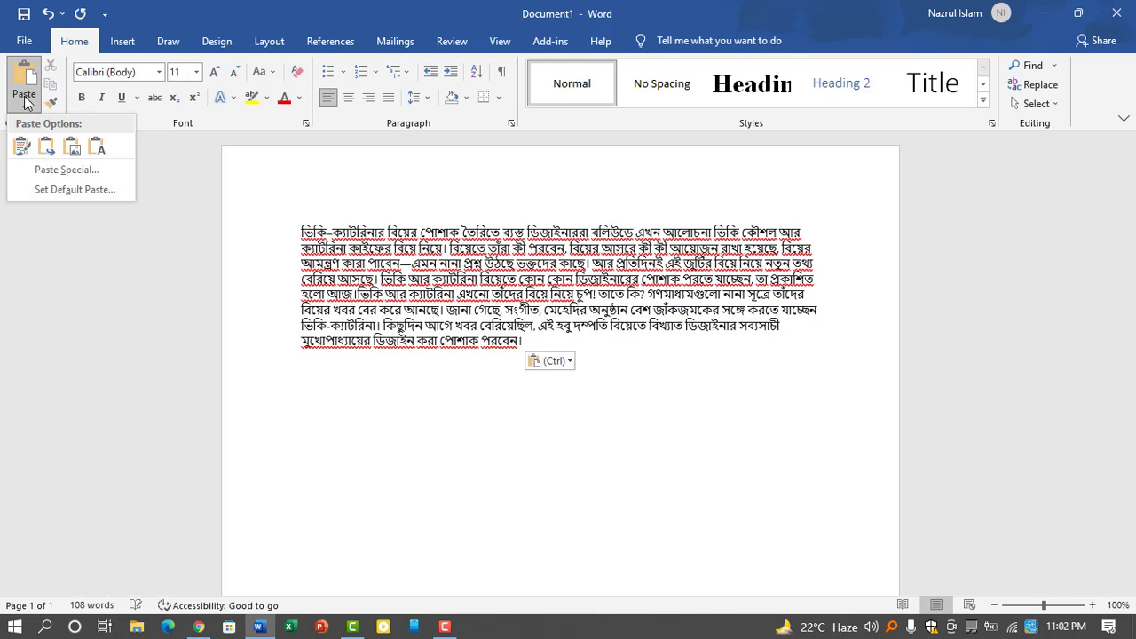
left_click(25, 147)
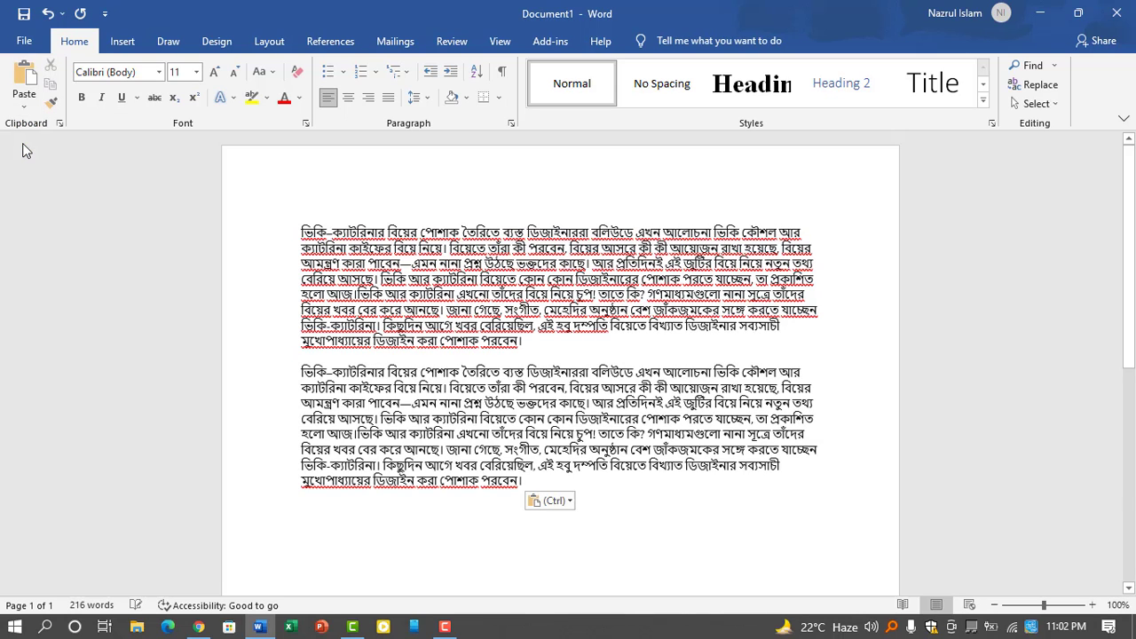
left_click(24, 104)
left_click(22, 144)
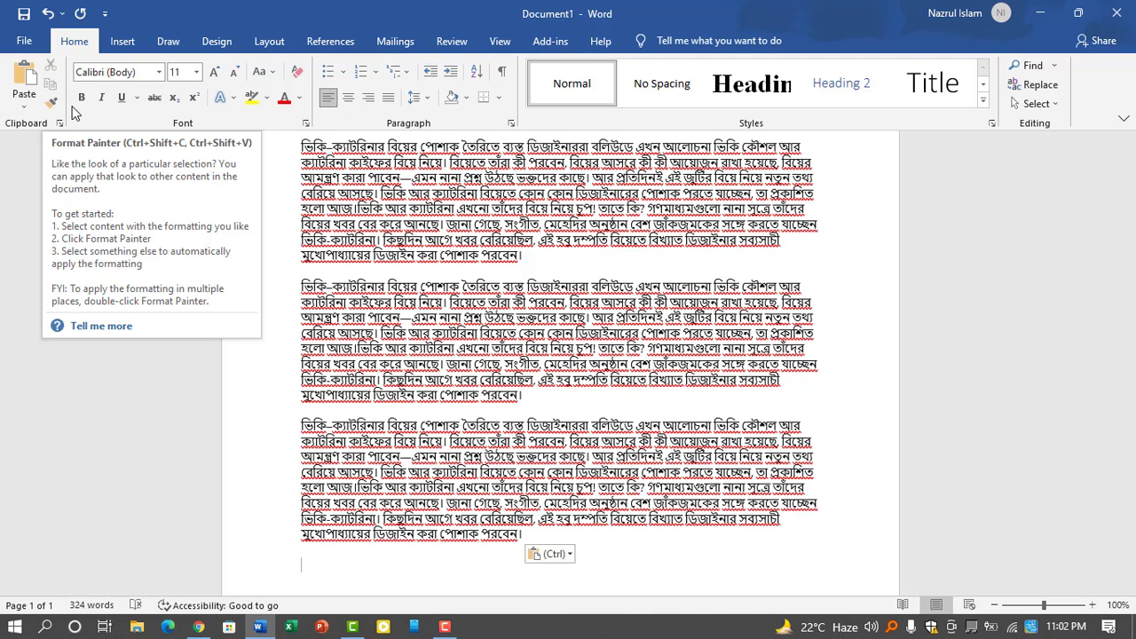
Make the headline words at the start of the paragraph bold
scroll(224, 206, "up", 3)
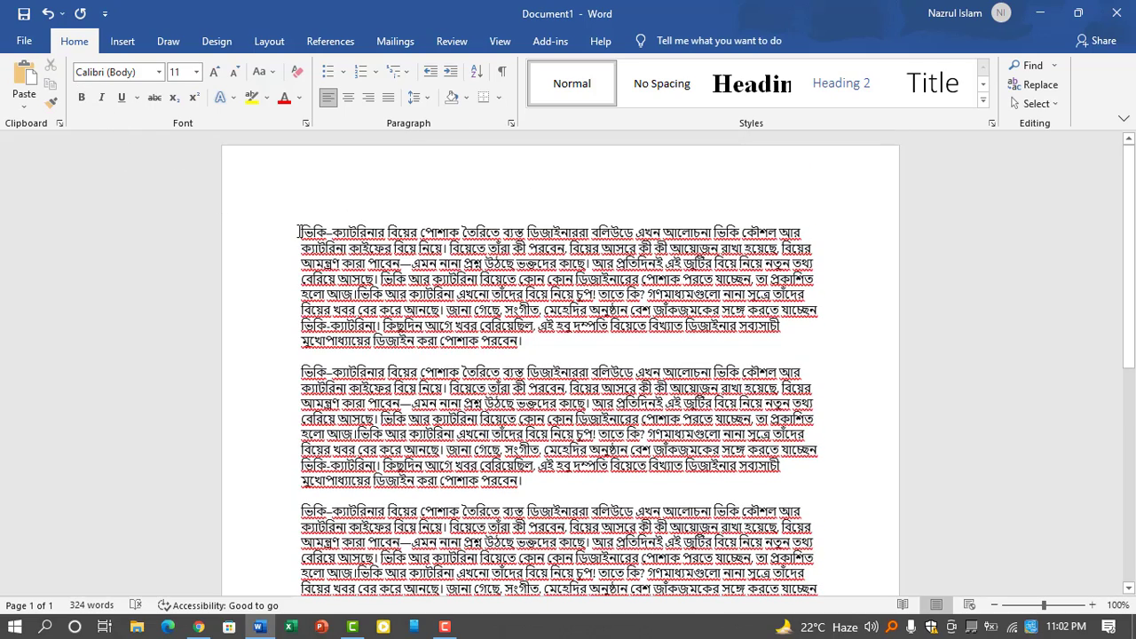
mouse_move(299, 232)
left_mouse_down()
mouse_move(633, 233)
mouse_move(588, 233)
left_mouse_up()
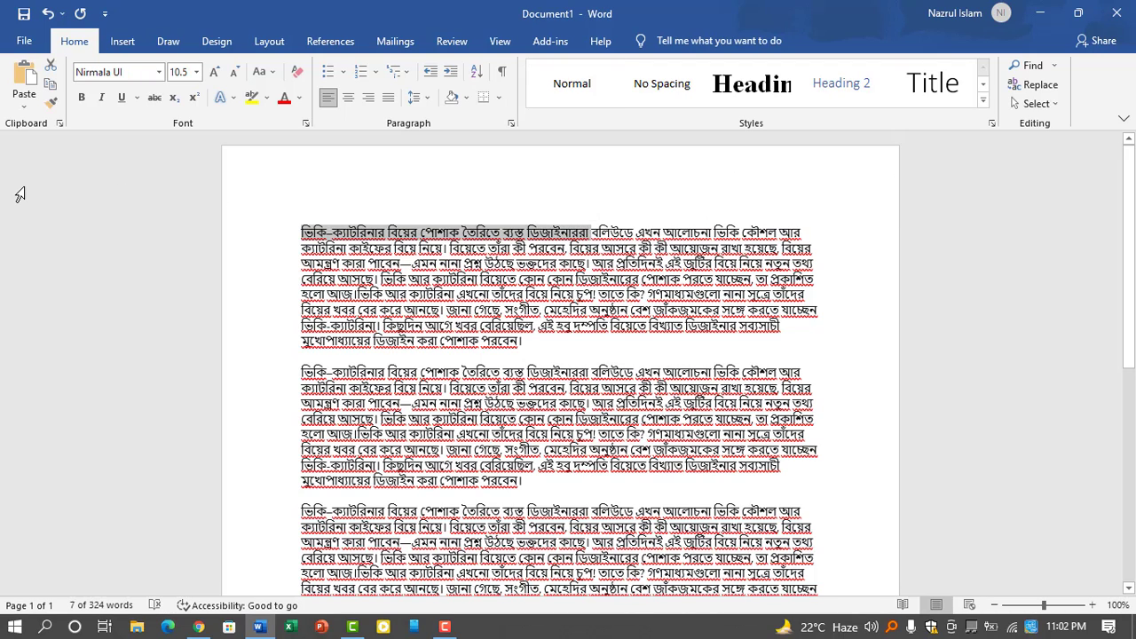
left_click(82, 99)
left_click(503, 337)
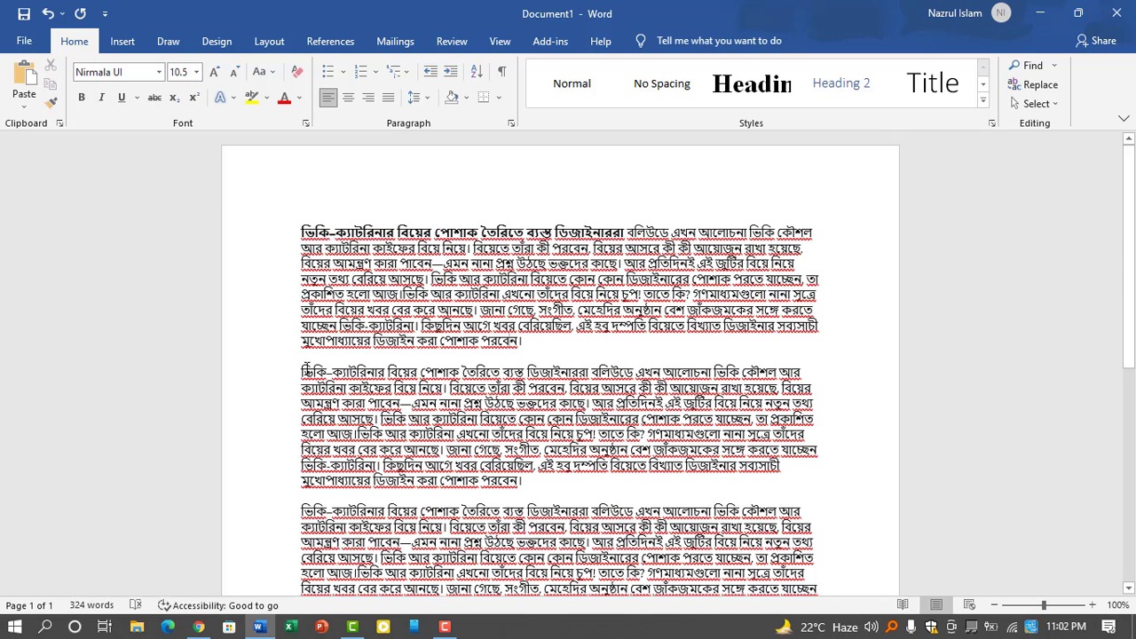
Delete the two duplicate paragraphs, leaving one 108-word paragraph, and reselect the headline
left_click_drag(304, 371, 748, 575)
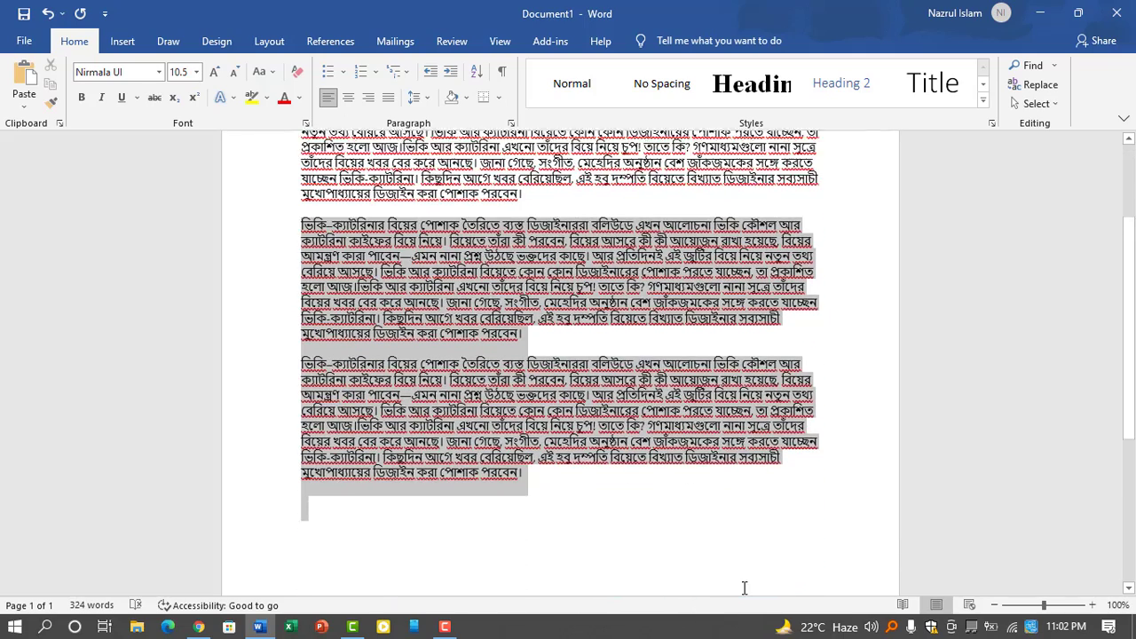
key("Delete")
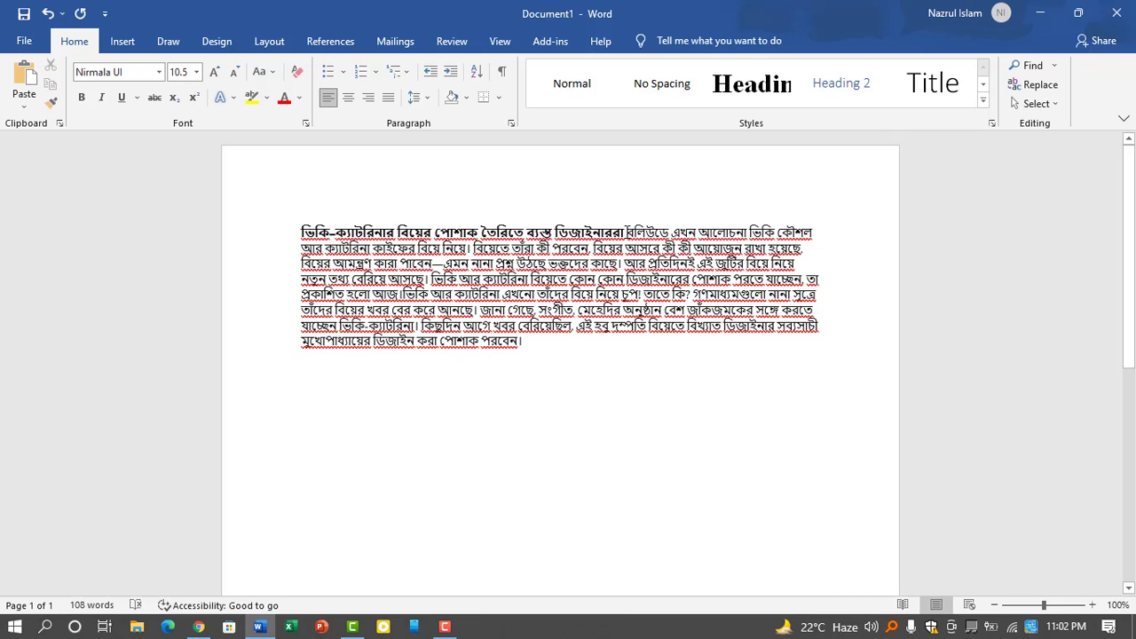
left_click_drag(627, 233, 301, 231)
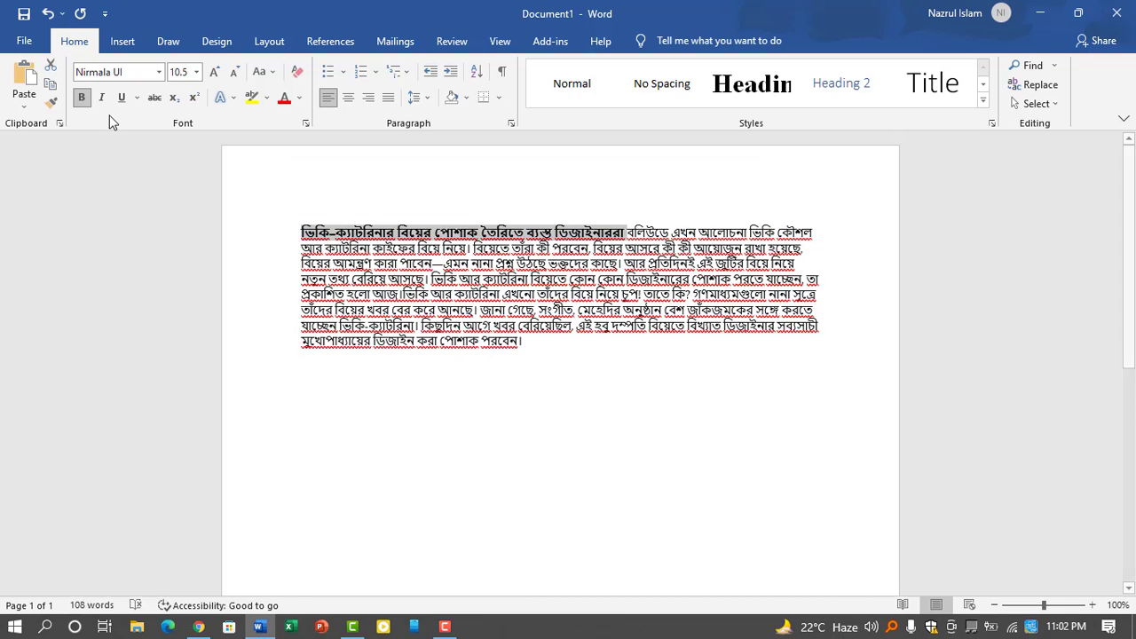
Set the bold headline to 36 pt and move the body text onto its own paragraph below
left_click(197, 73)
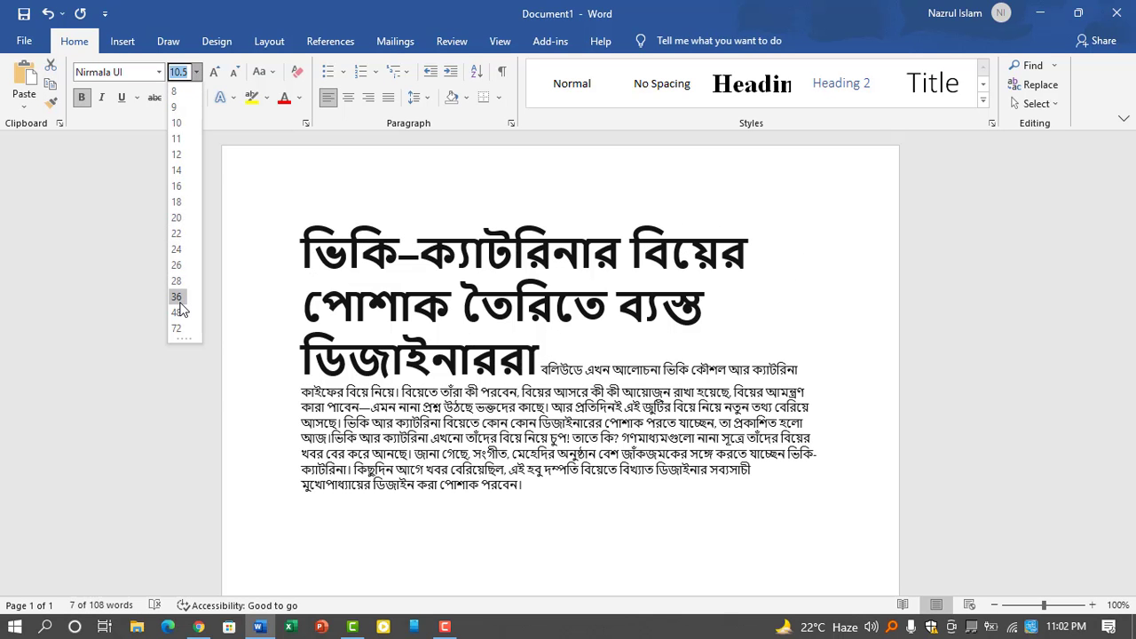
left_click(177, 297)
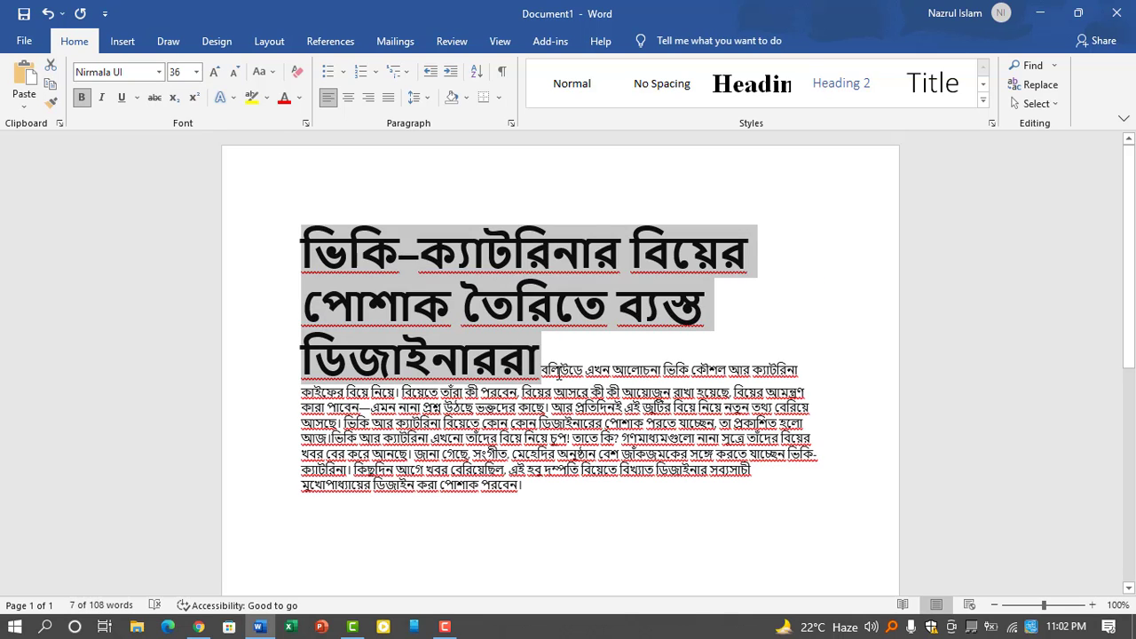
left_click(536, 366)
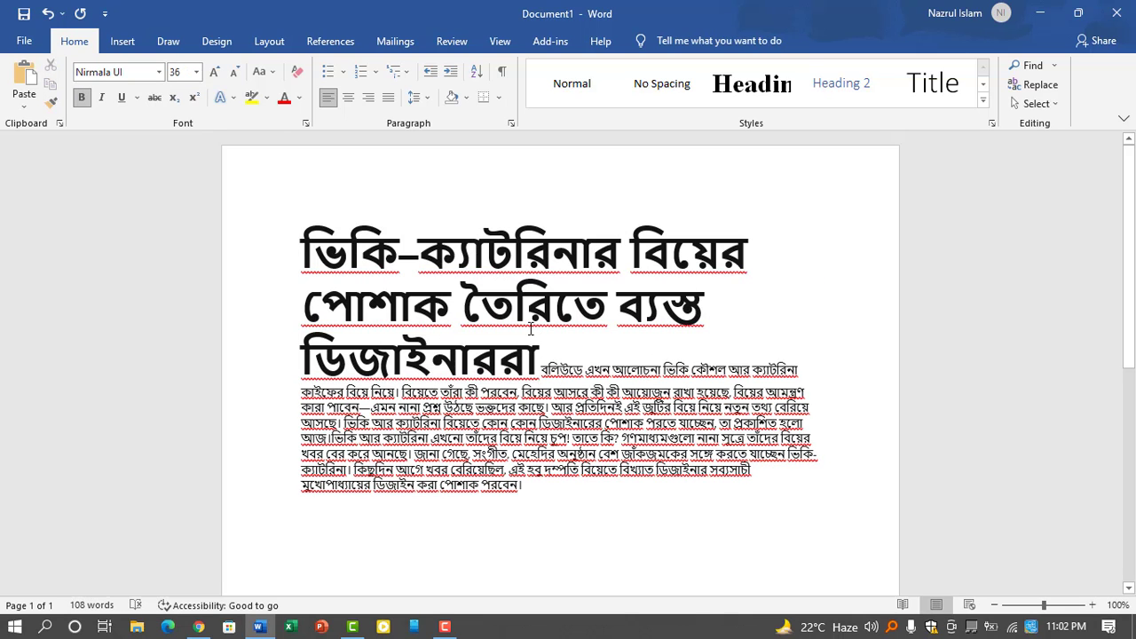
key("Return")
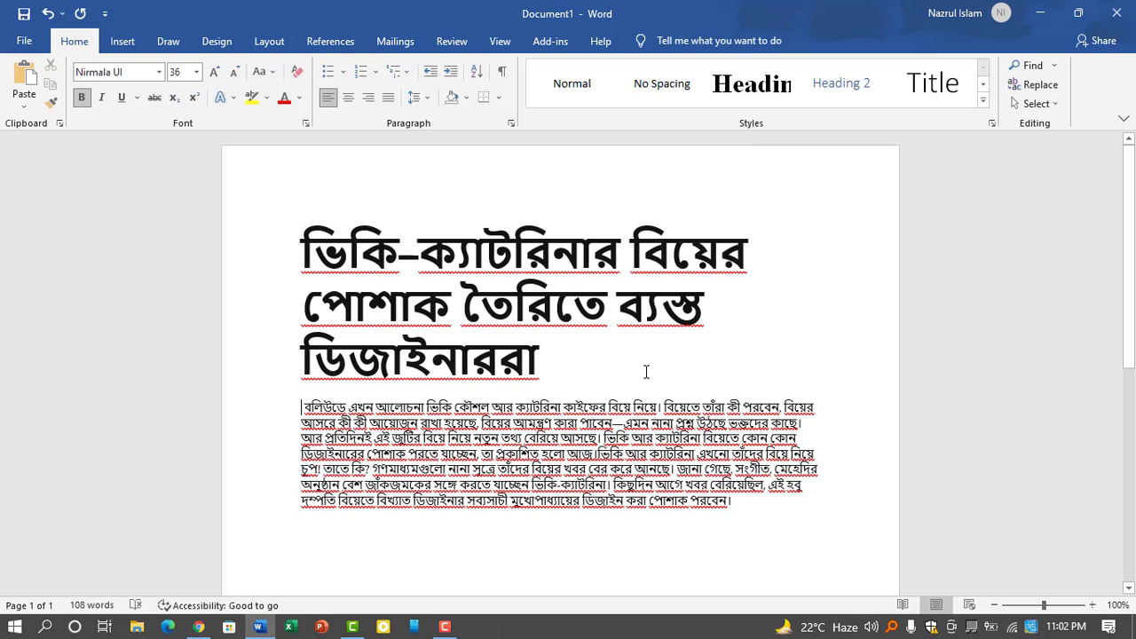
left_click_drag(499, 350, 263, 246)
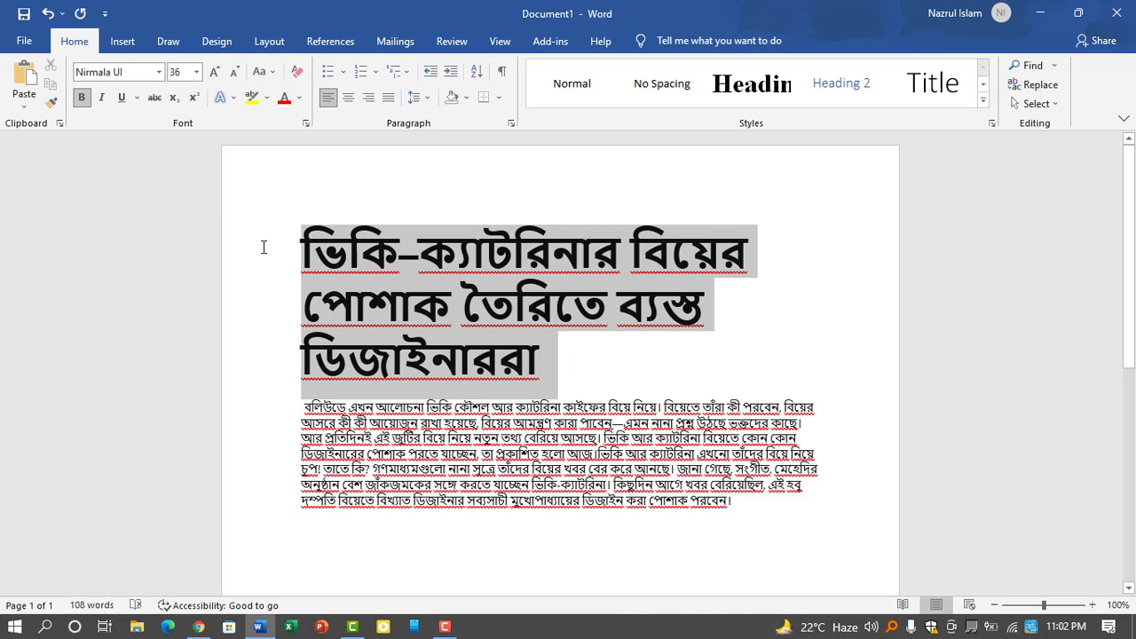
left_click(197, 72)
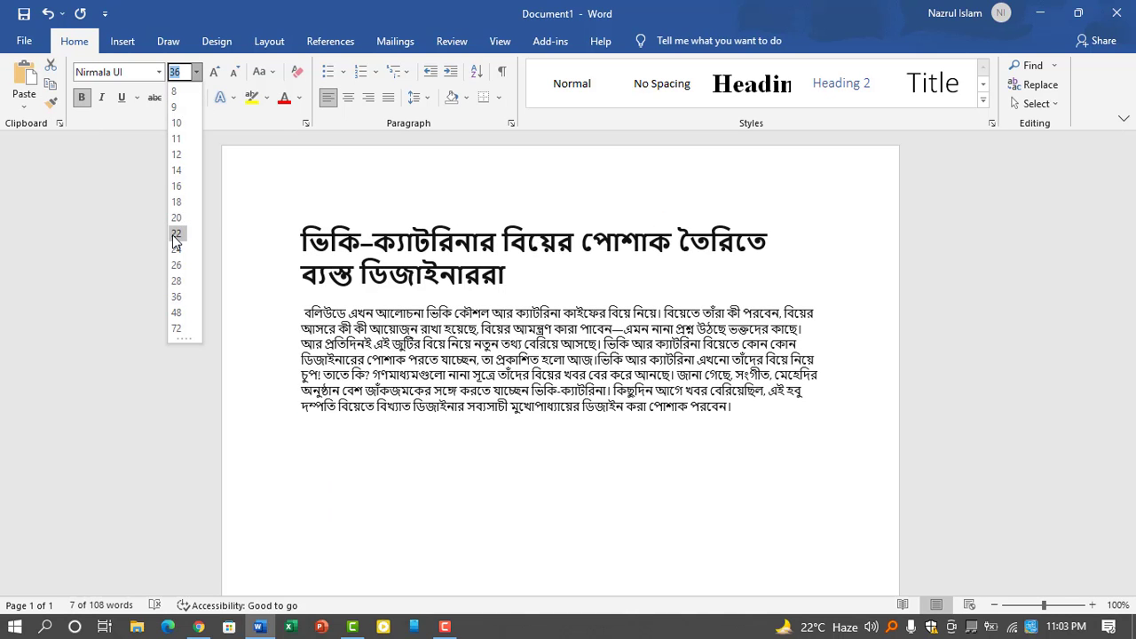
left_click(176, 234)
left_click(133, 75)
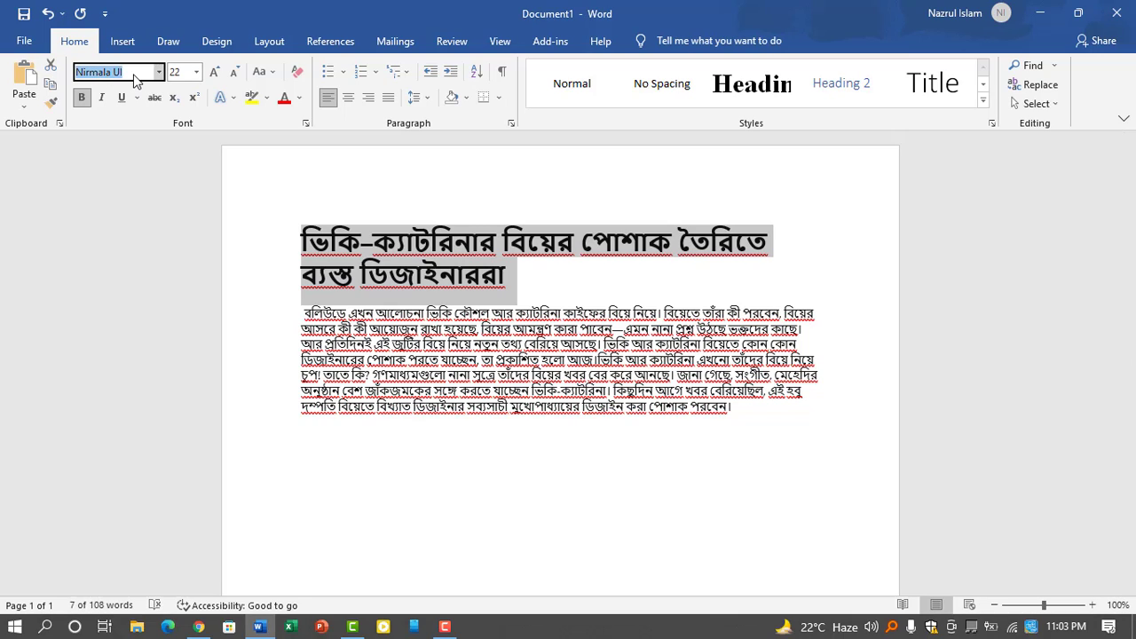
left_click(134, 76)
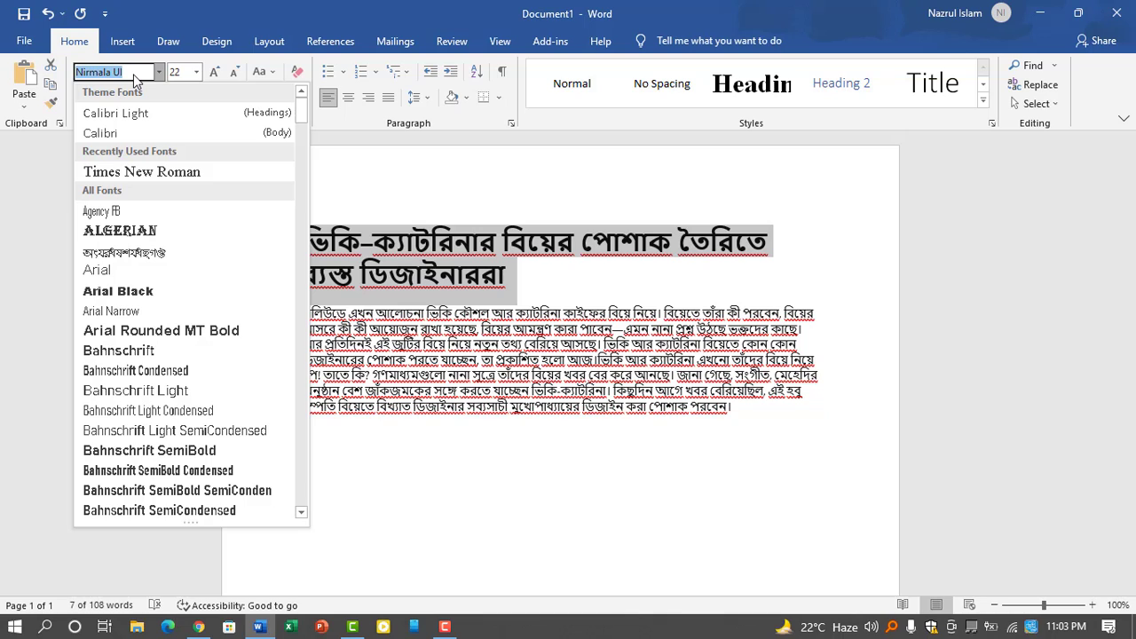
key("Down")
key("Down")
key("Down")
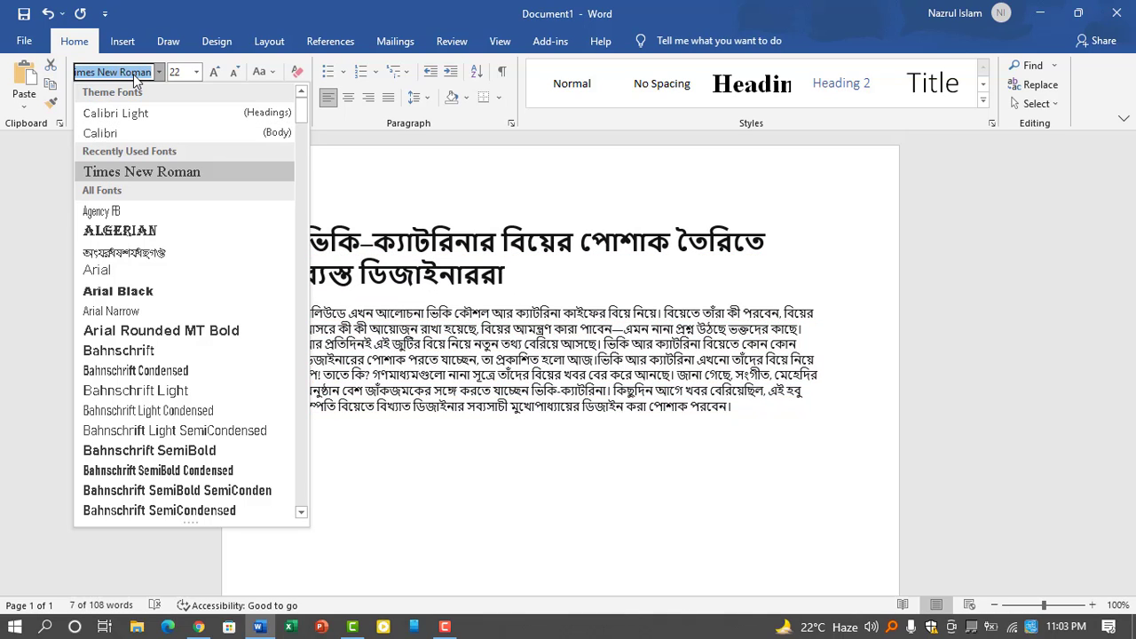
key("Down")
key("Down")
key("Down")
key("Down")
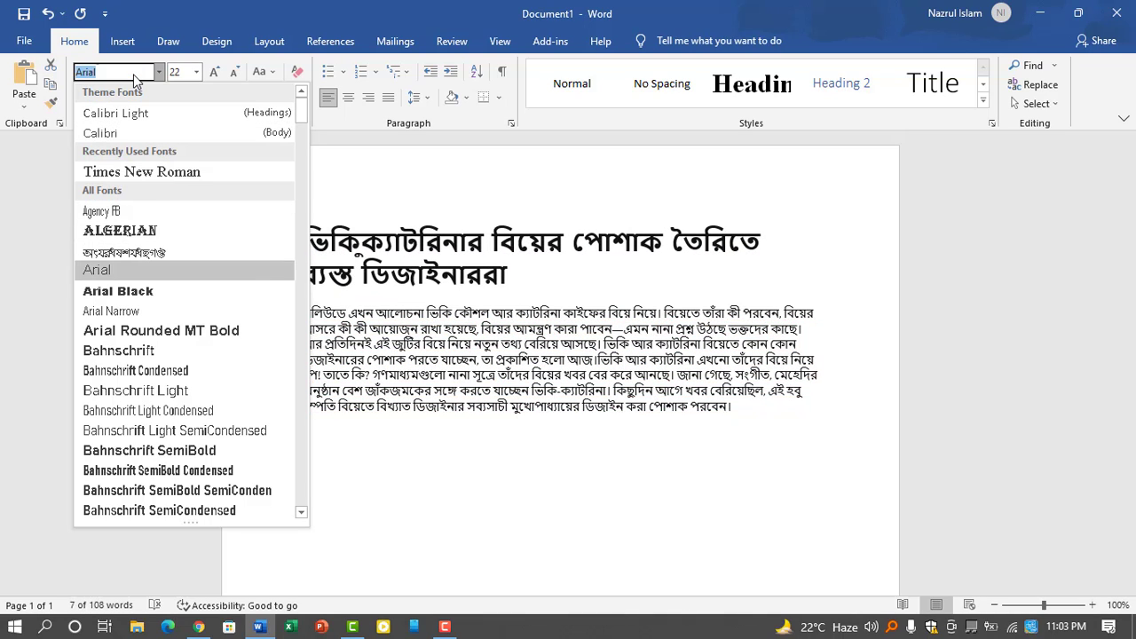
key("Down")
key("Down")
key("Down")
key("Down")
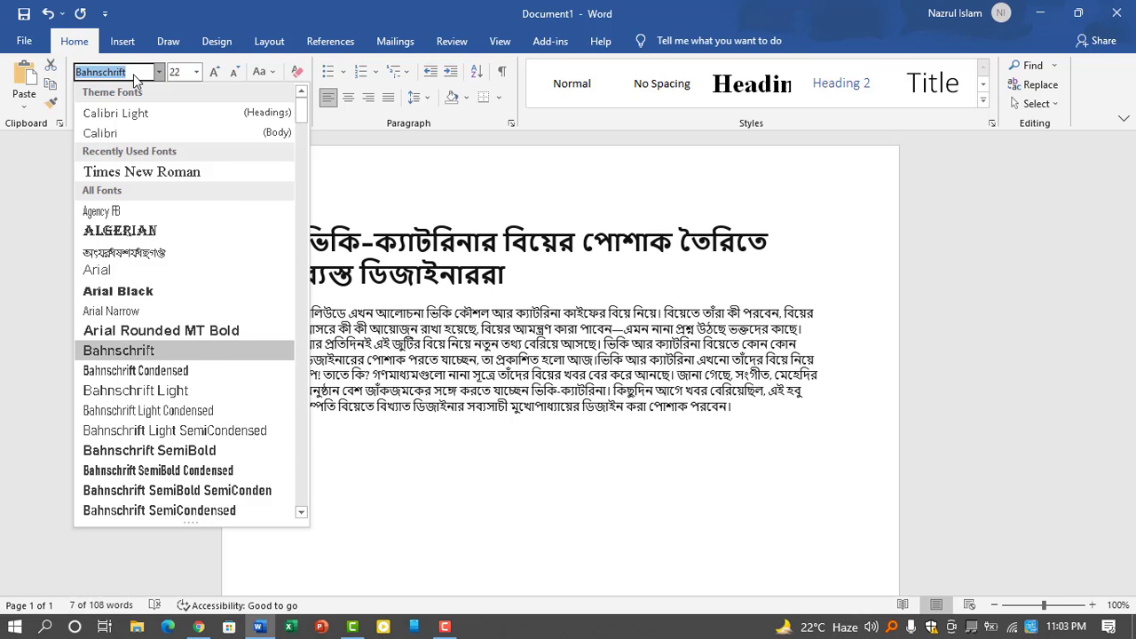
key("Down")
key("Down")
key("Down")
key("Down")
key("Down")
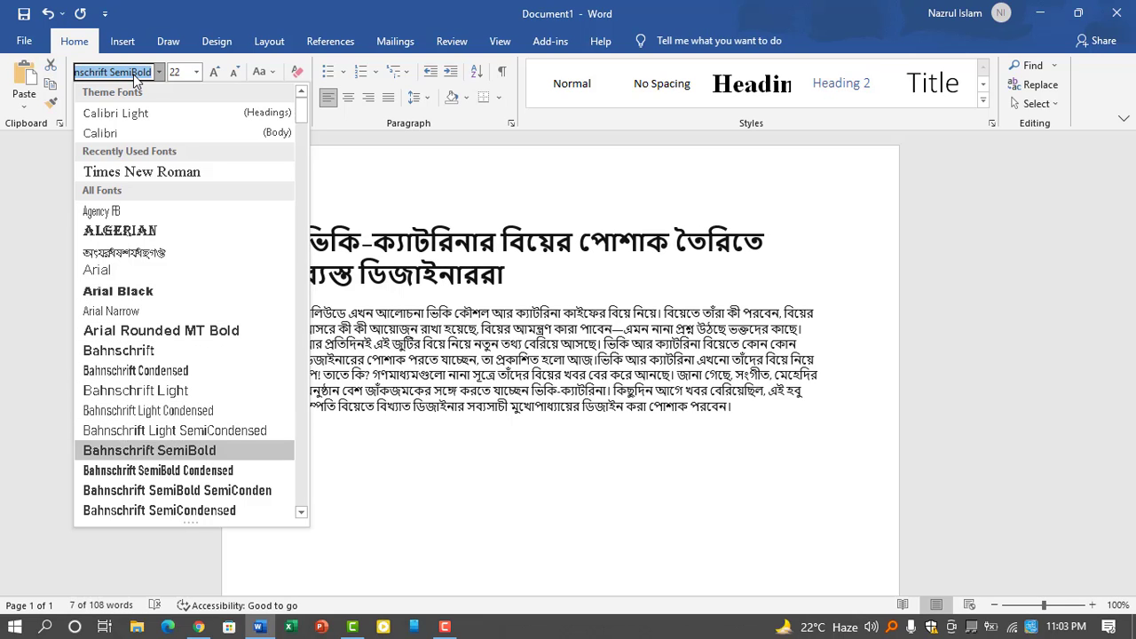
key("Down")
key("Down")
key("Down")
key("Down")
key("Down")
key("Down")
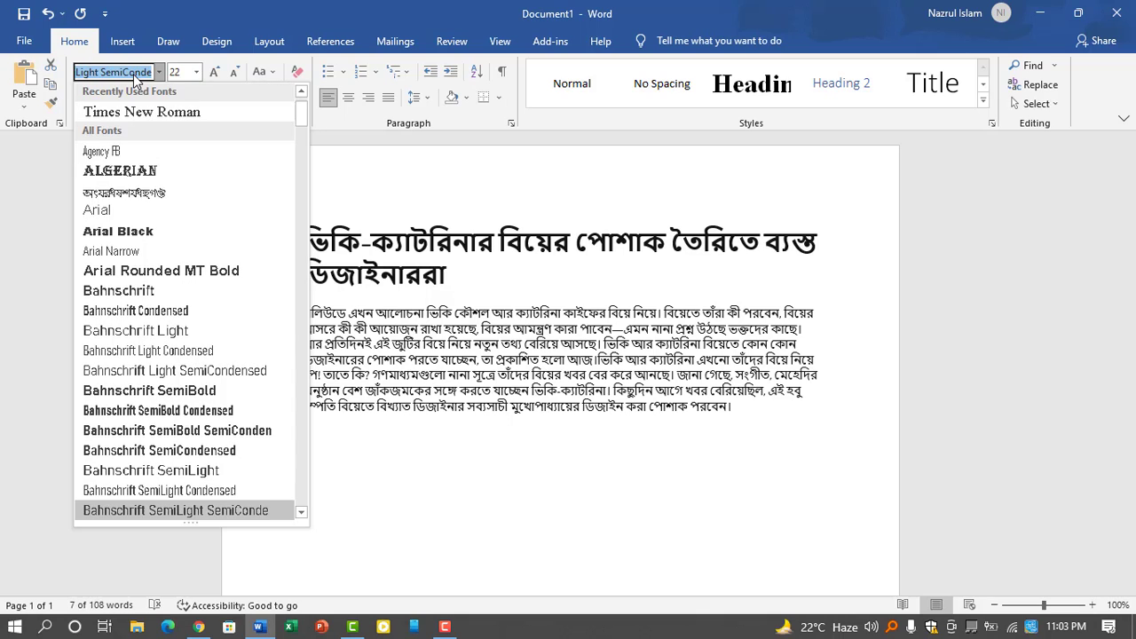
key("Down")
key("Down")
key("Down")
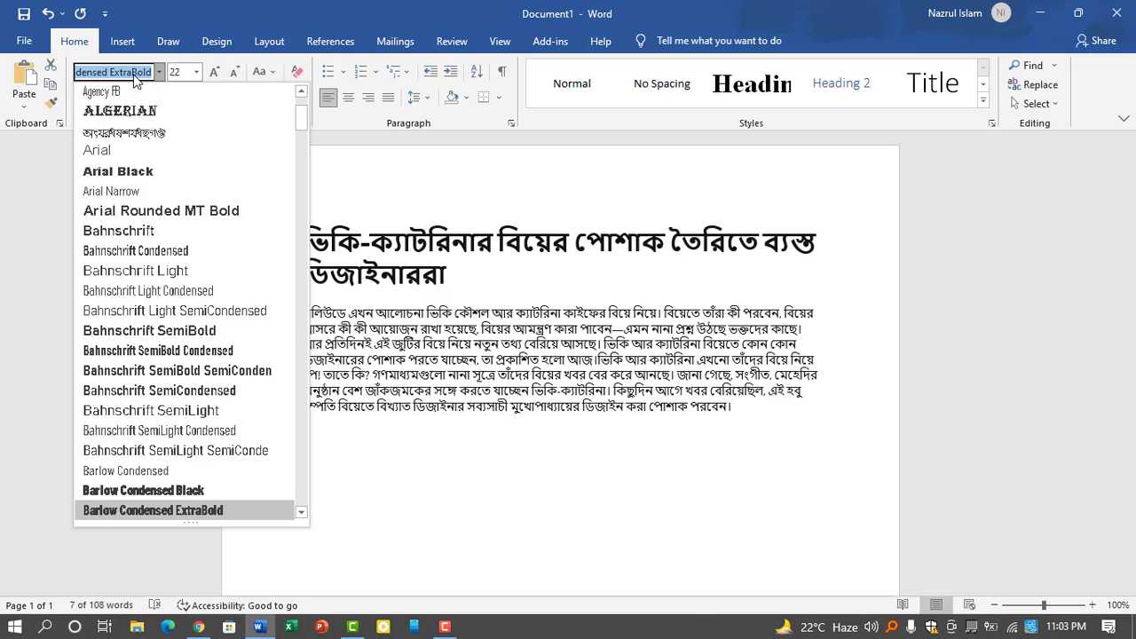
key("Down")
key("Down")
key("Down")
key("Down")
key("Down")
key("Down")
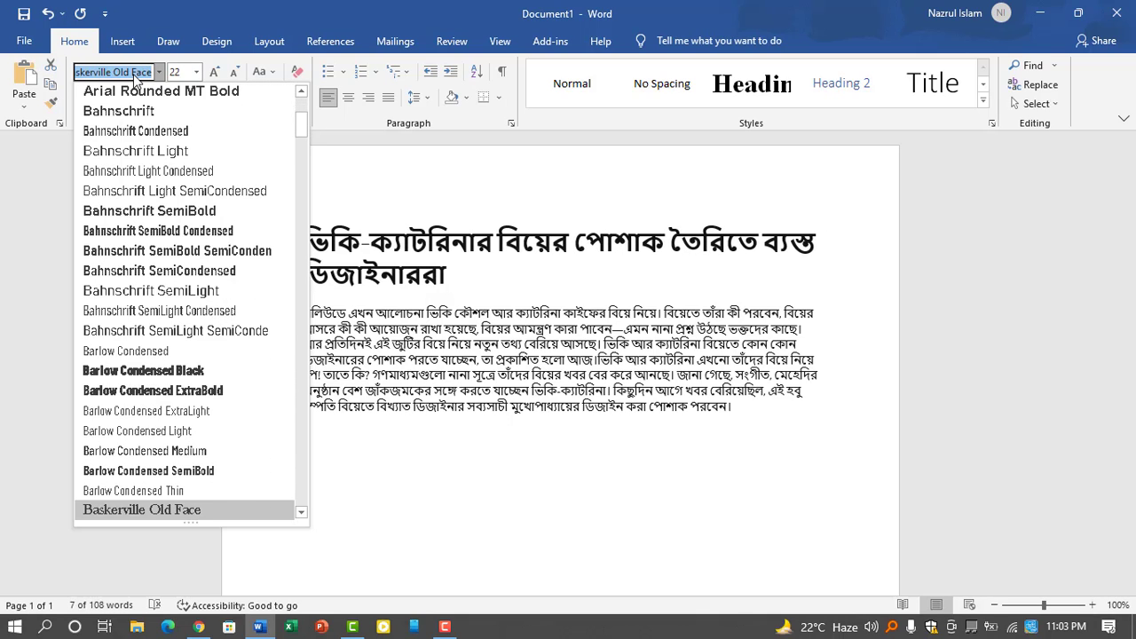
key("Down")
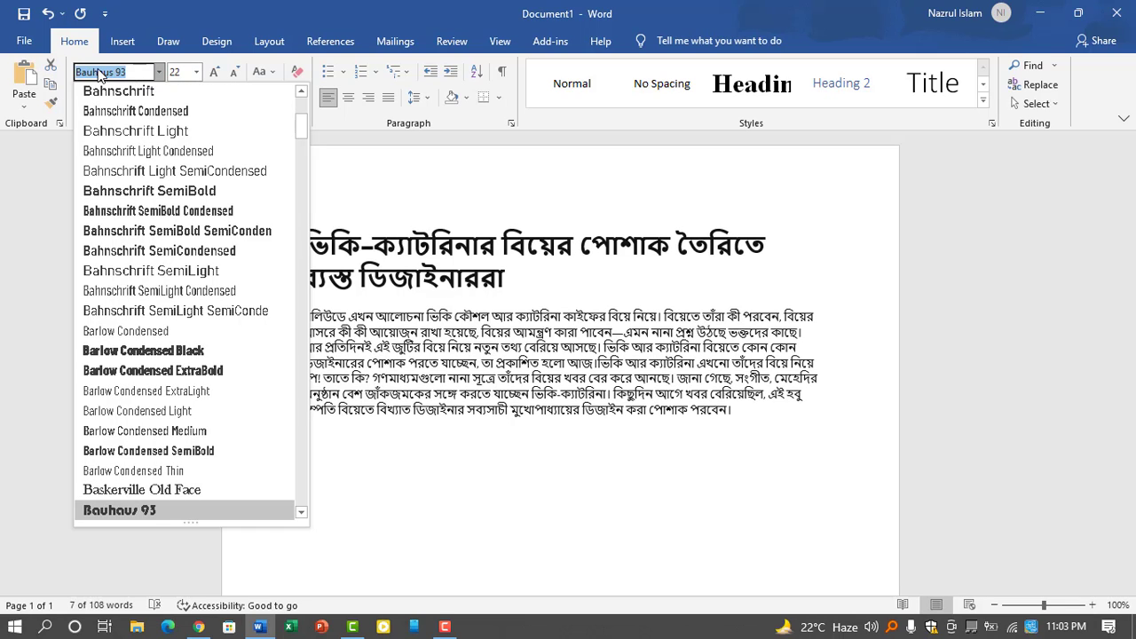
left_click(126, 510)
left_click(682, 507)
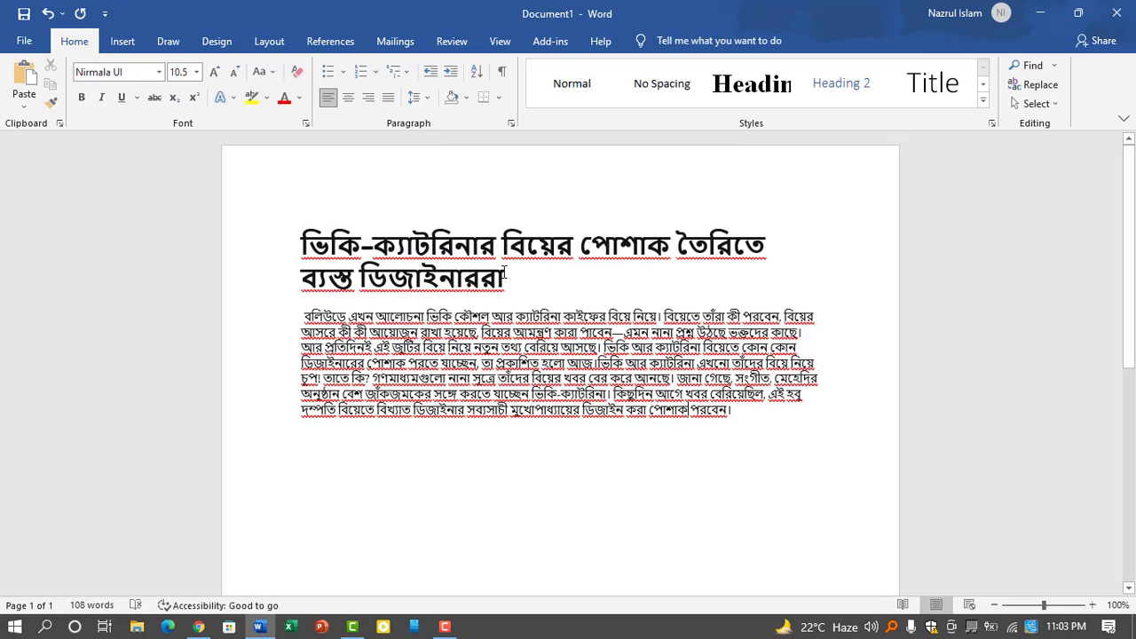
Make the two-line headline italic and underlined, then open the print preview
left_click(536, 280)
left_click_drag(510, 284, 266, 236)
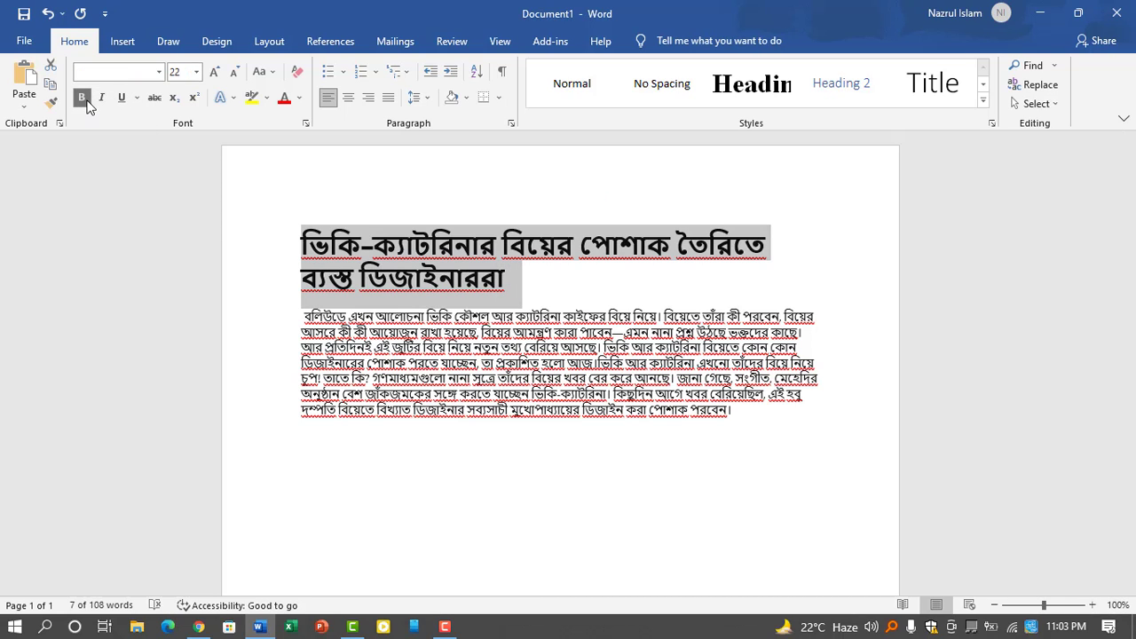
left_click(102, 98)
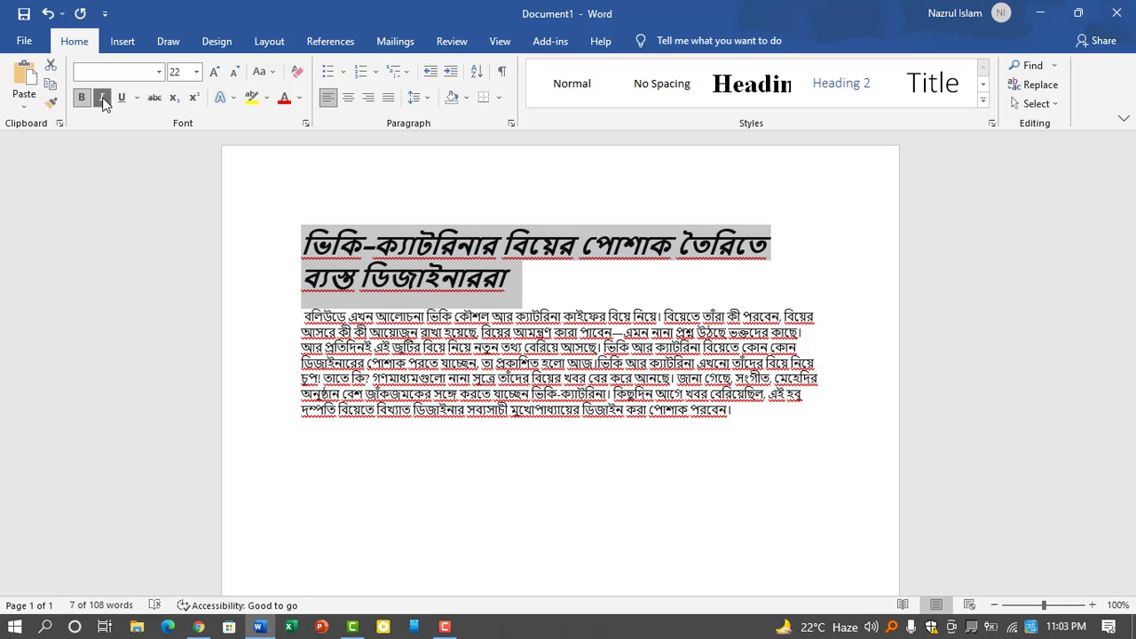
left_click(122, 97)
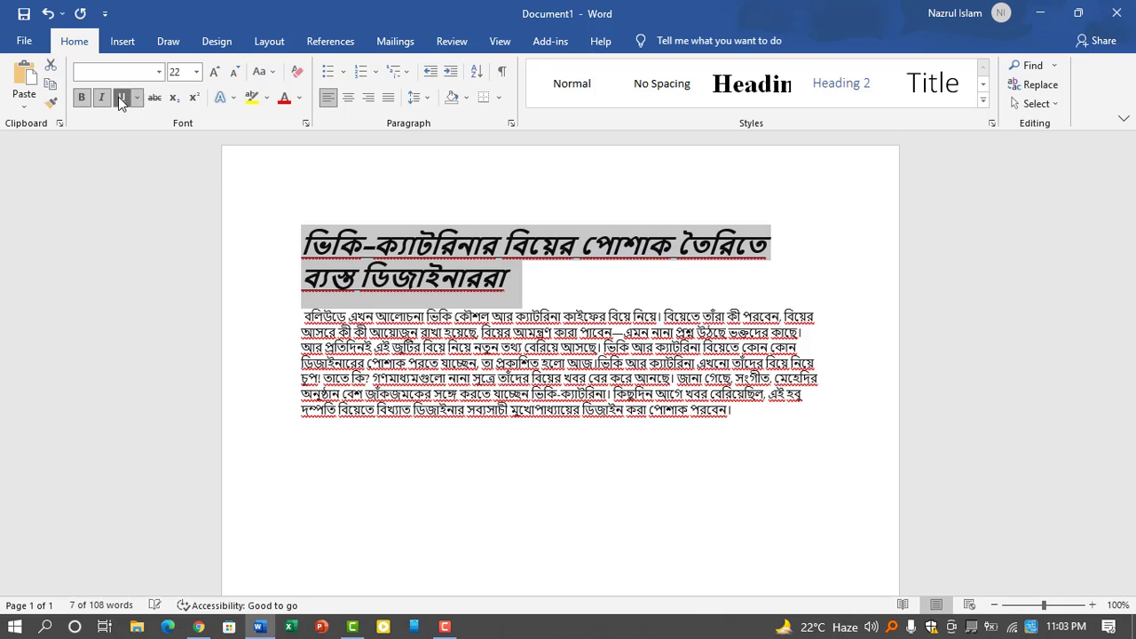
left_click(530, 298)
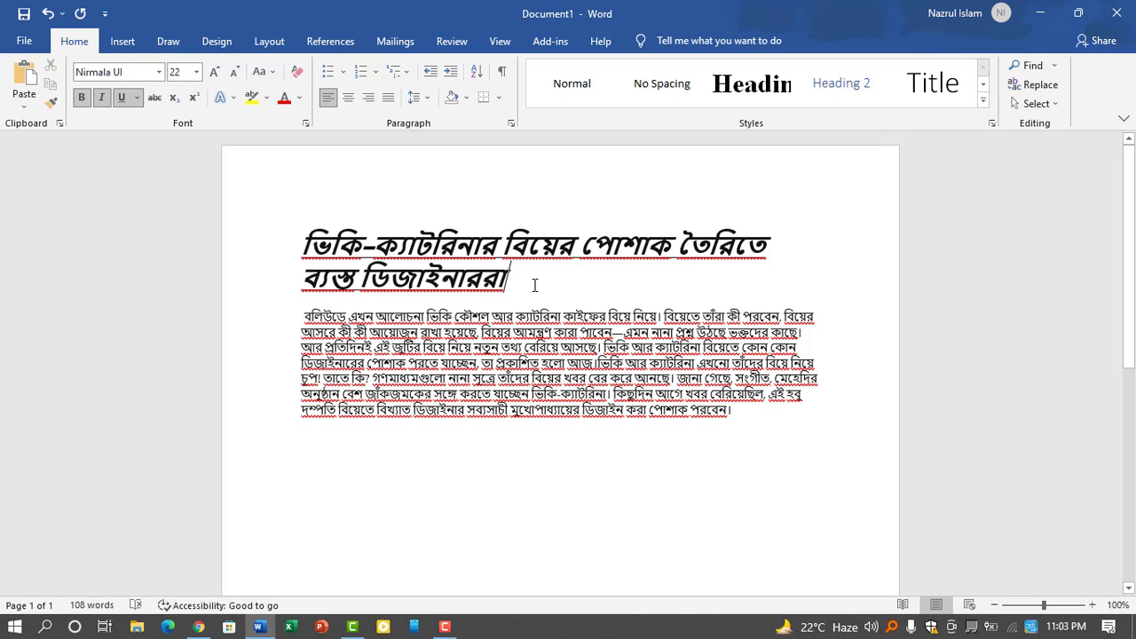
key("ctrl+p")
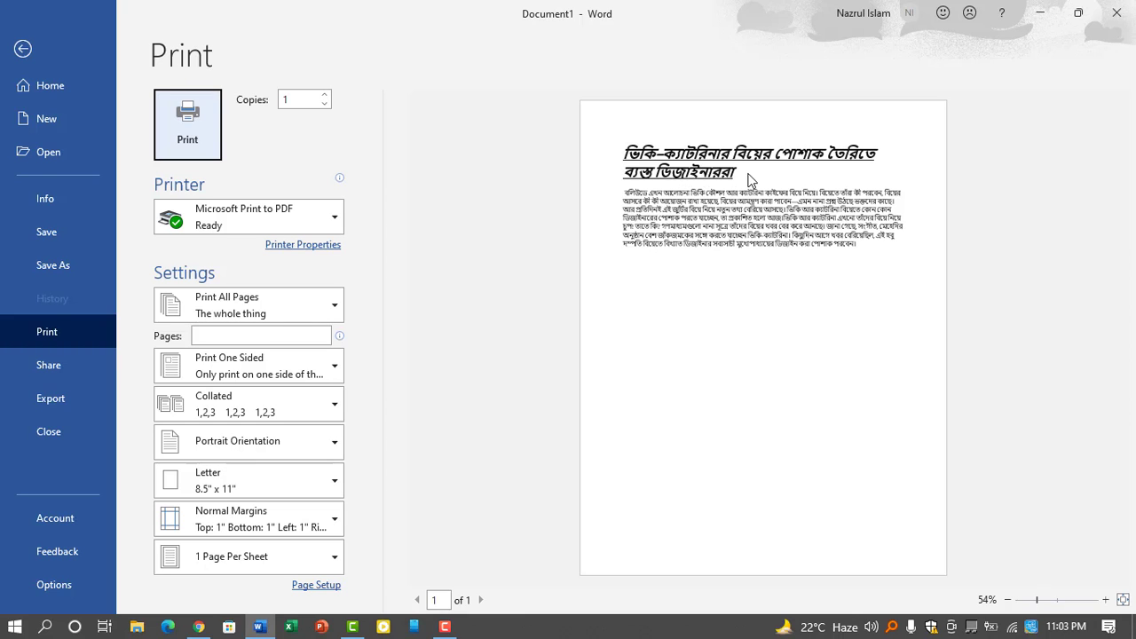
Close the print preview and remove underline and italic from the headline
key("Escape")
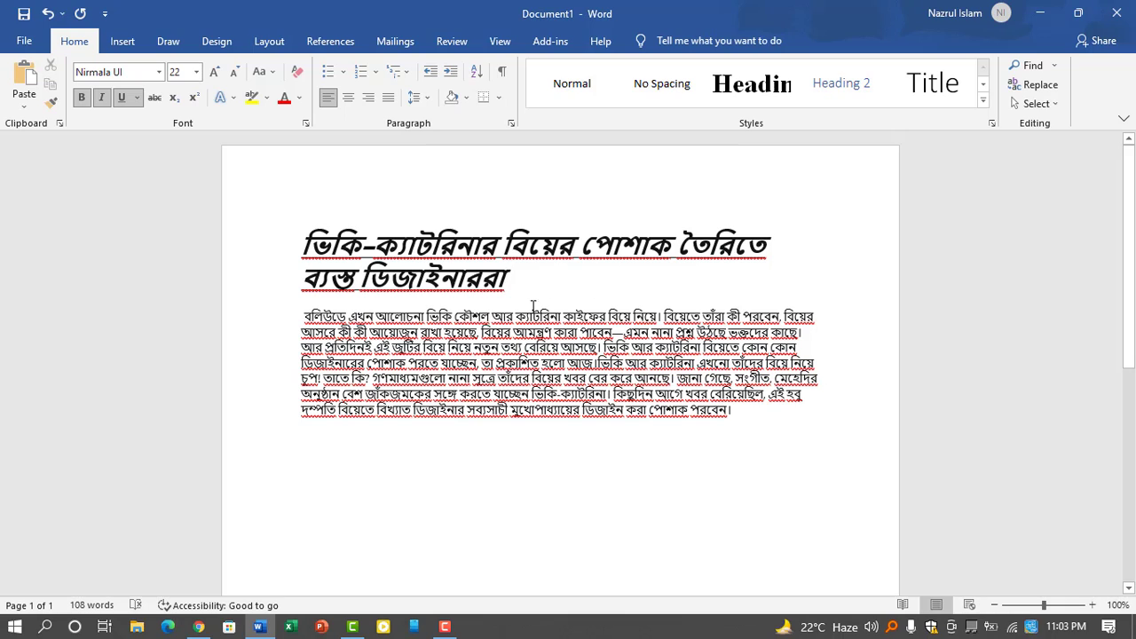
left_click_drag(527, 282, 300, 232)
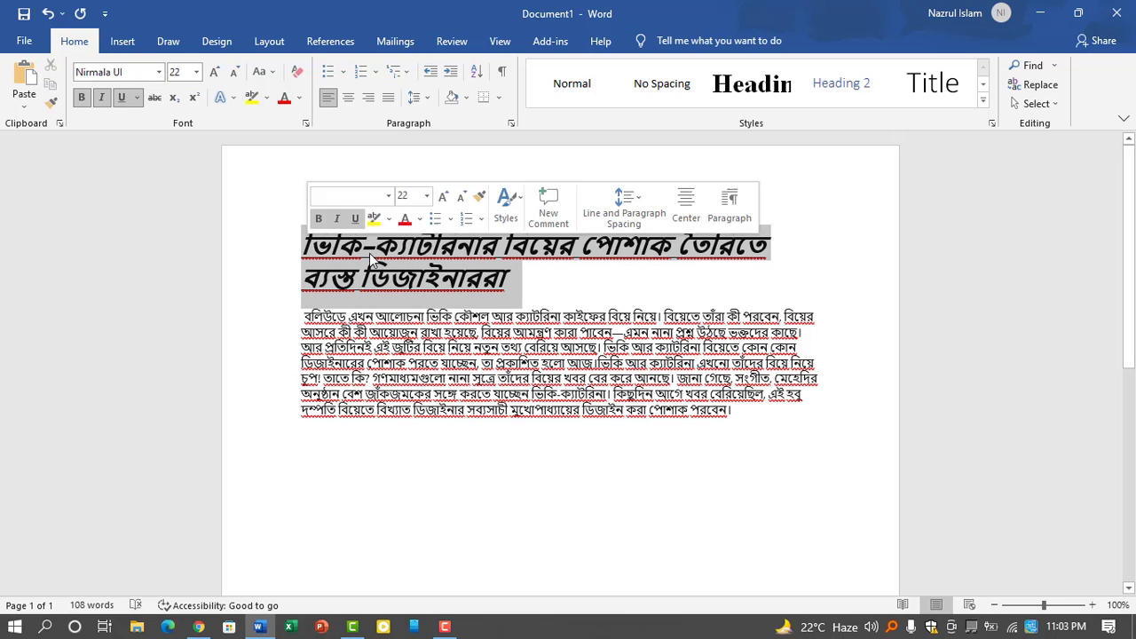
left_click(121, 98)
left_click(102, 98)
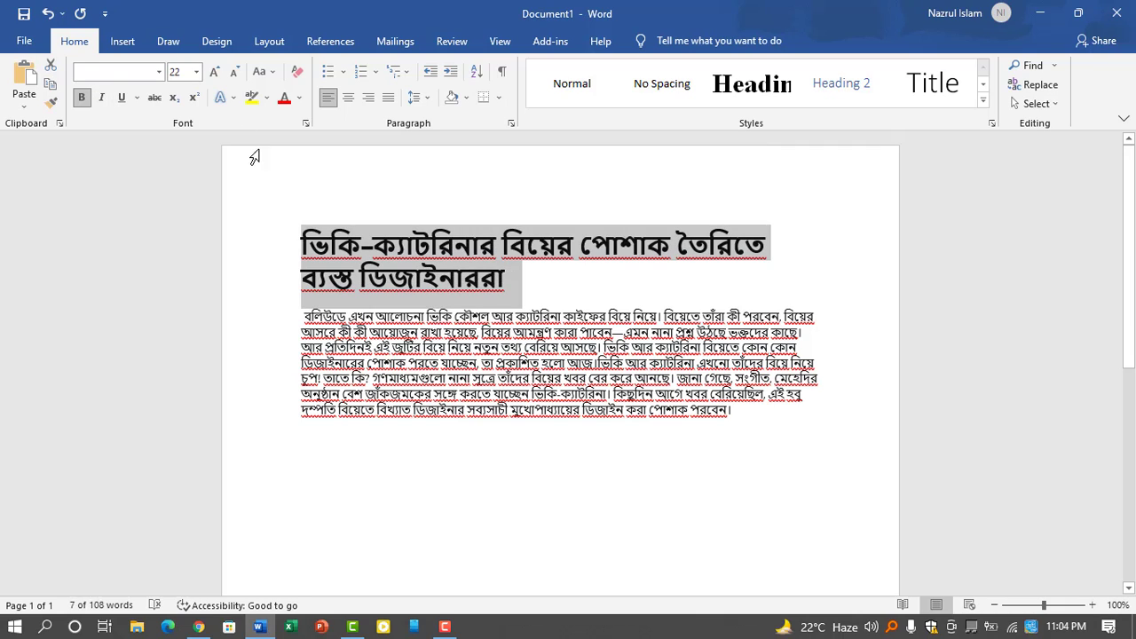
left_click(620, 279)
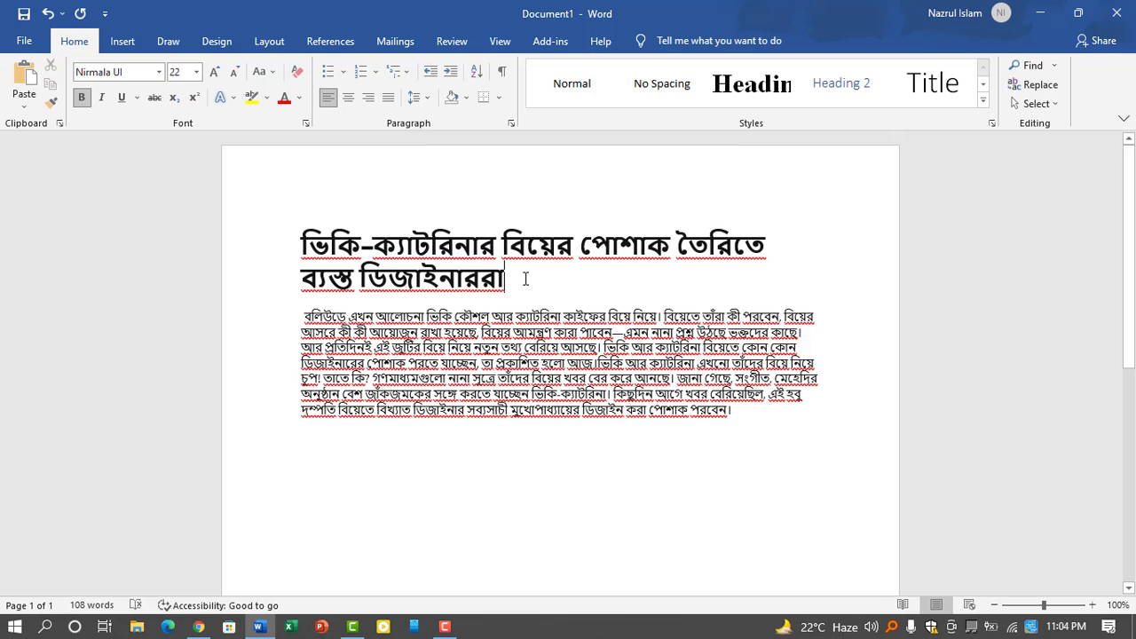
Shrink the headline to 20 pt, grow it back to 22 pt, and leave its case unchanged
triple_click(479, 275)
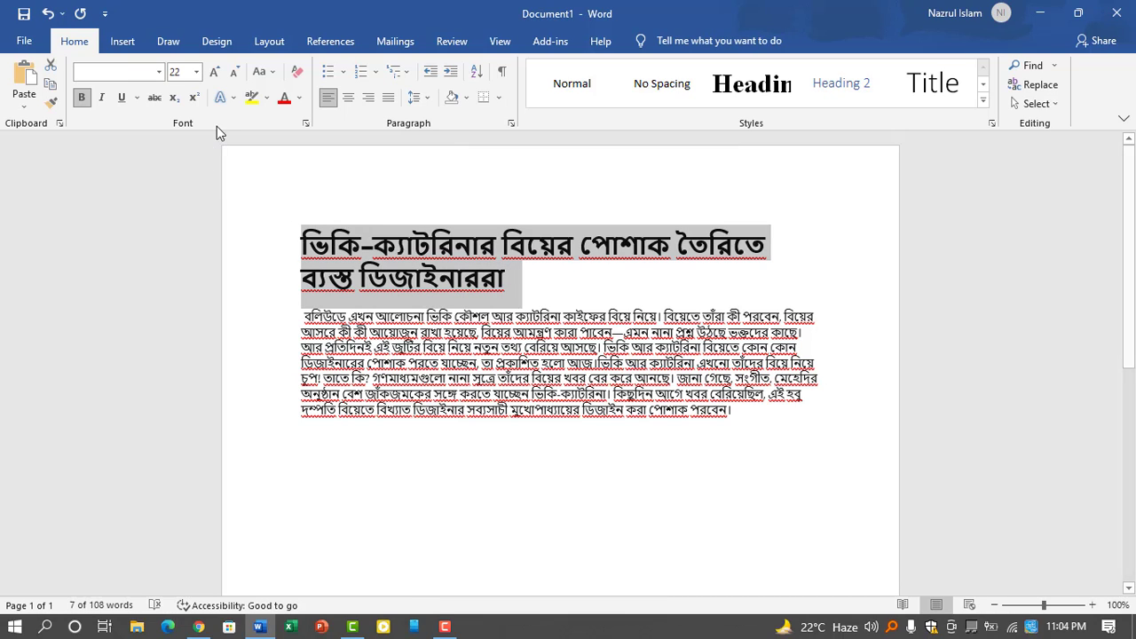
left_click(235, 72)
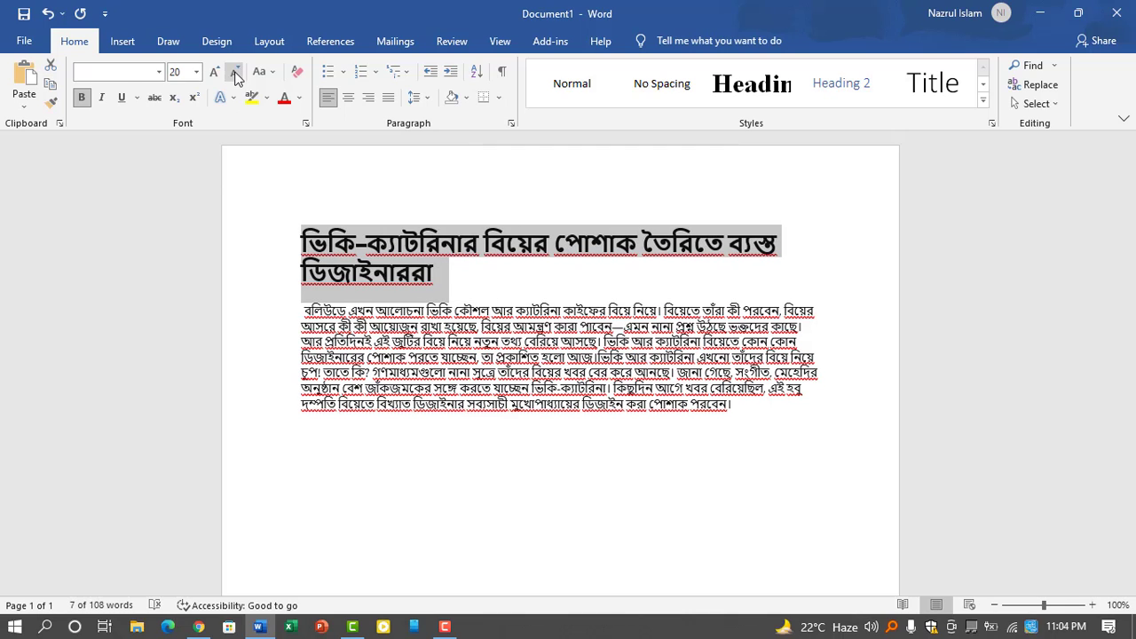
left_click(217, 75)
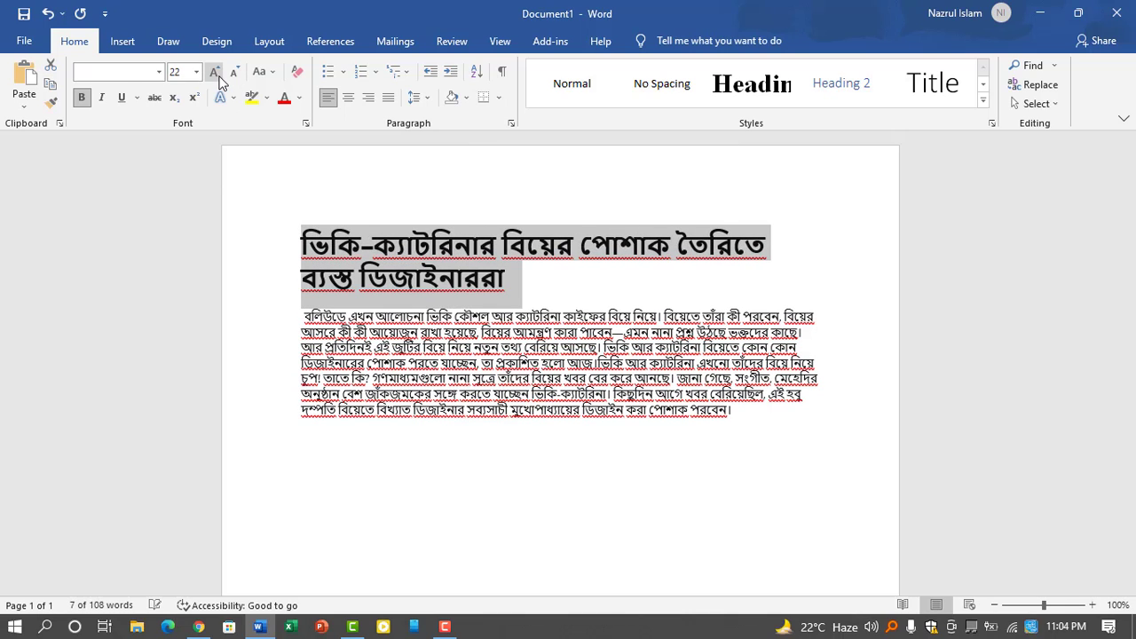
left_click(264, 72)
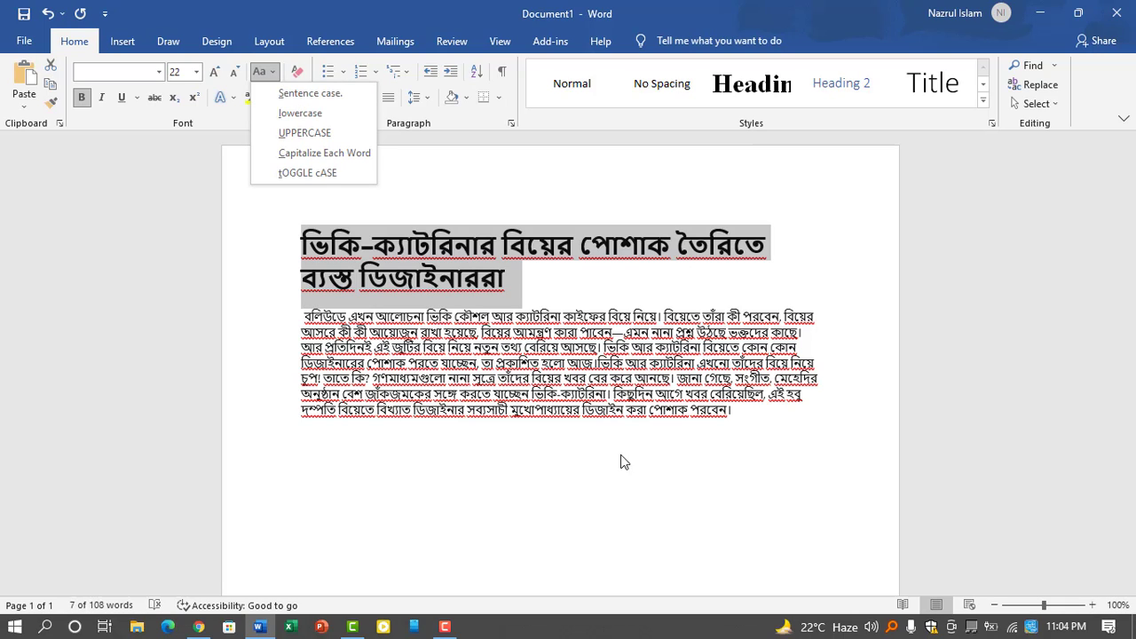
left_click(386, 449)
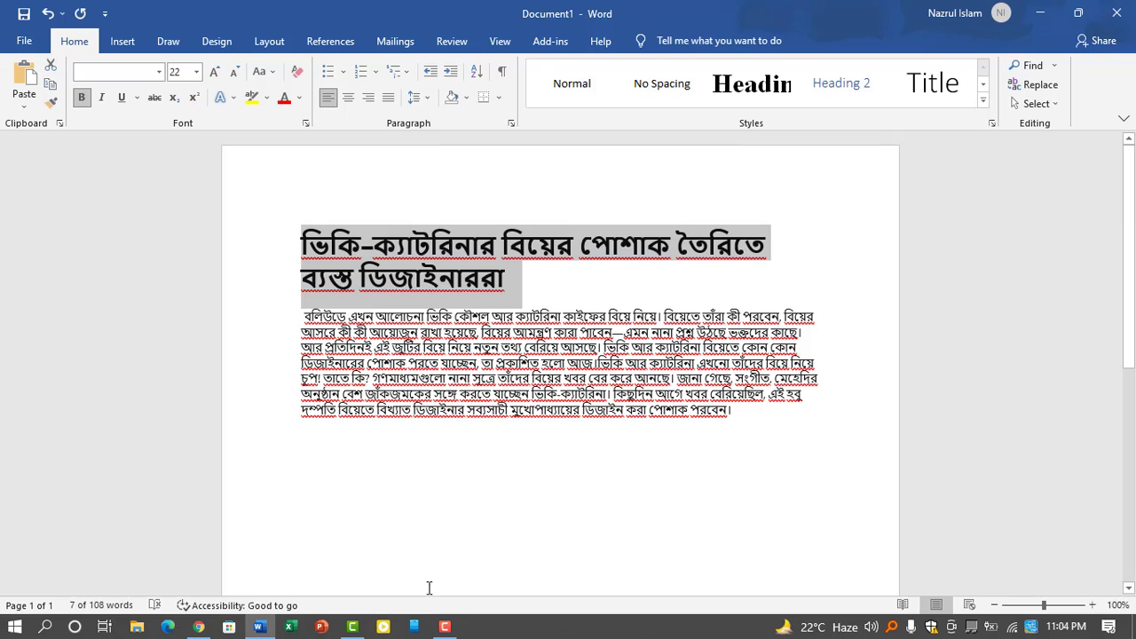
left_click(760, 413)
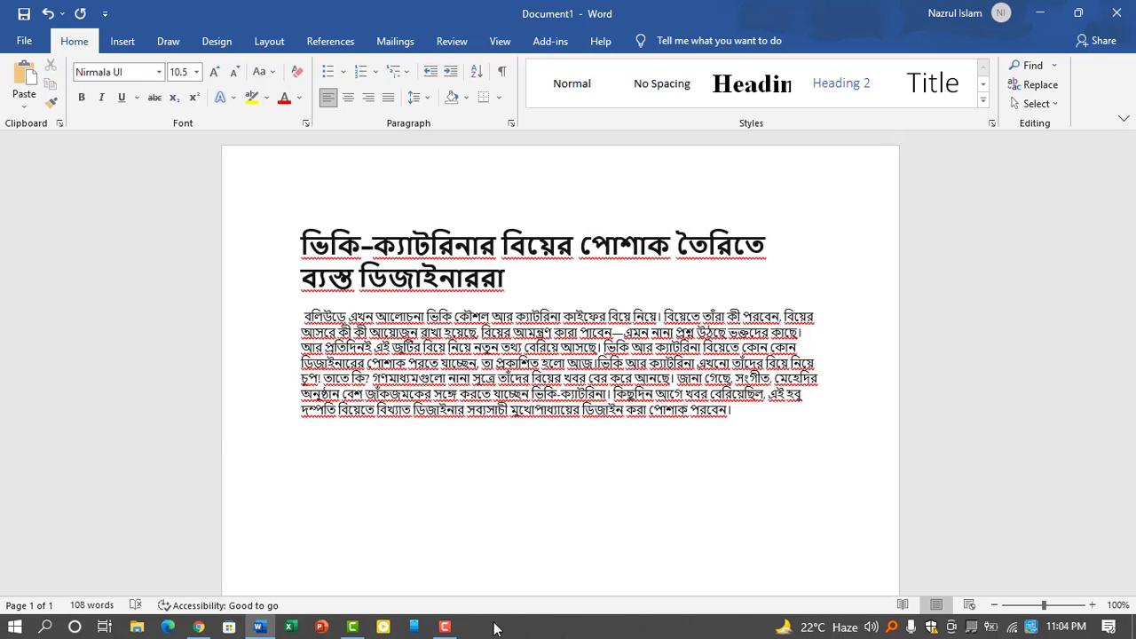
In a new tab, search for 'bangaldesh' and open the Bangladesh Wikipedia article
left_click(198, 626)
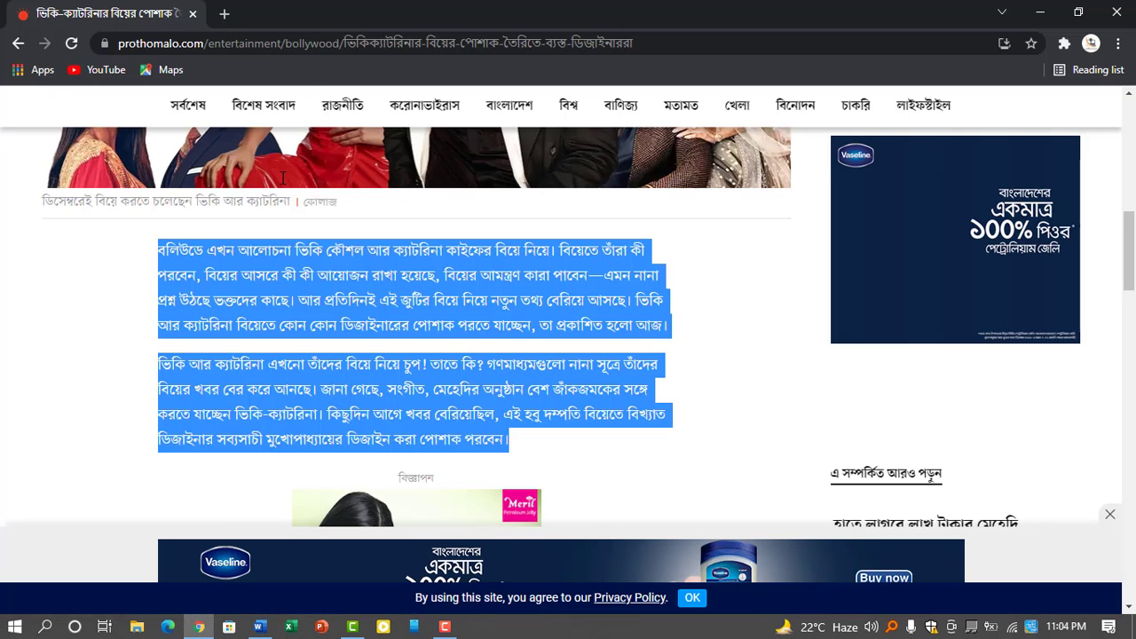
left_click(226, 16)
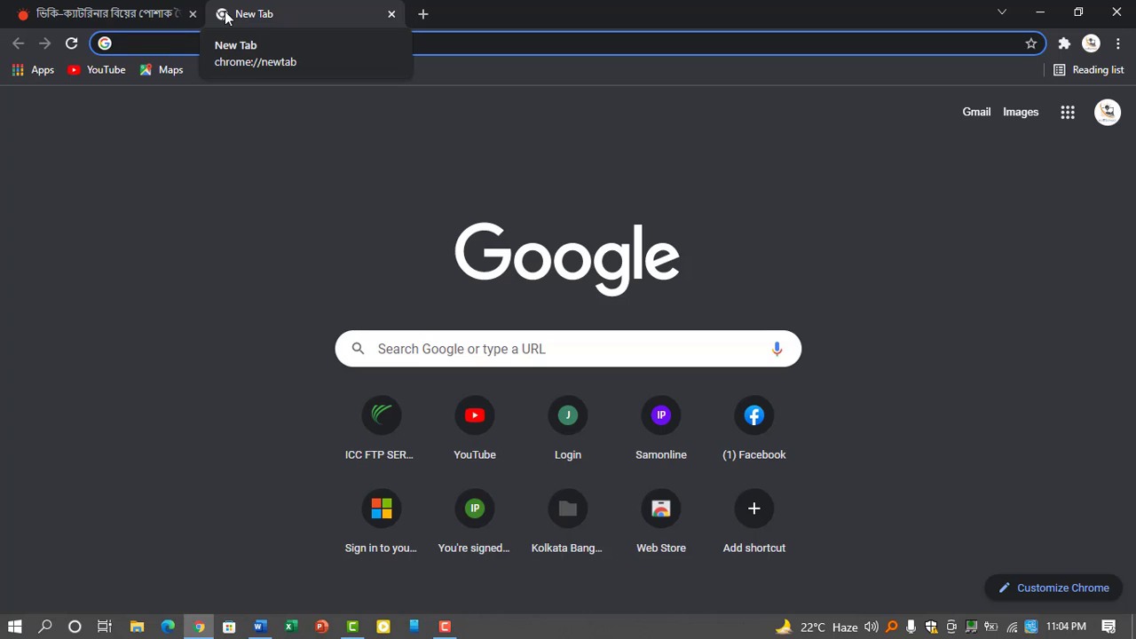
type("ba")
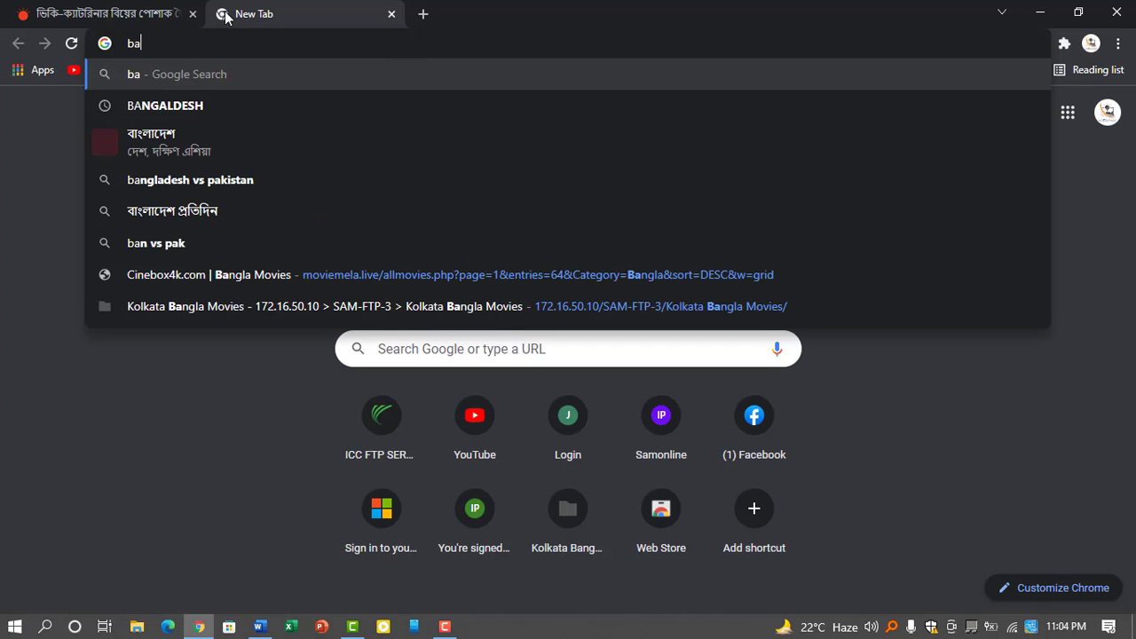
type("ngaldesh")
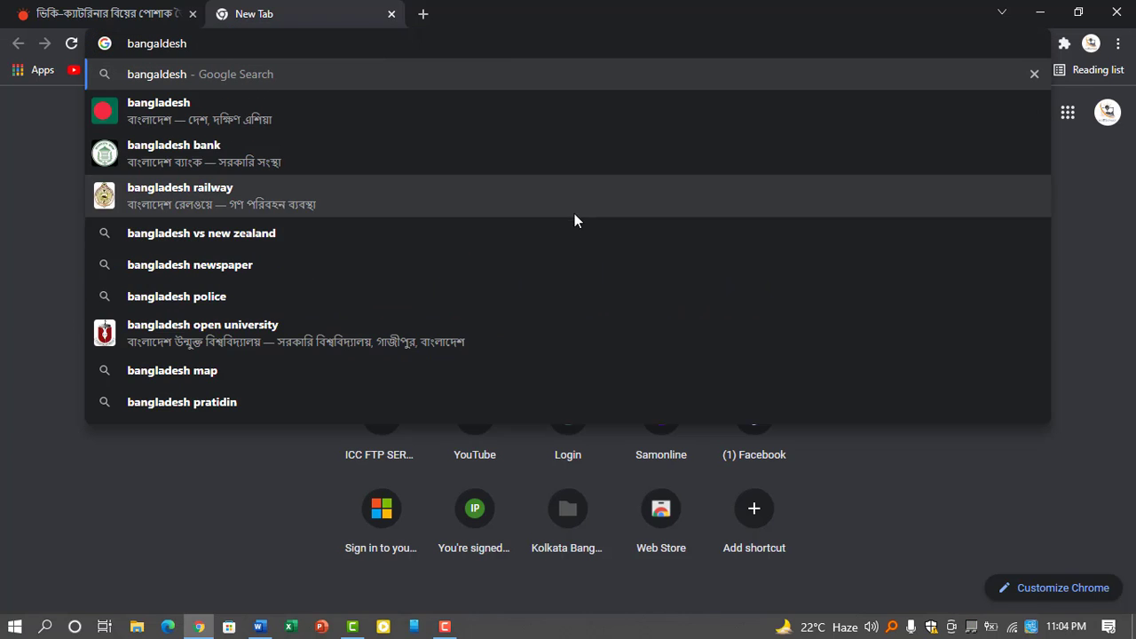
key("Return")
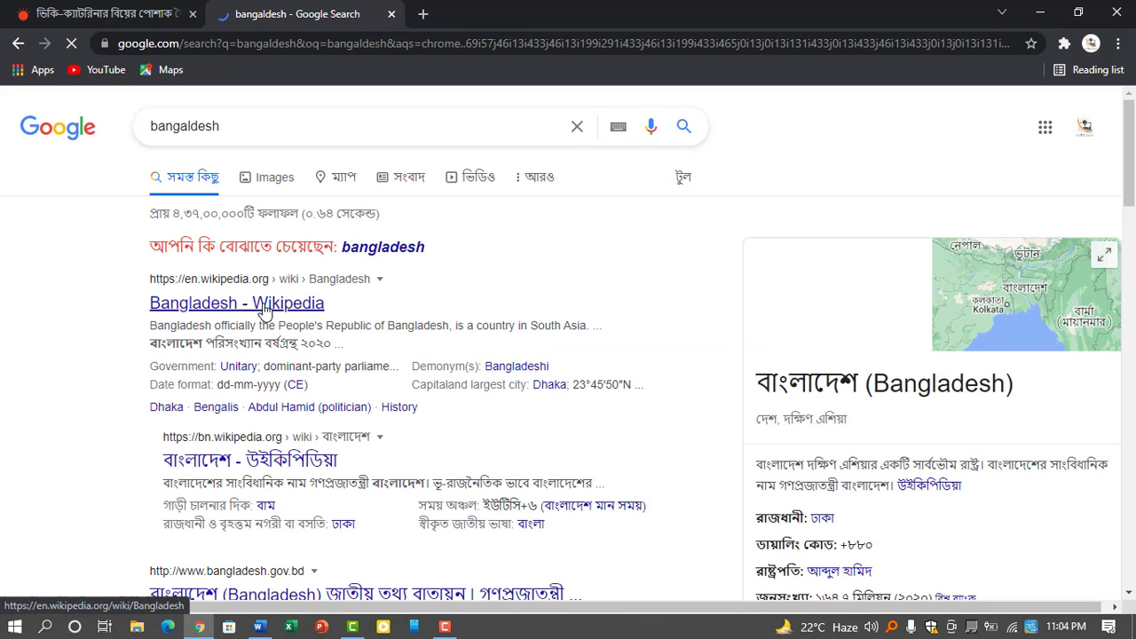
left_click(263, 305)
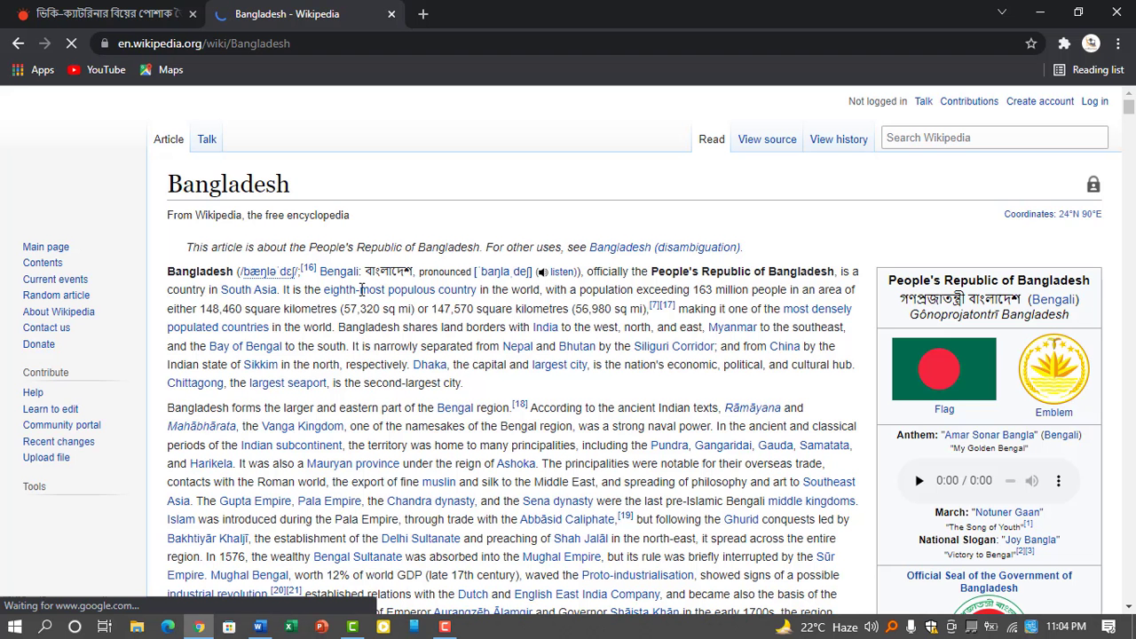
Select the article's opening paragraph and copy it
scroll(142, 292, "down", 1)
scroll(210, 300, "down", 2)
scroll(202, 298, "down", 5)
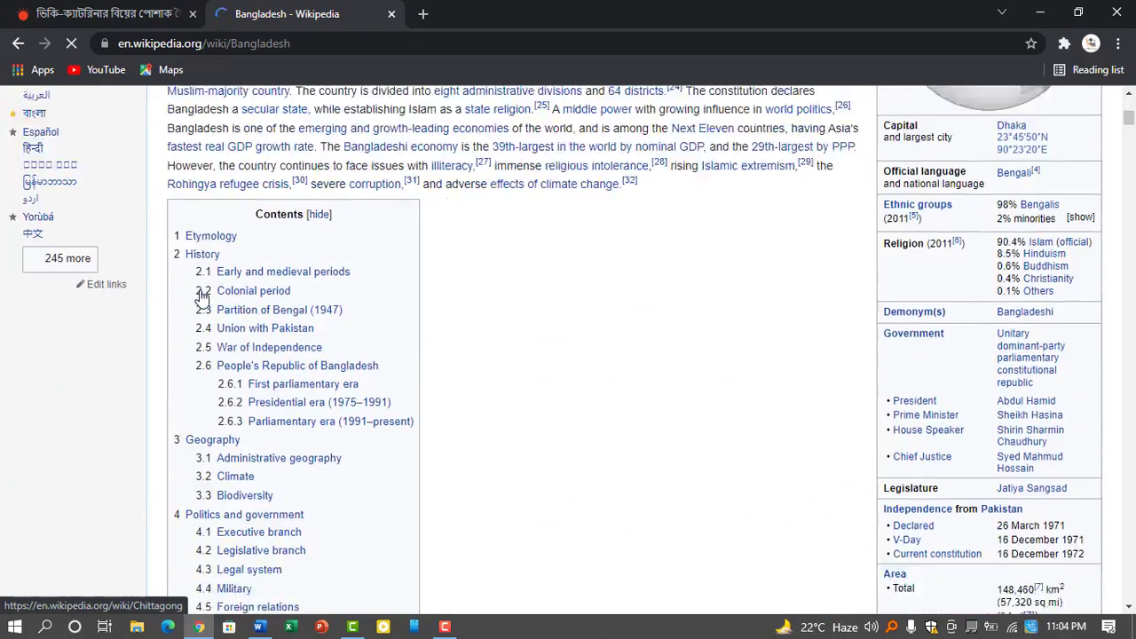
scroll(203, 298, "down", 6)
scroll(202, 298, "down", 8)
scroll(177, 297, "down", 1)
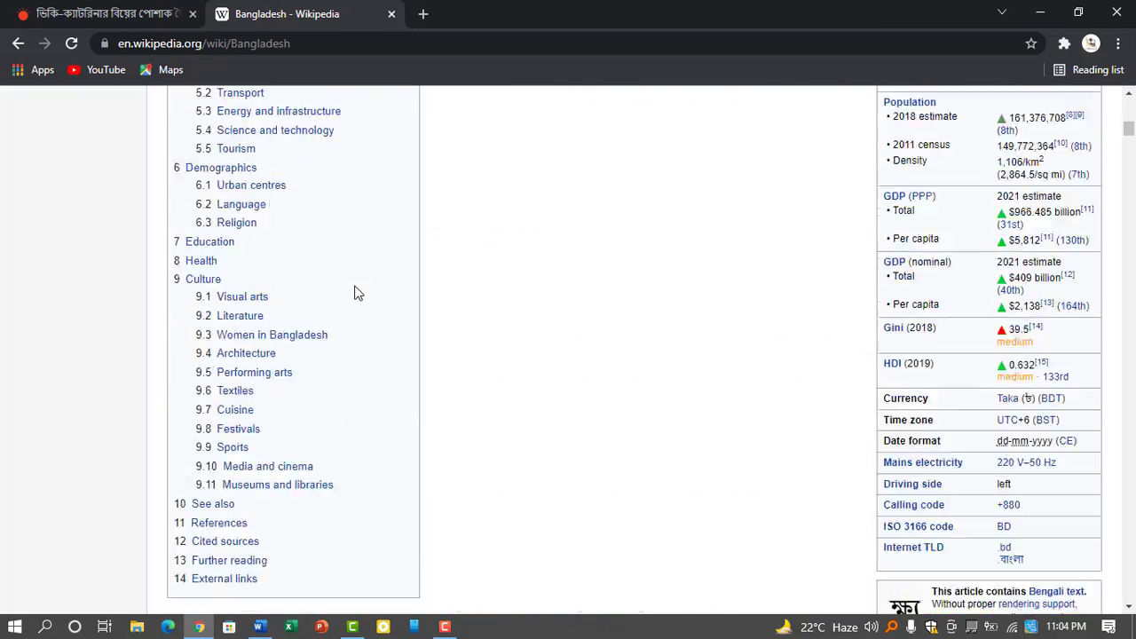
scroll(354, 293, "up", 10)
scroll(354, 293, "up", 5)
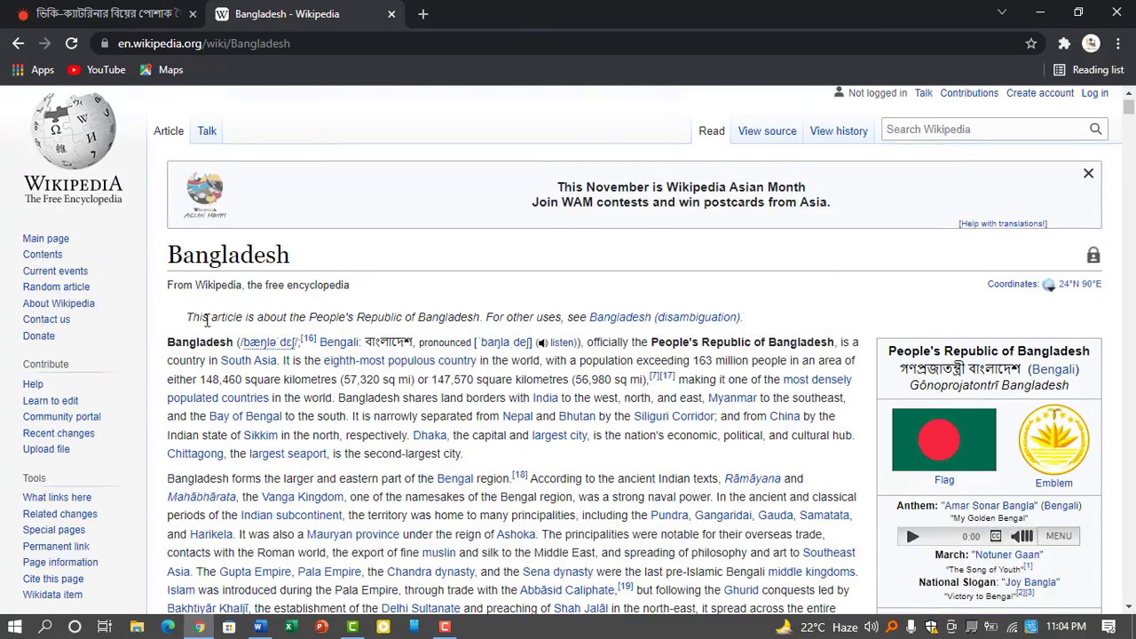
mouse_move(167, 342)
left_mouse_down()
mouse_move(488, 480)
mouse_move(514, 452)
left_mouse_up()
right_click(507, 392)
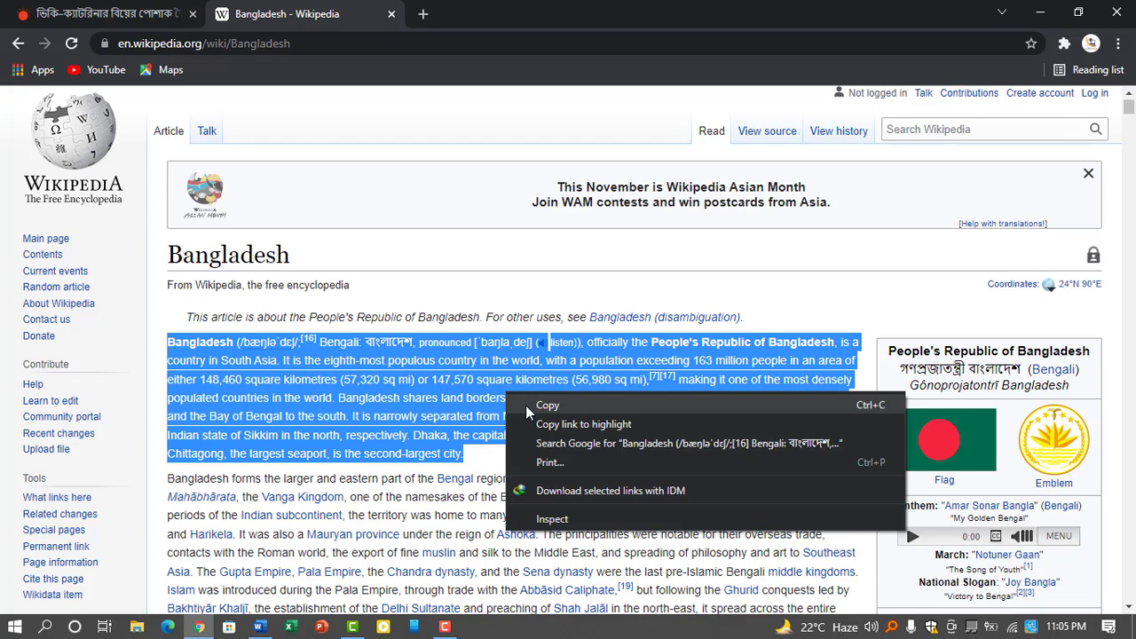
left_click(525, 404)
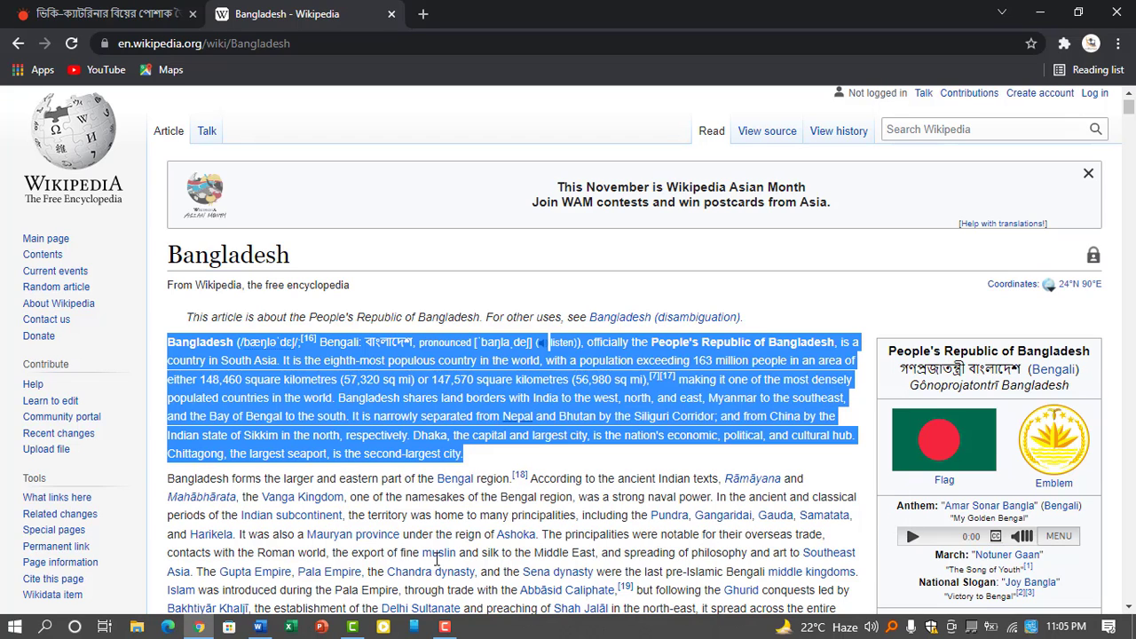
Paste the Wikipedia paragraph into Document1 below the Bengali text and select it
left_click(258, 627)
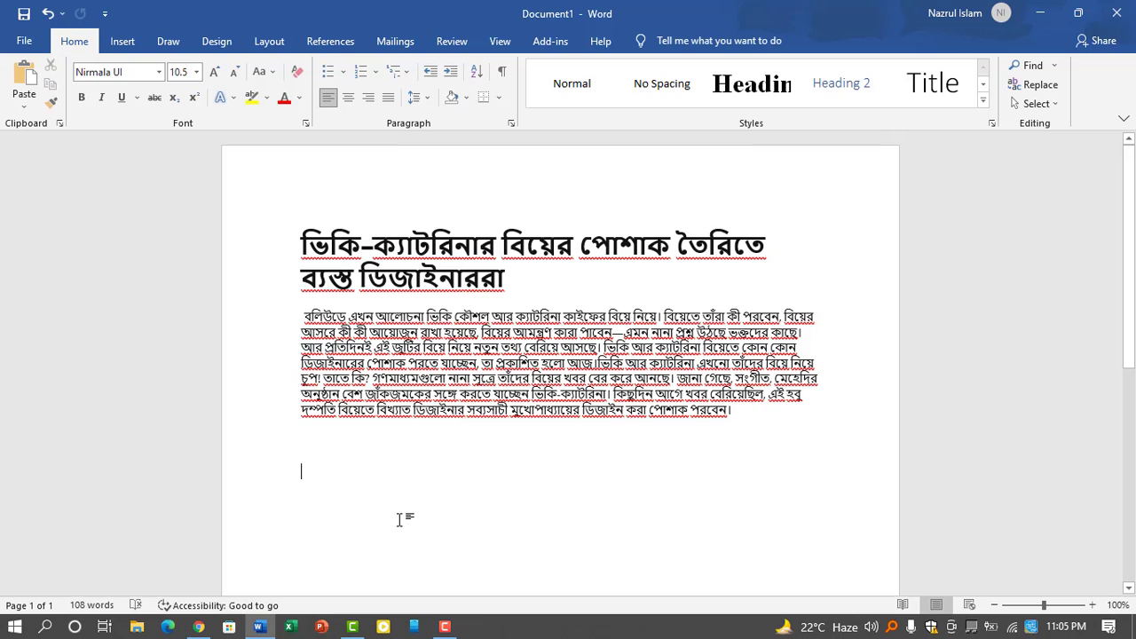
key("ctrl+v")
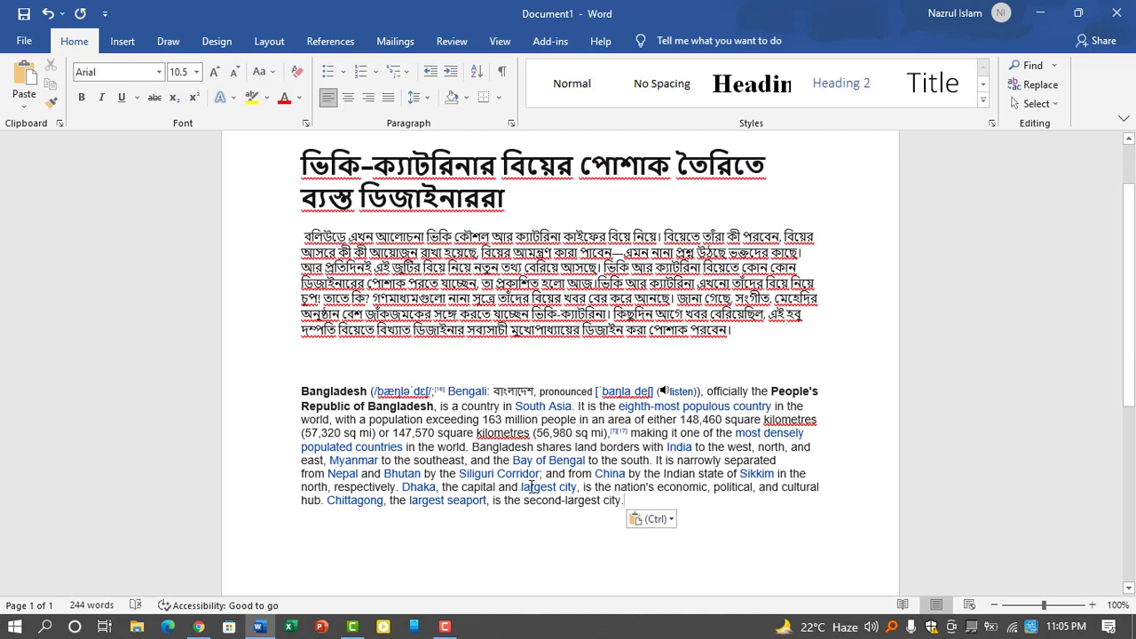
left_click_drag(624, 508, 301, 390)
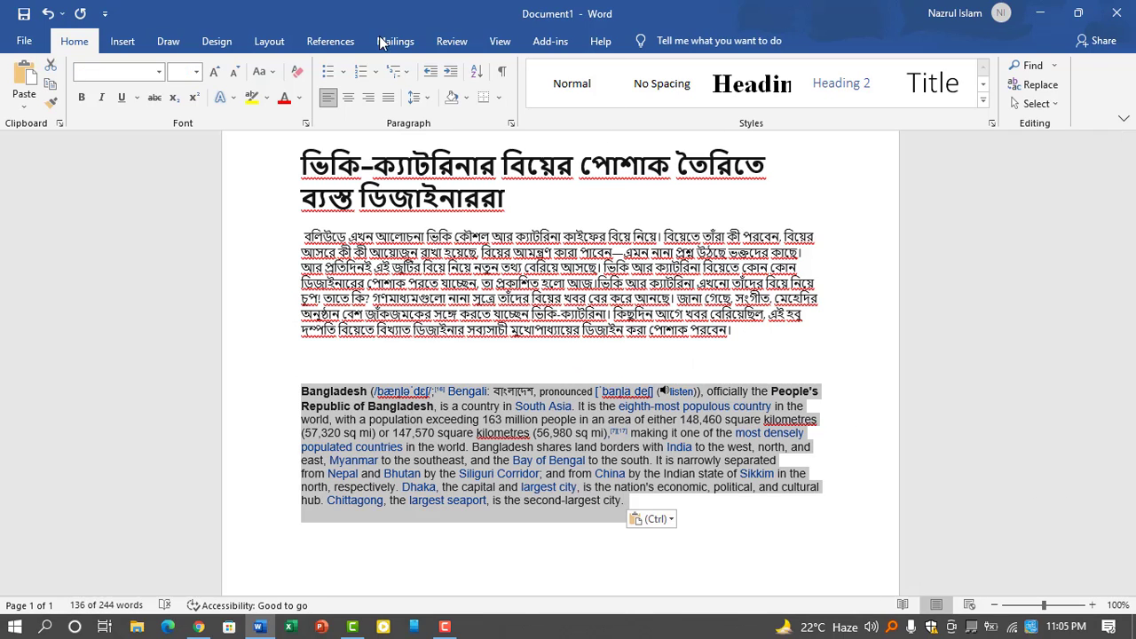
left_click(272, 72)
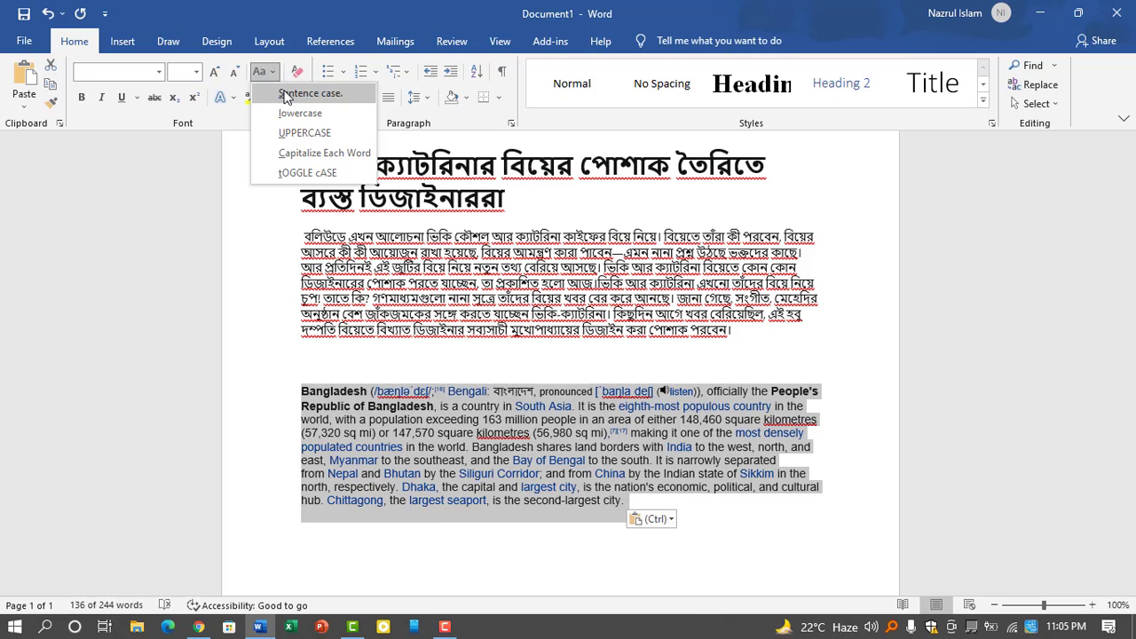
Apply lowercase, UPPERCASE, Capitalize Each Word and tOGGLE cASE, finishing with Sentence case
left_click(284, 94)
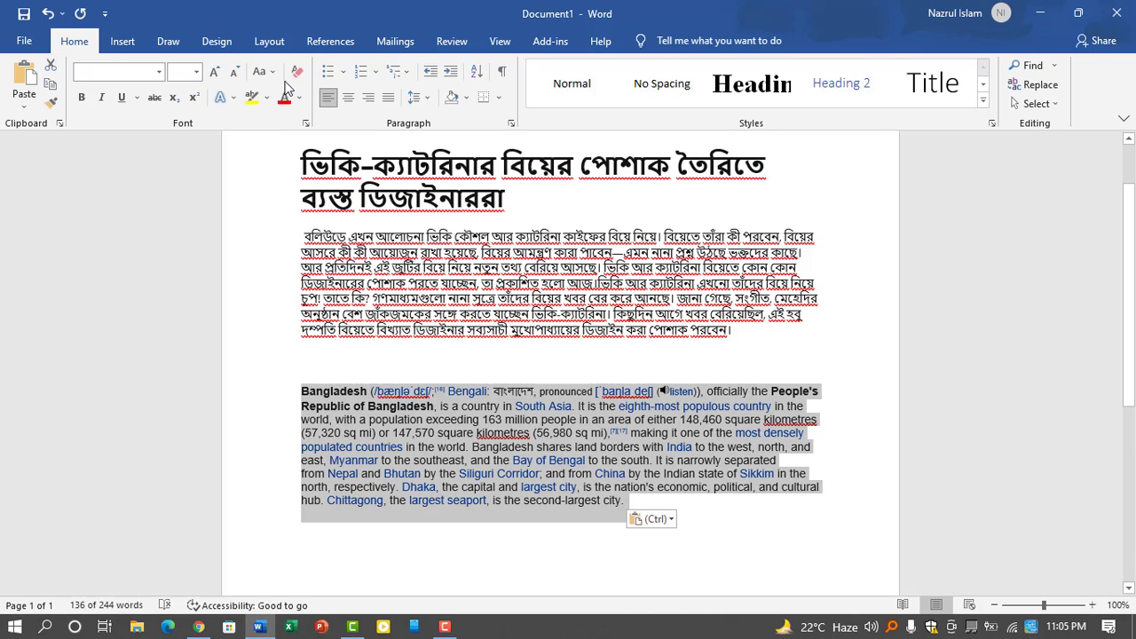
left_click(276, 72)
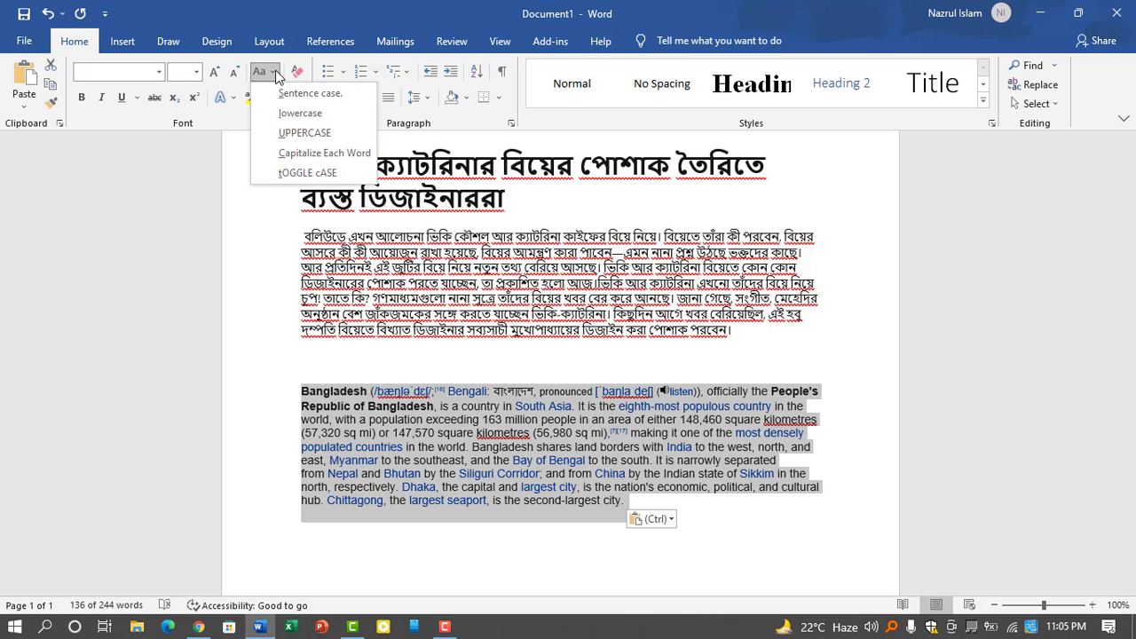
left_click(300, 113)
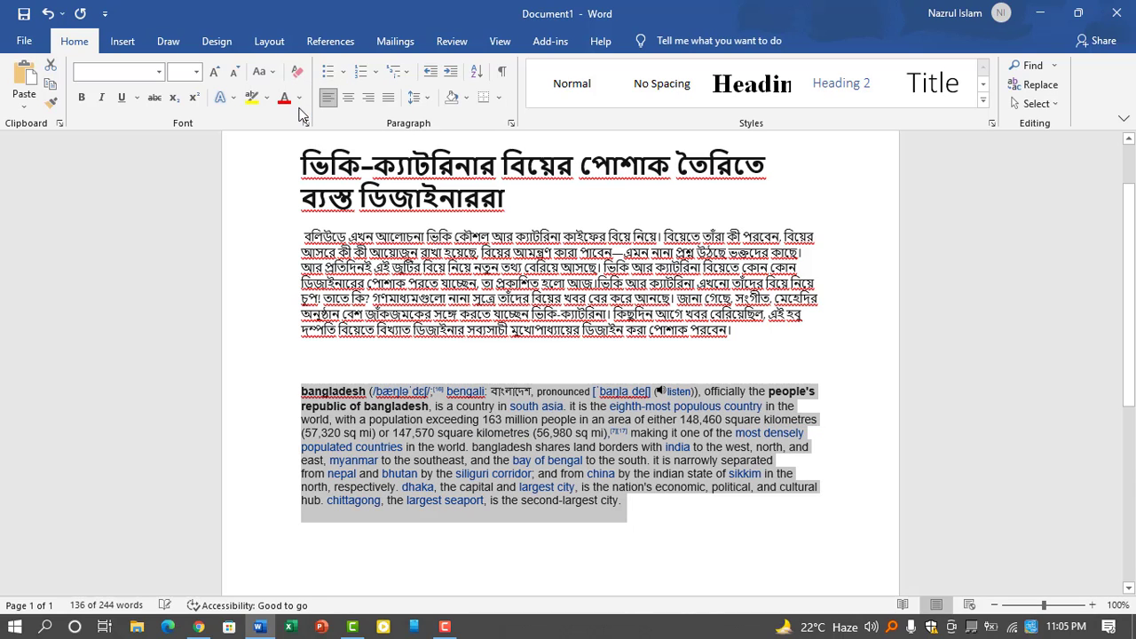
left_click(278, 71)
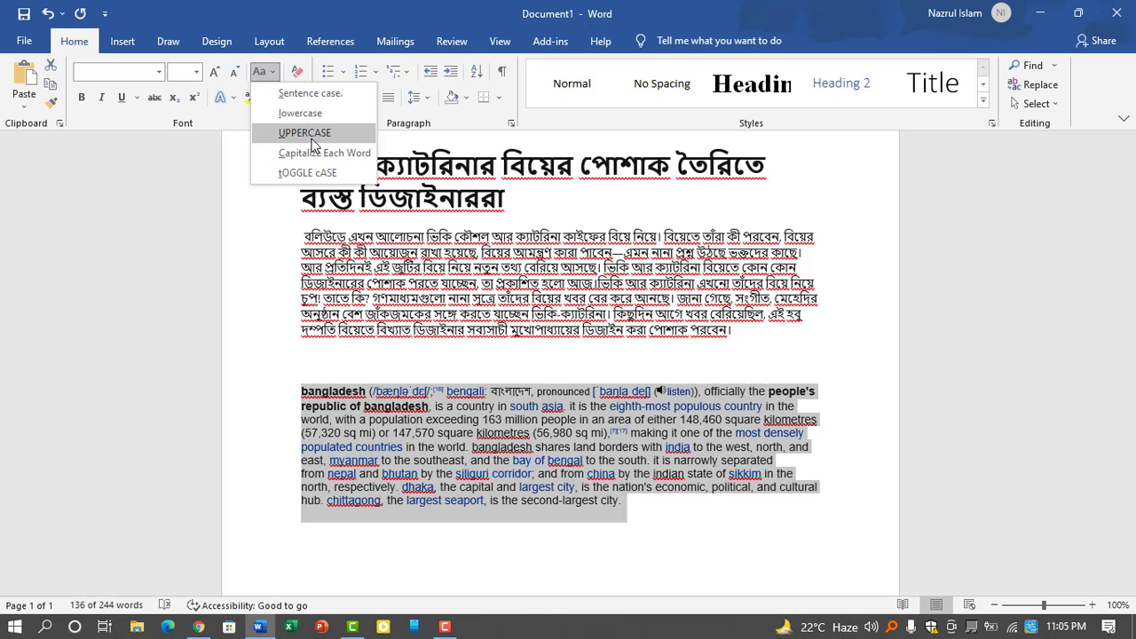
left_click(306, 133)
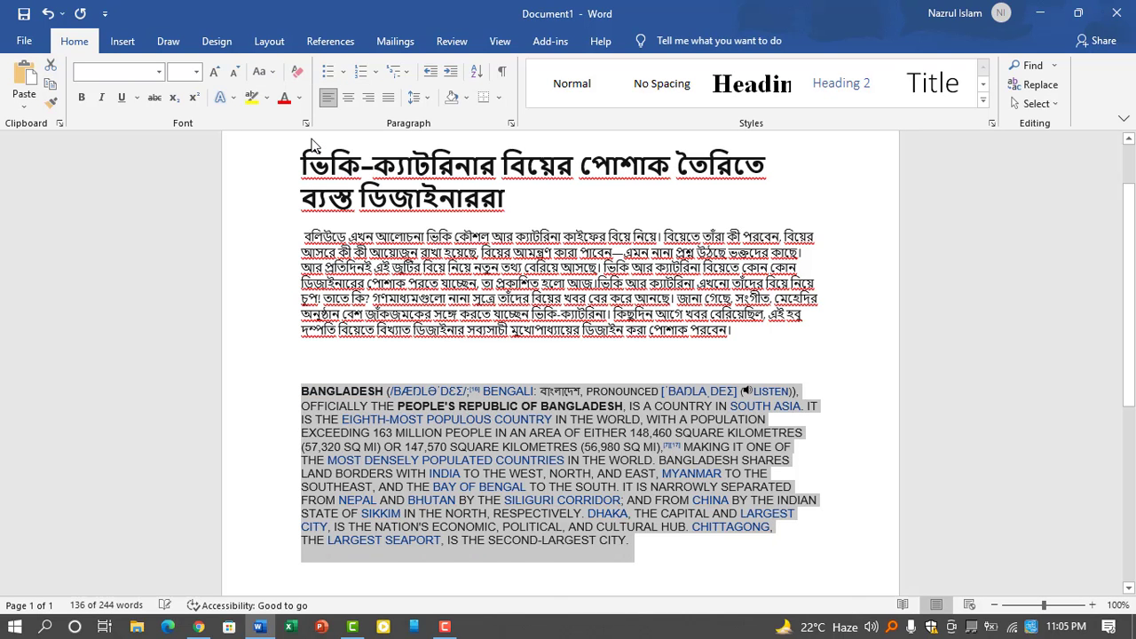
left_click(446, 627)
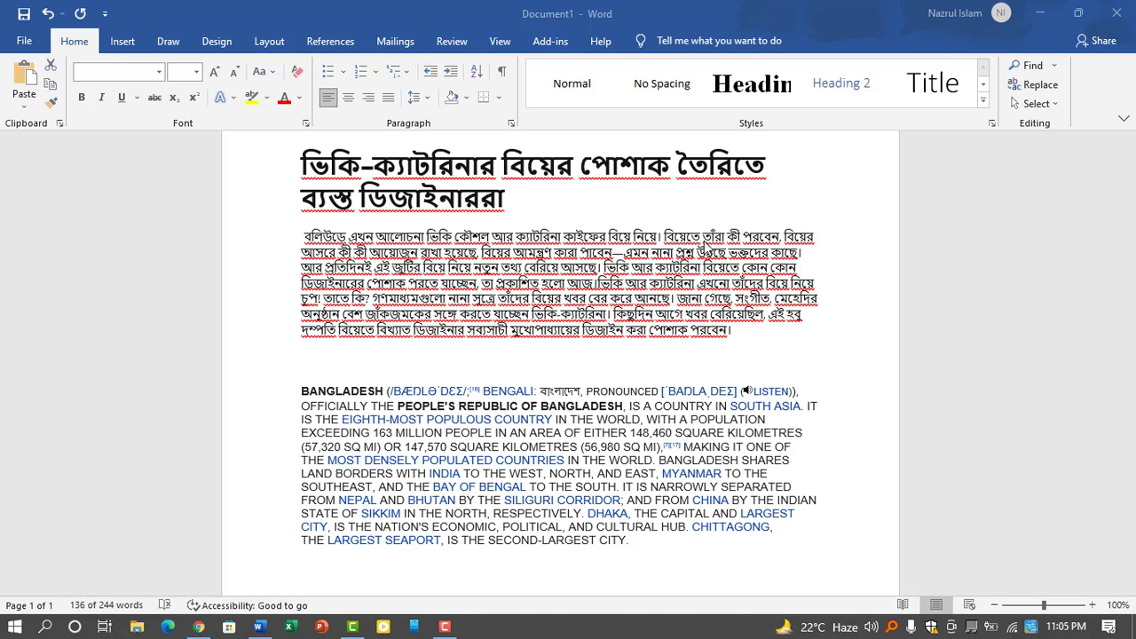
left_click(275, 77)
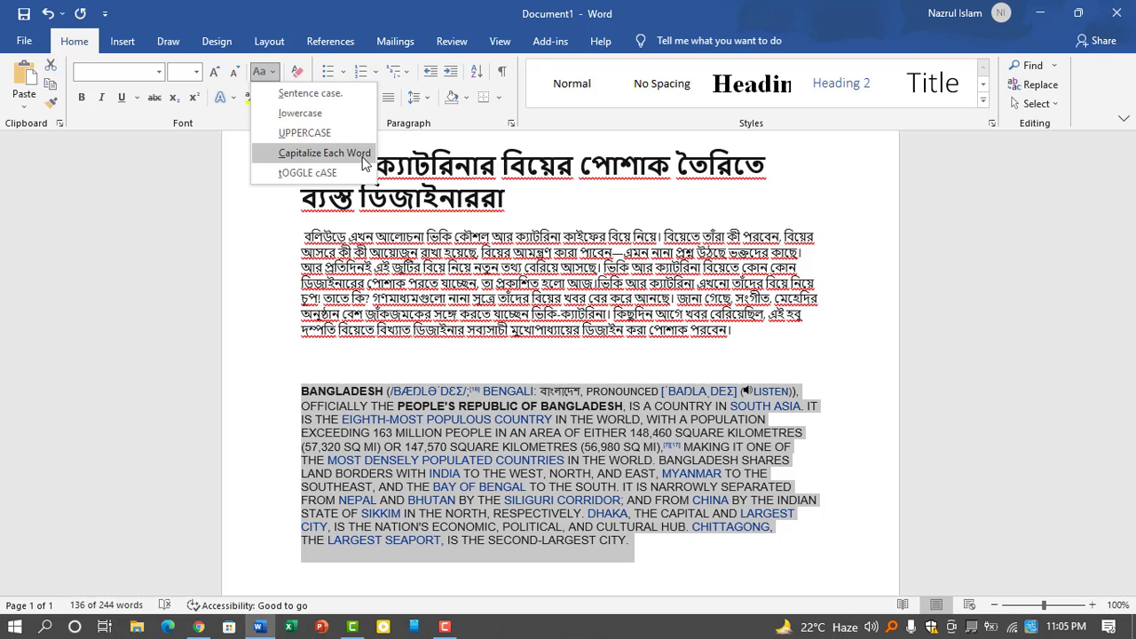
left_click(364, 156)
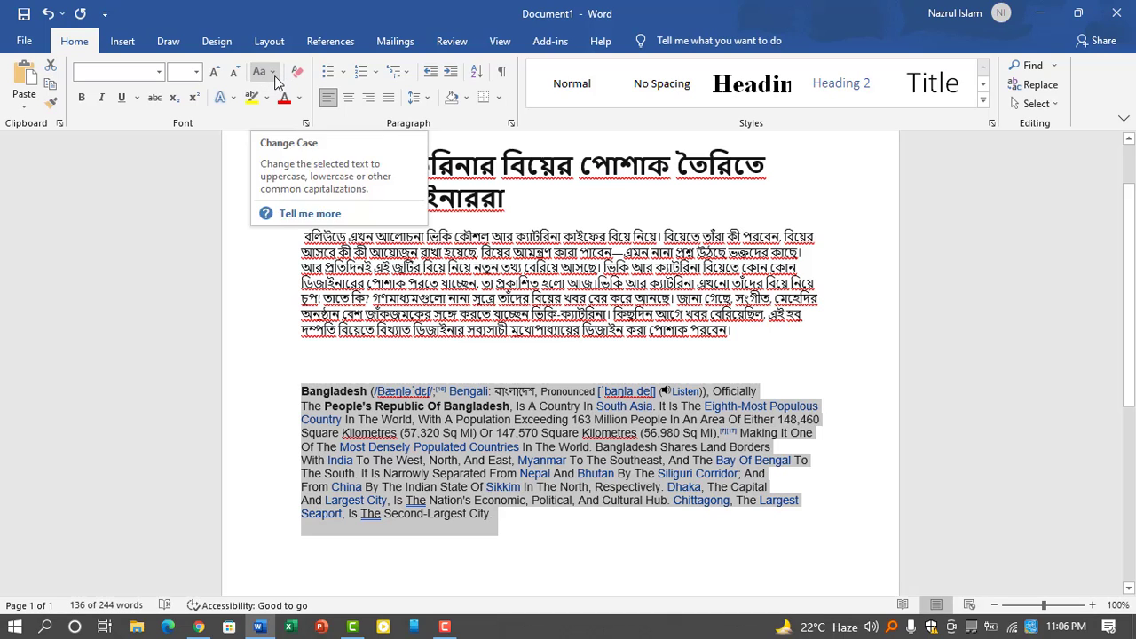
left_click(274, 75)
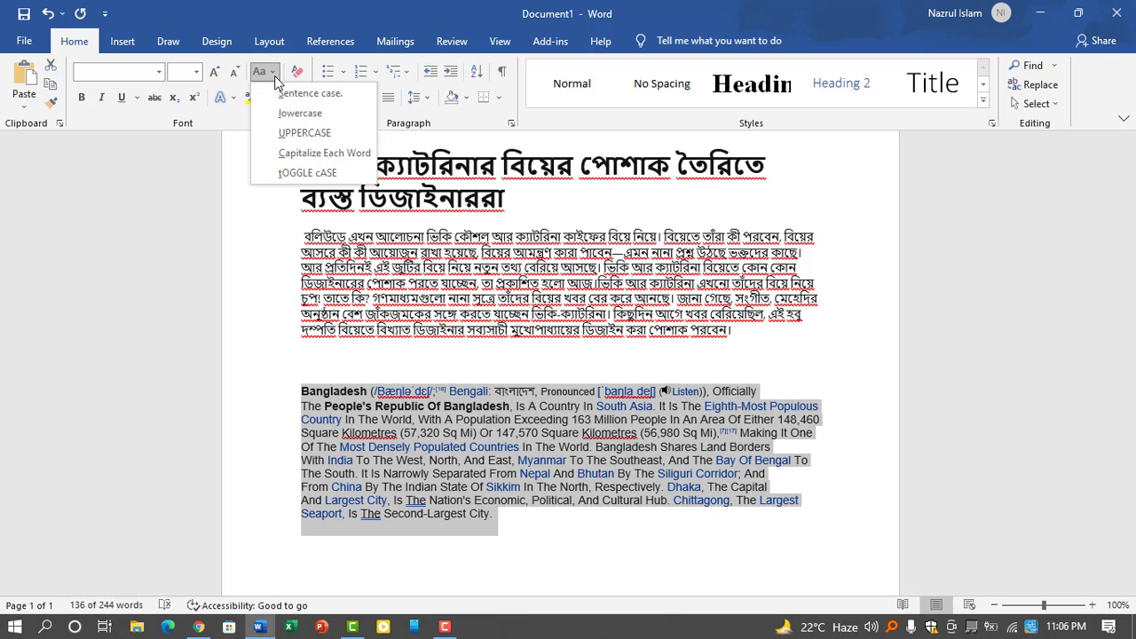
left_click(306, 173)
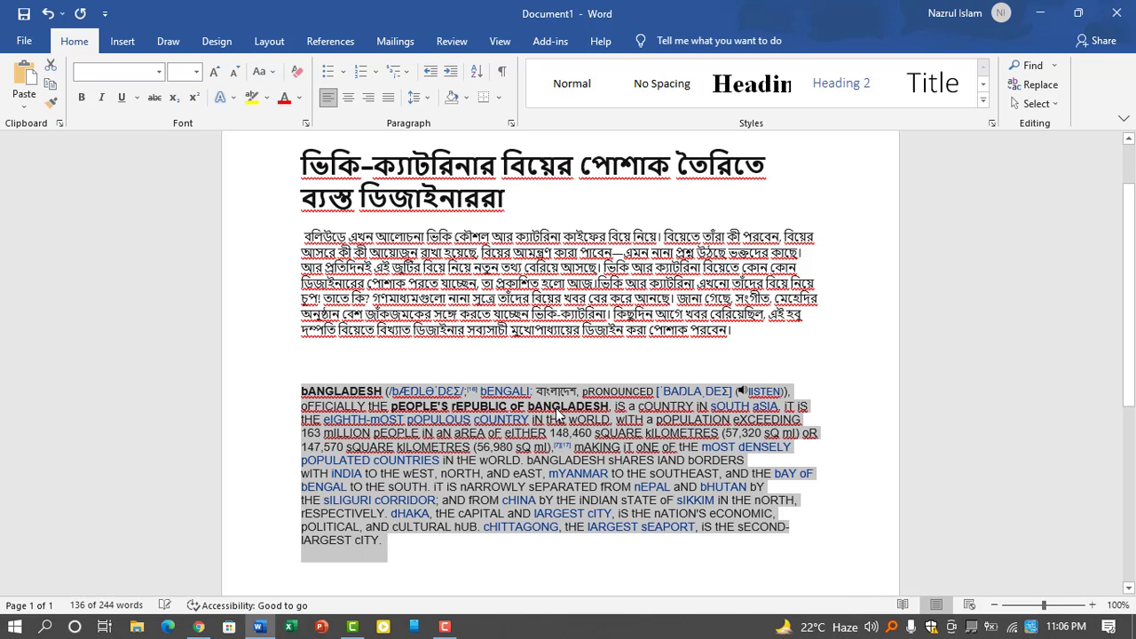
left_click(270, 78)
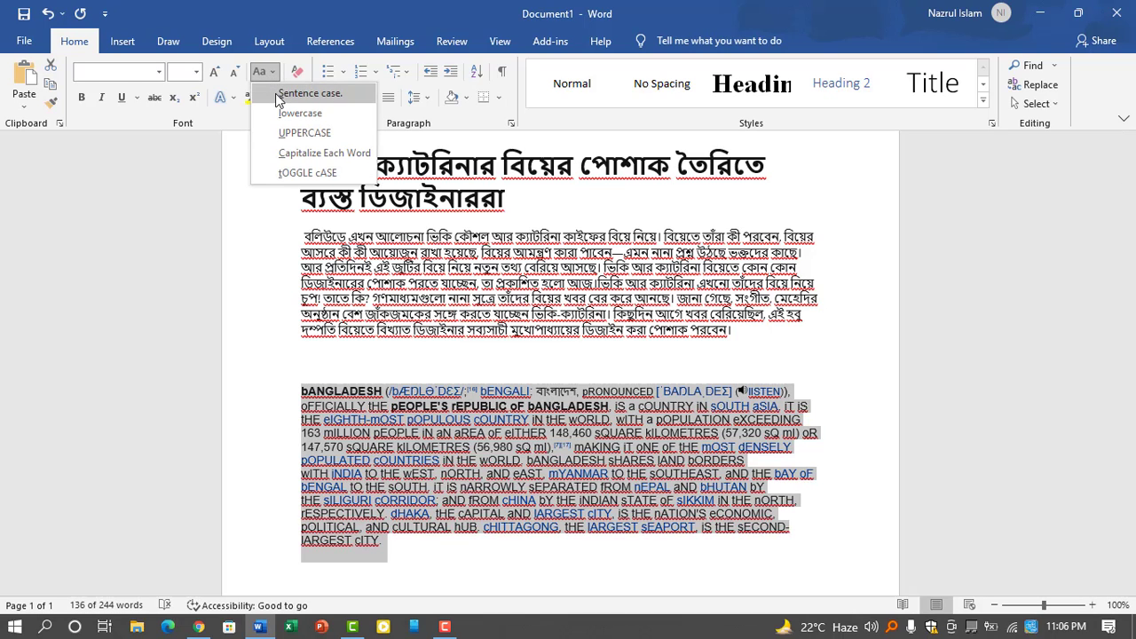
left_click(277, 94)
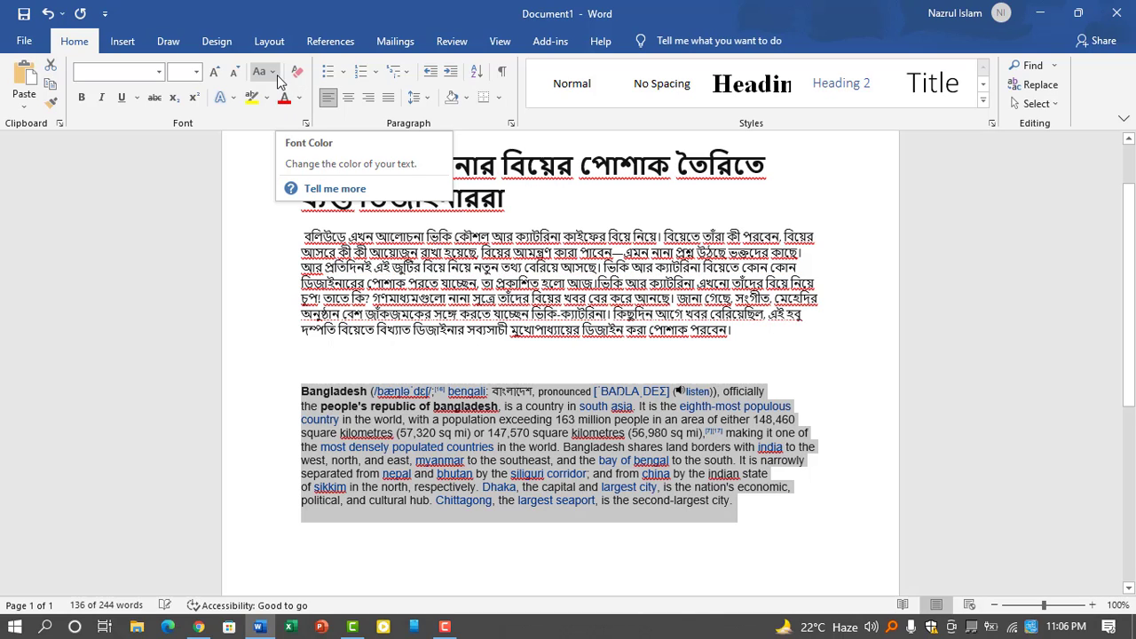
Colour the Bangladesh paragraph red, then set it to Automatic black so link words match
left_click(267, 103)
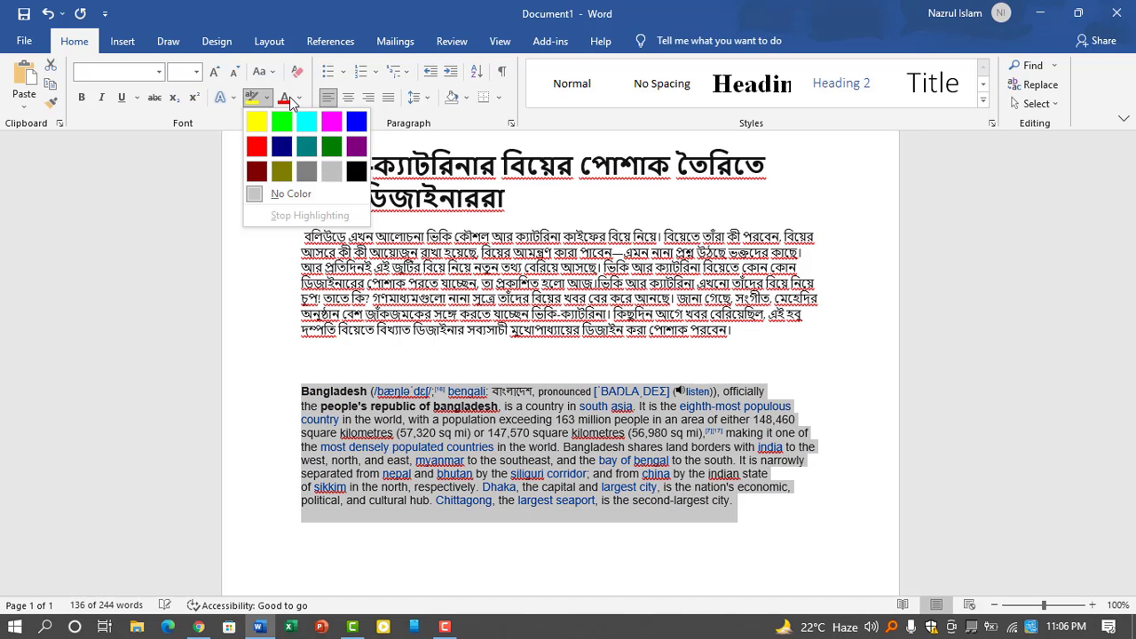
left_click(300, 98)
left_click(300, 98)
left_click(266, 99)
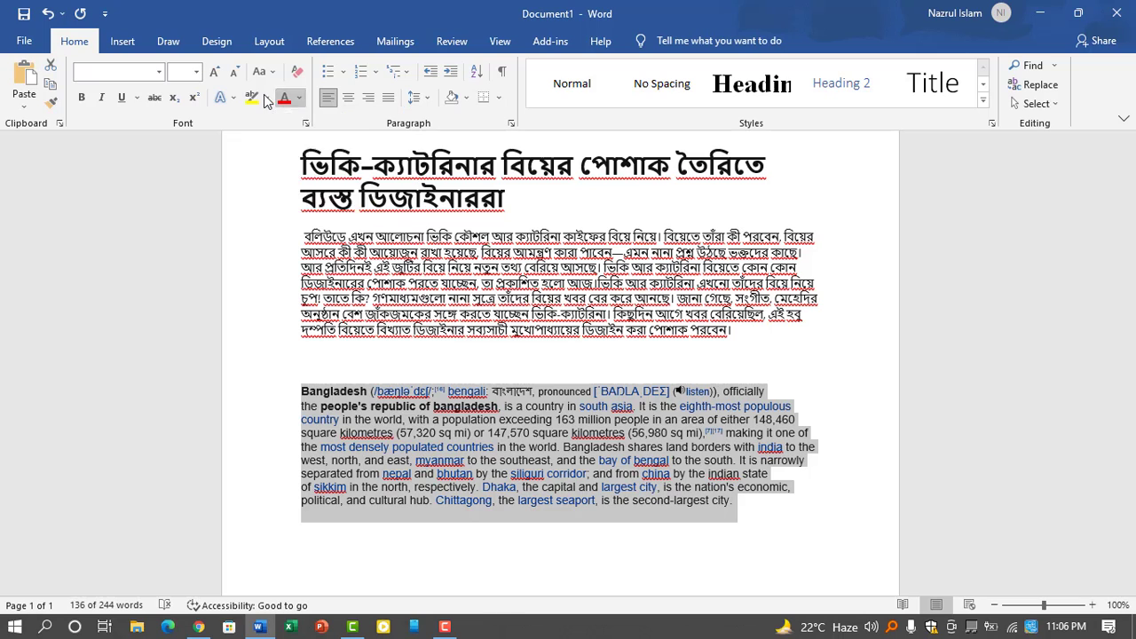
left_click(267, 100)
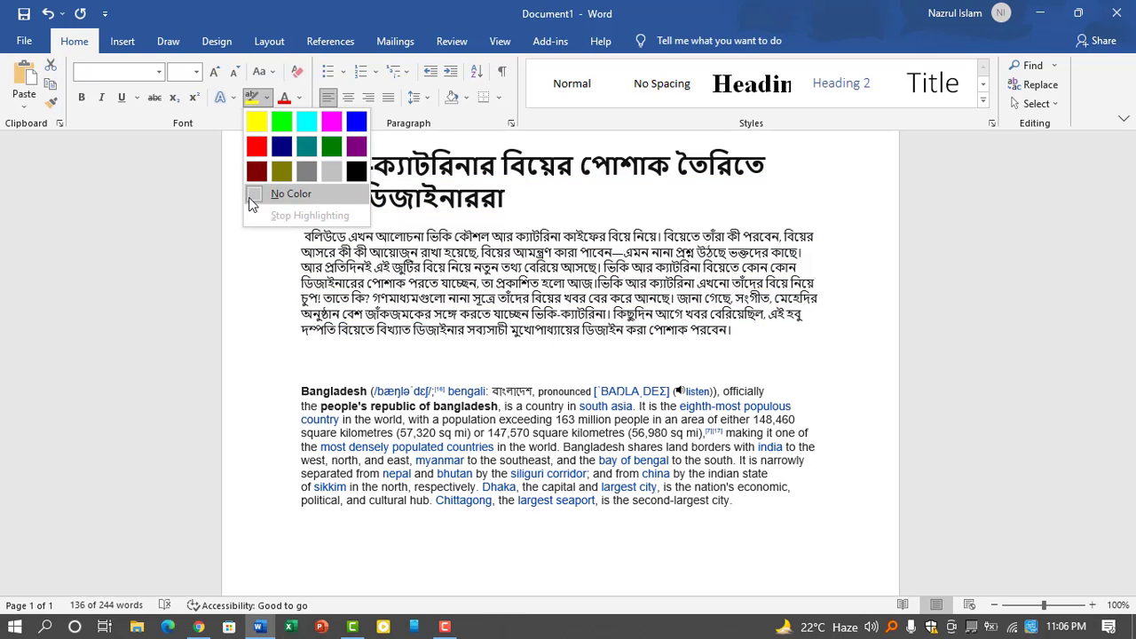
left_click(225, 119)
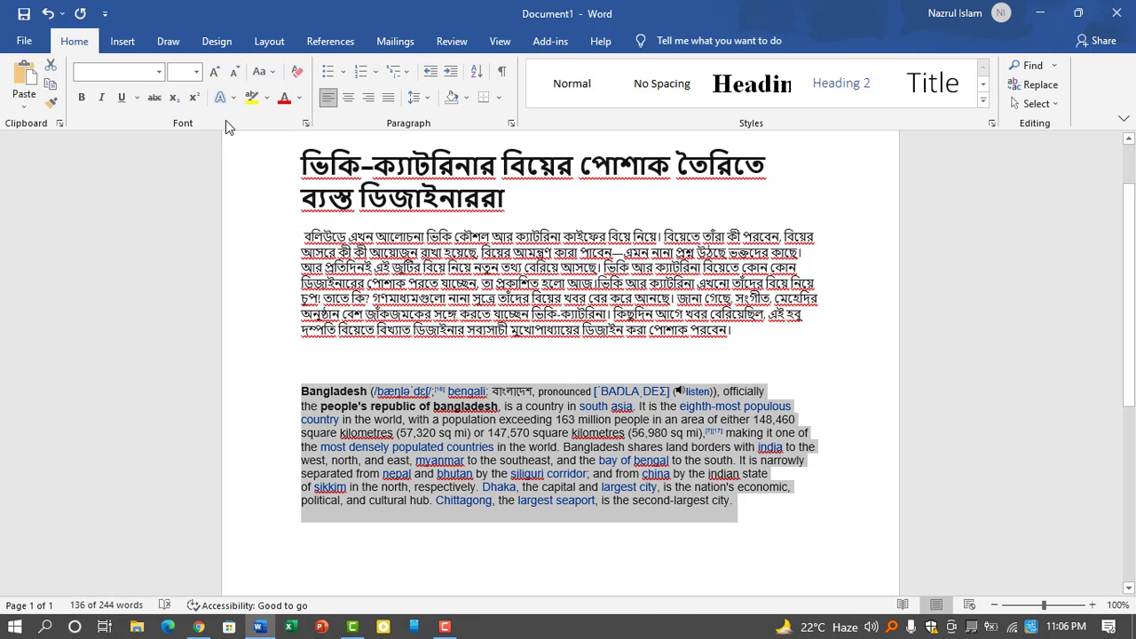
left_click(299, 98)
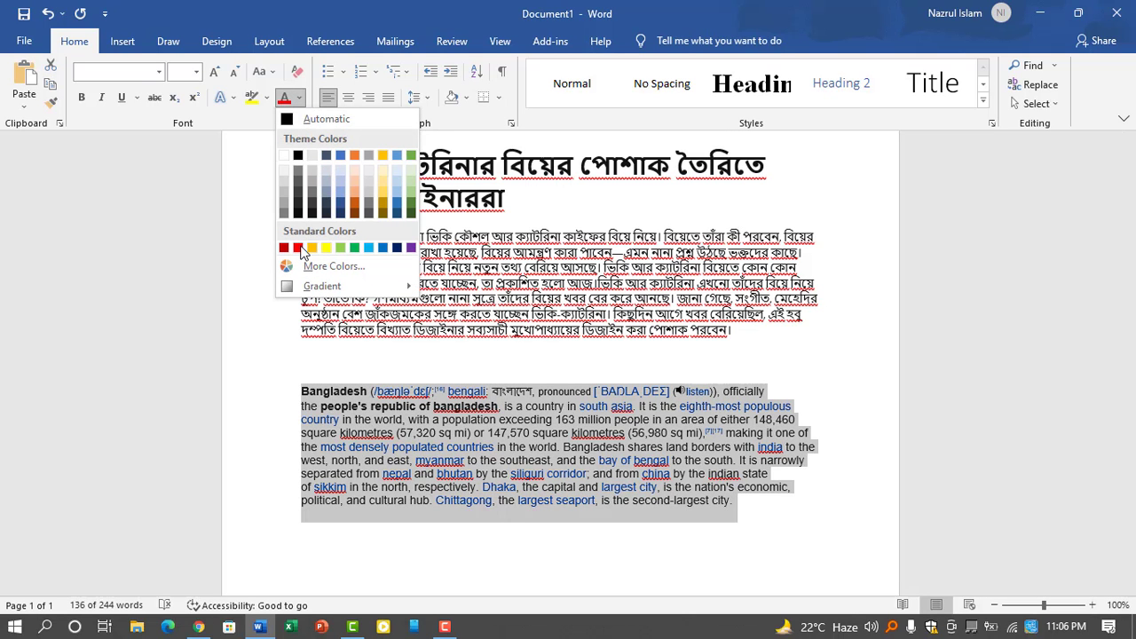
left_click(298, 248)
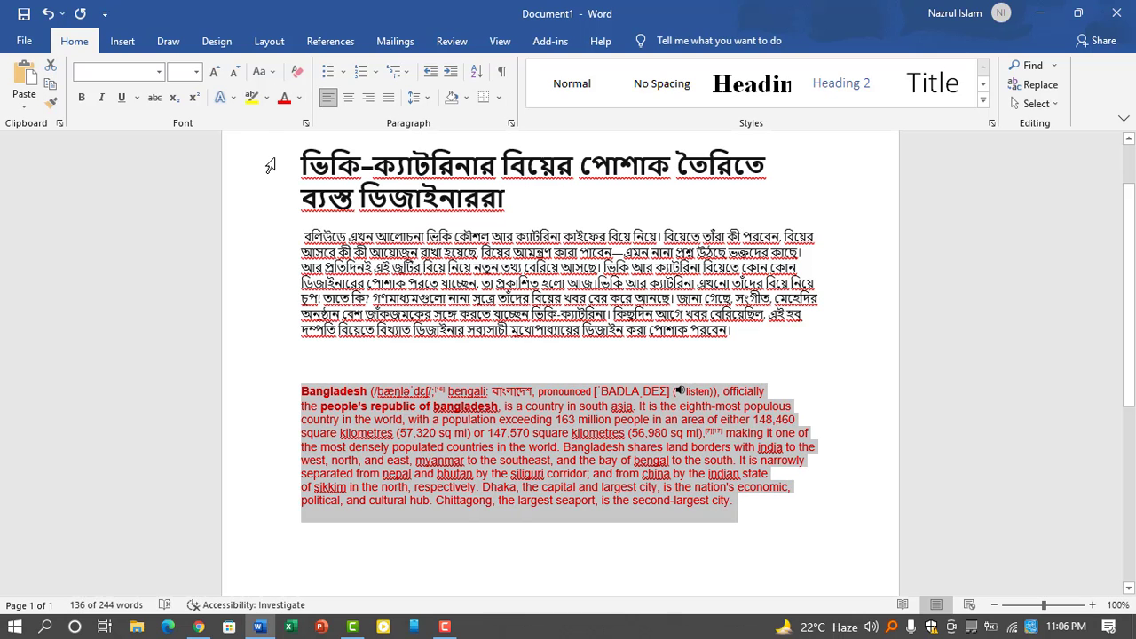
left_click(299, 97)
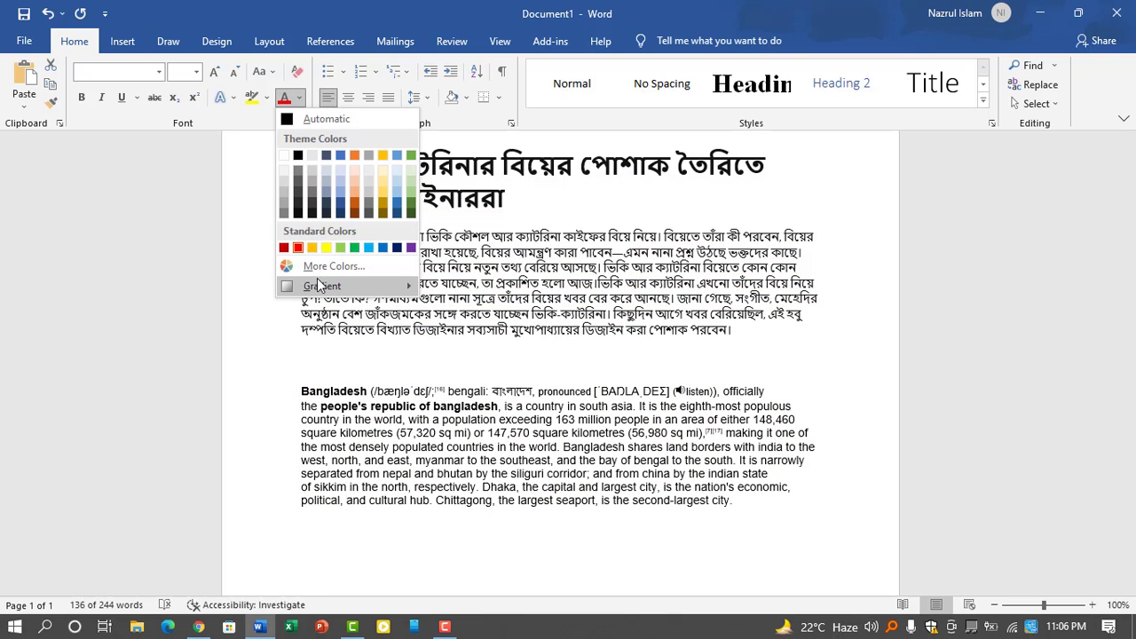
left_click(298, 214)
left_click(473, 421)
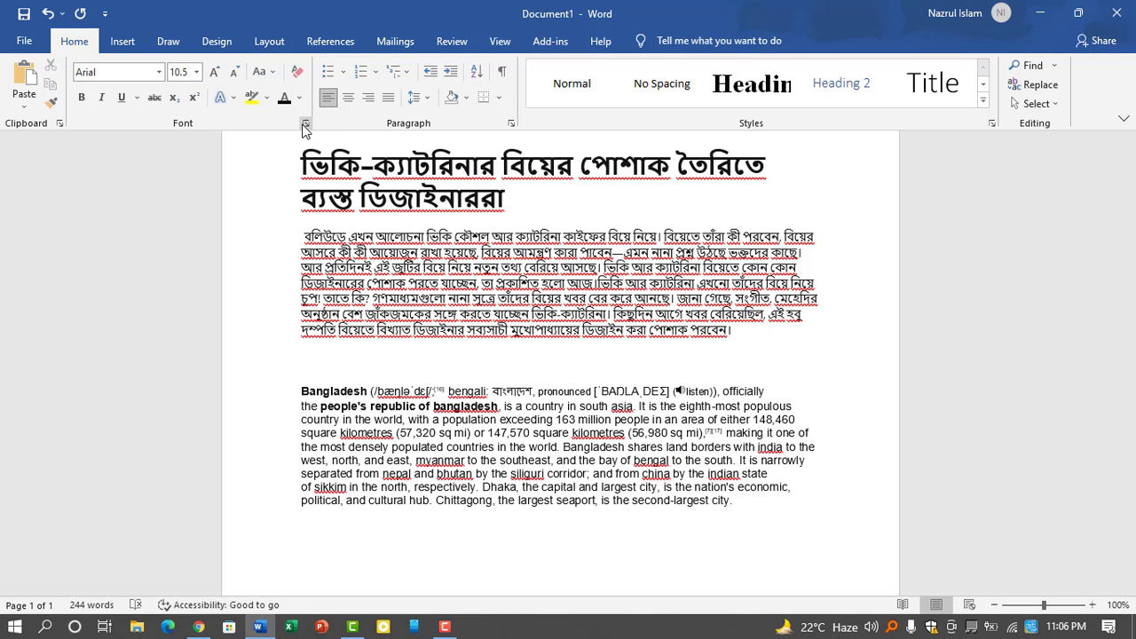
Check the Font dialog's underline styles, cancel without changes, and select the paragraph's first line
left_click(304, 125)
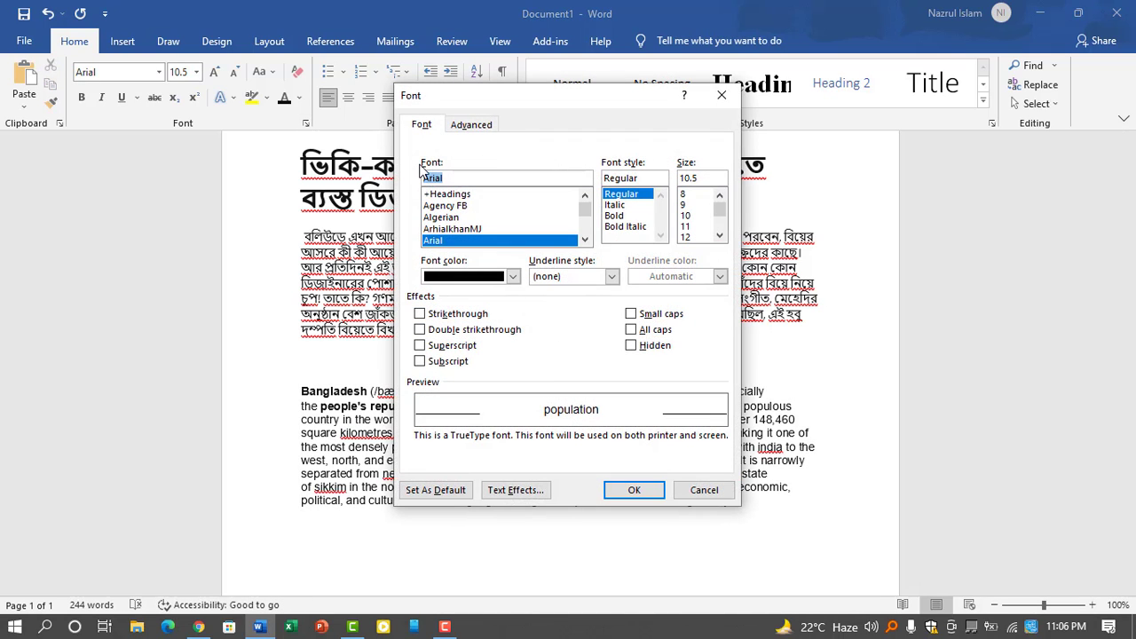
left_click_drag(467, 96, 725, 127)
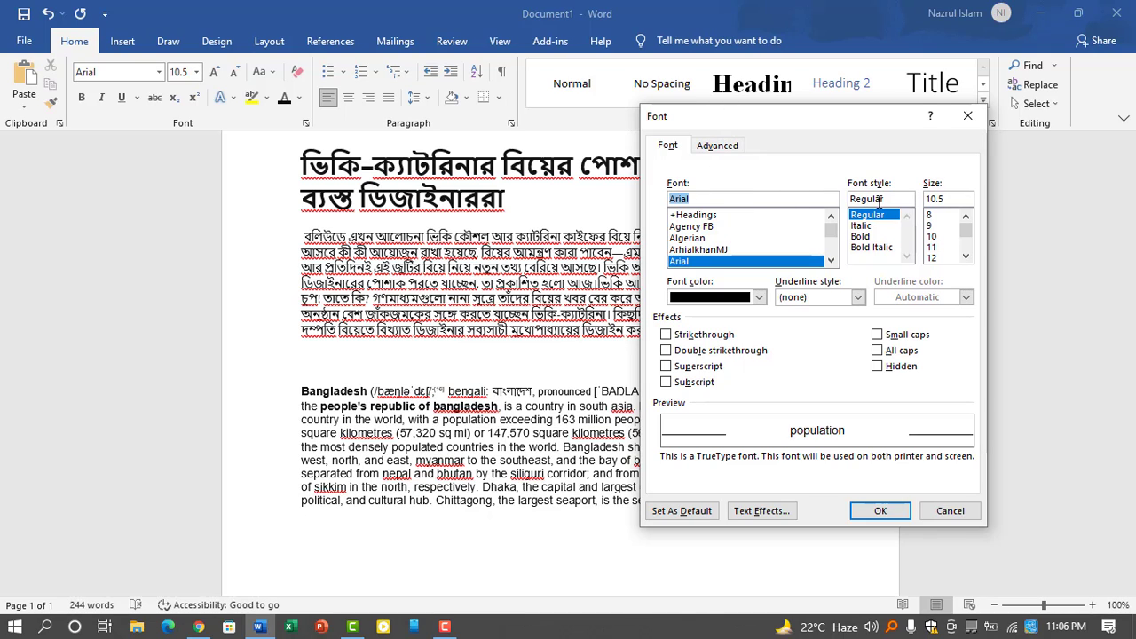
left_click(858, 298)
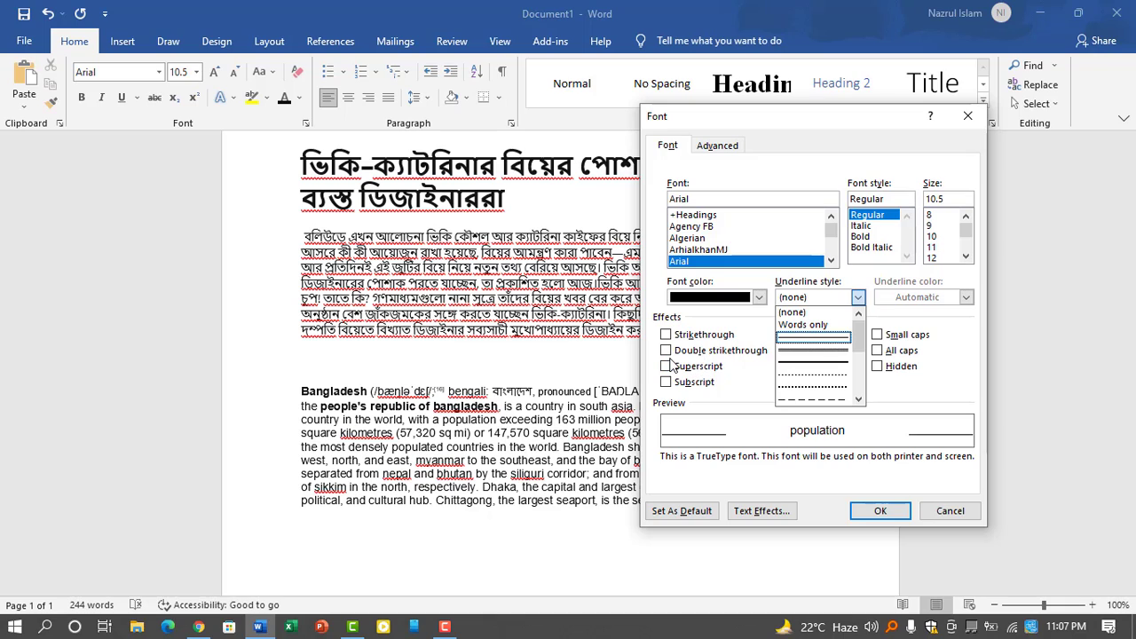
left_click(914, 133)
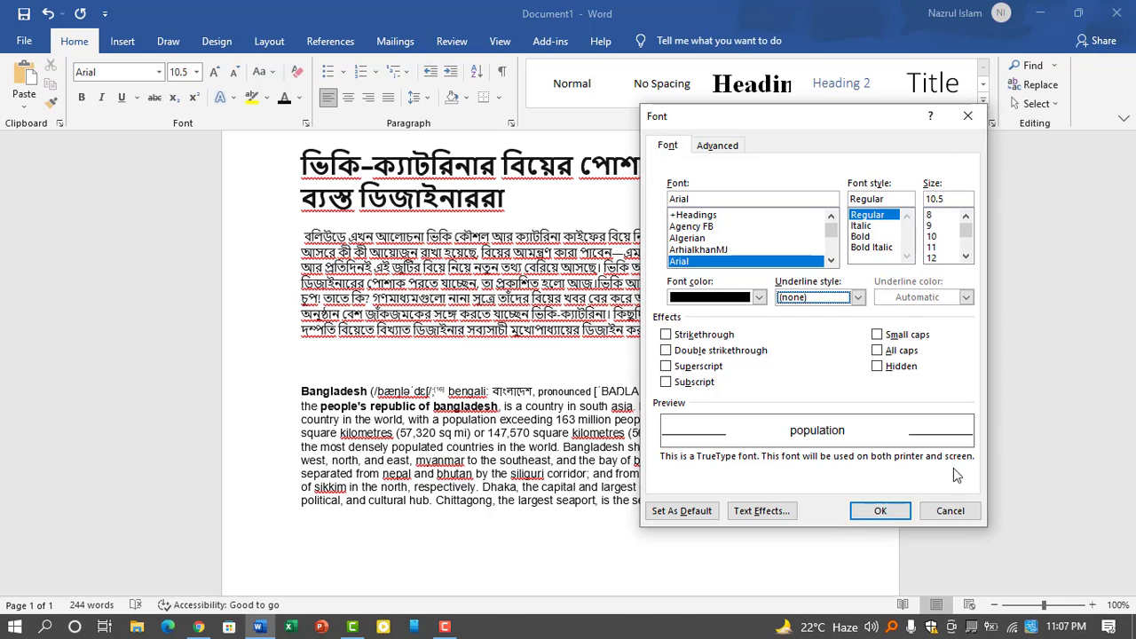
left_click(951, 513)
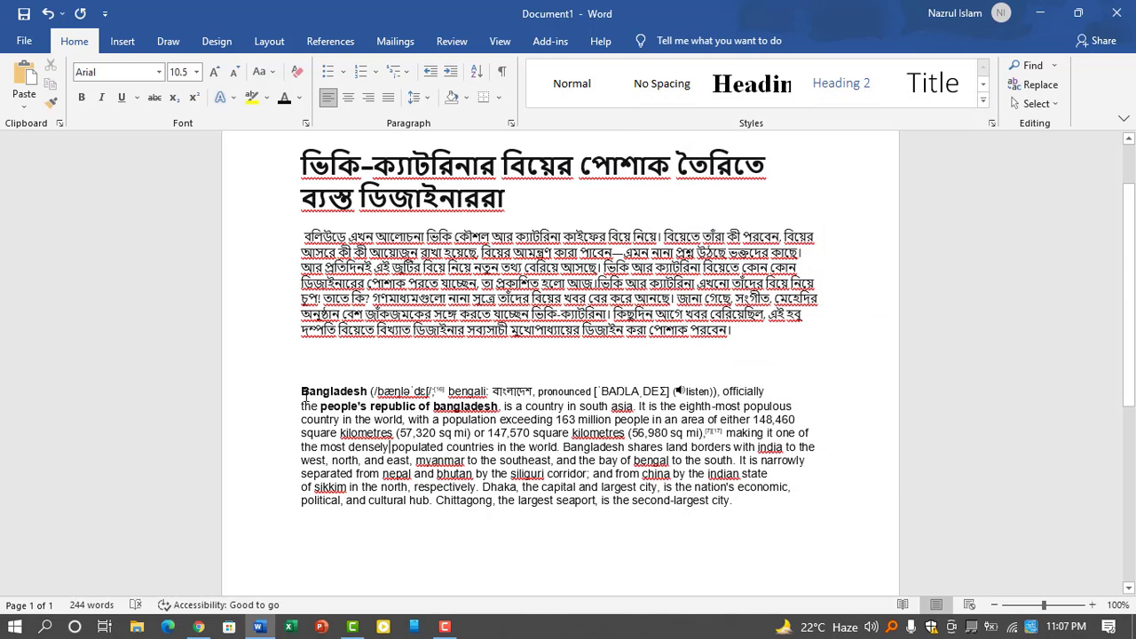
mouse_move(352, 385)
left_mouse_down()
mouse_move(590, 385)
mouse_move(553, 399)
left_mouse_up()
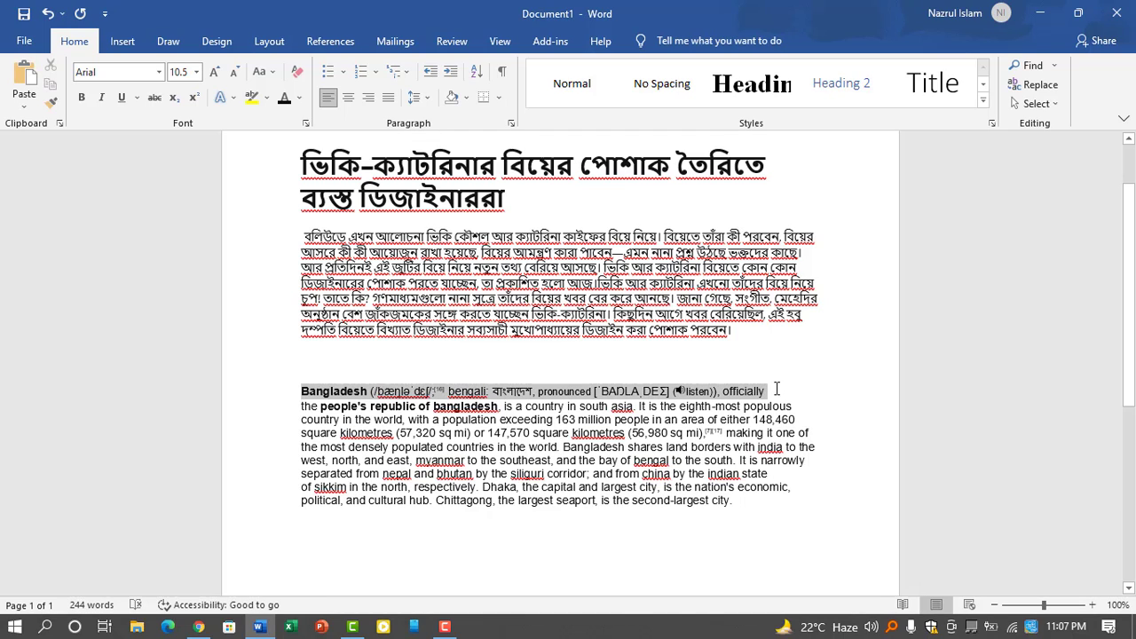
left_click_drag(553, 399, 765, 393)
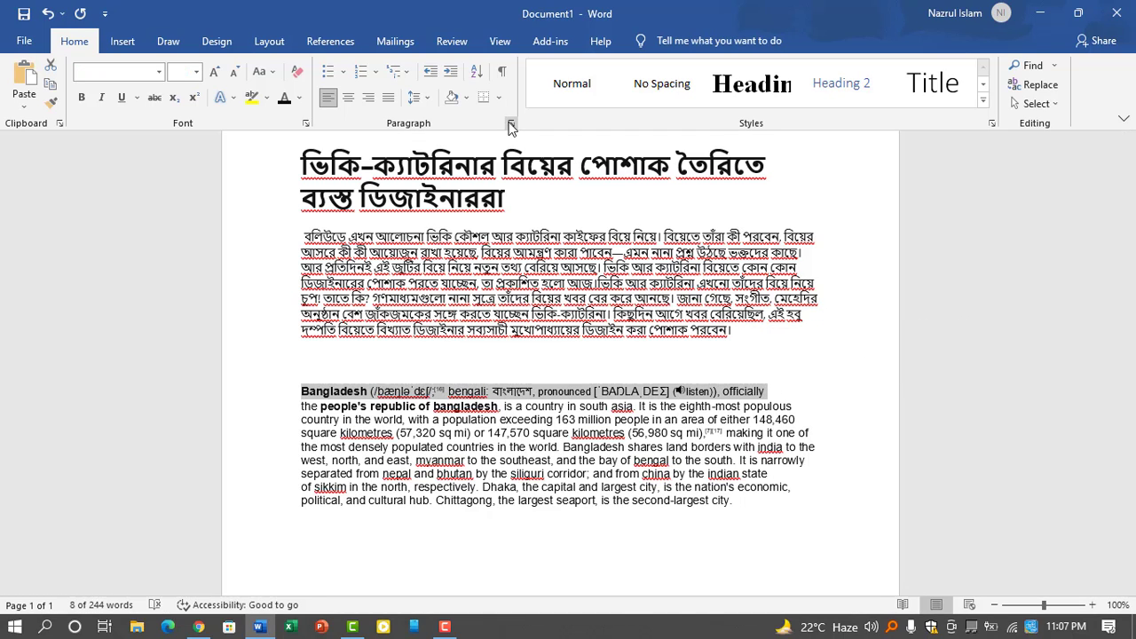
left_click(305, 123)
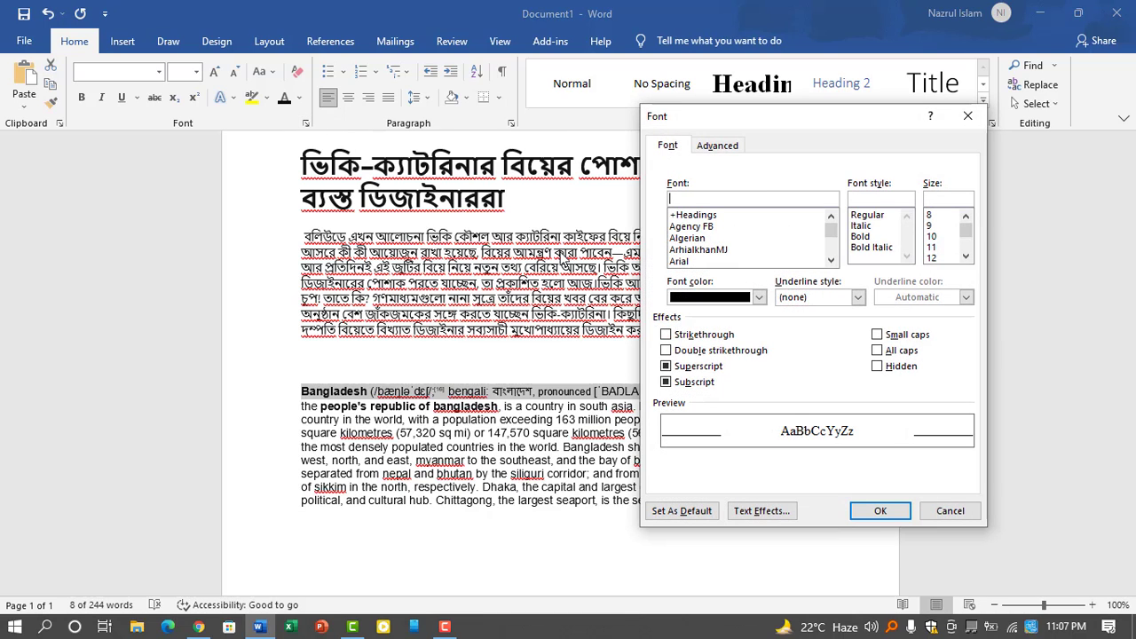
left_click(666, 335)
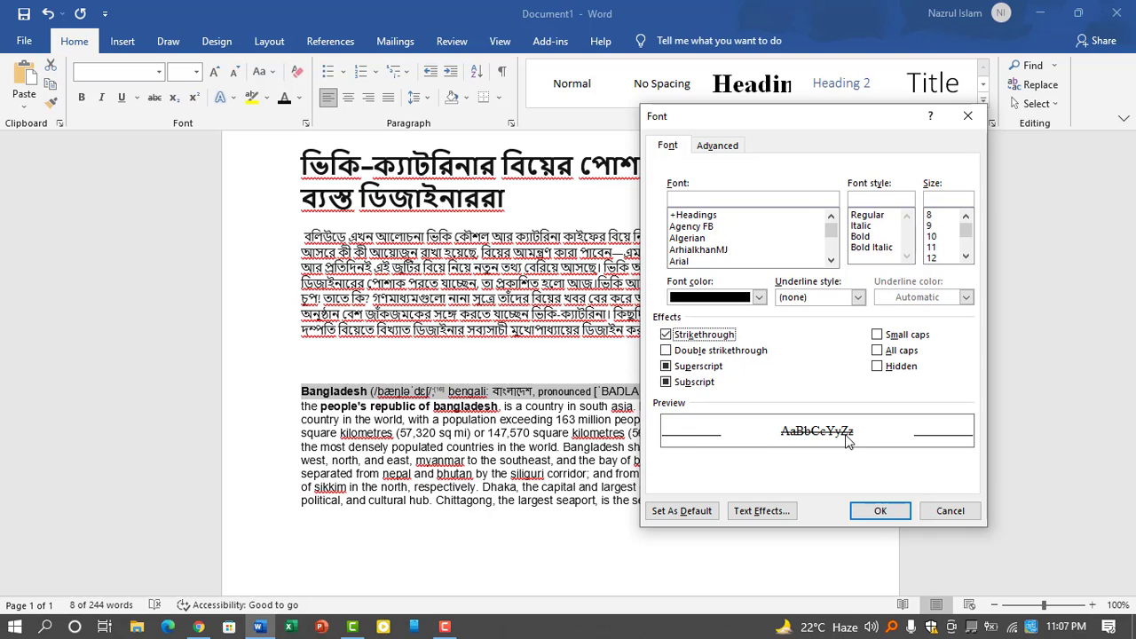
left_click(667, 351)
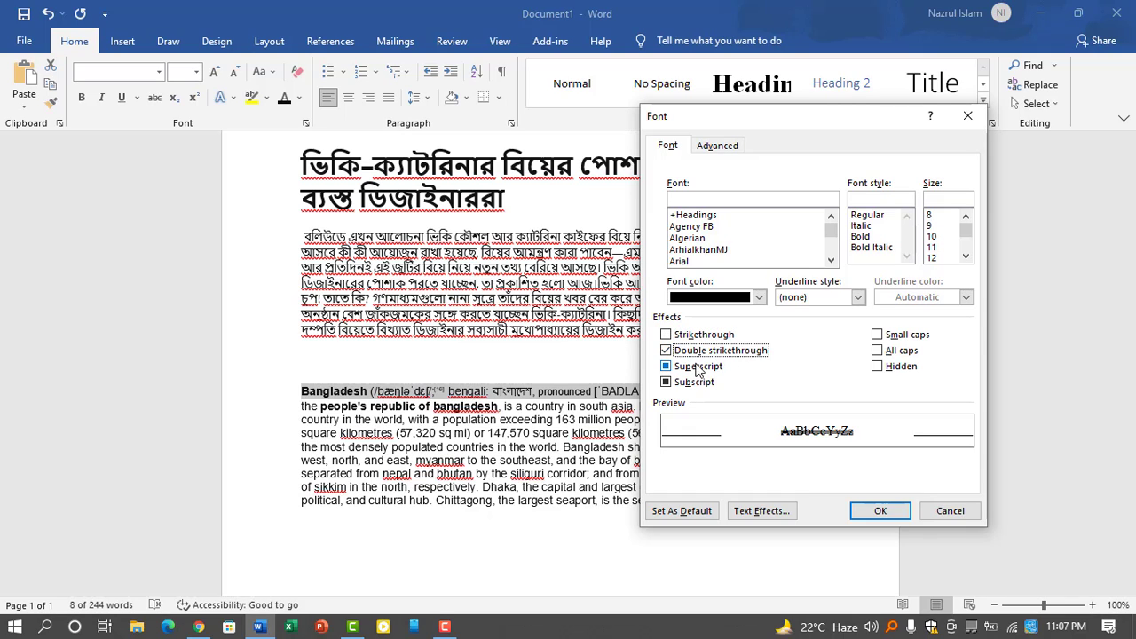
left_click(667, 350)
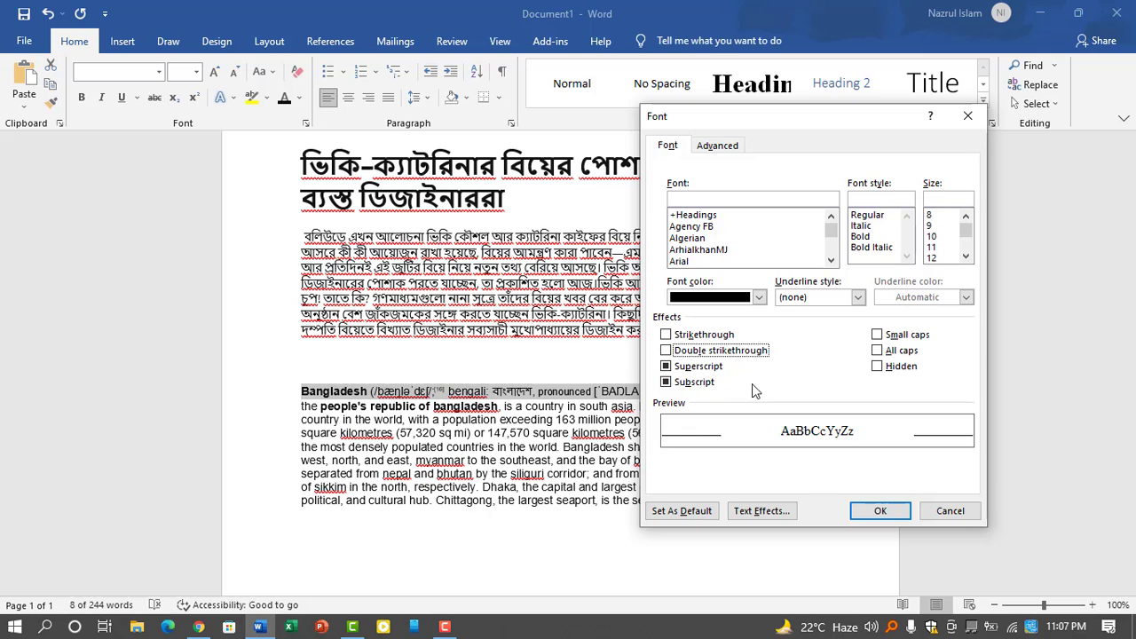
left_click(877, 335)
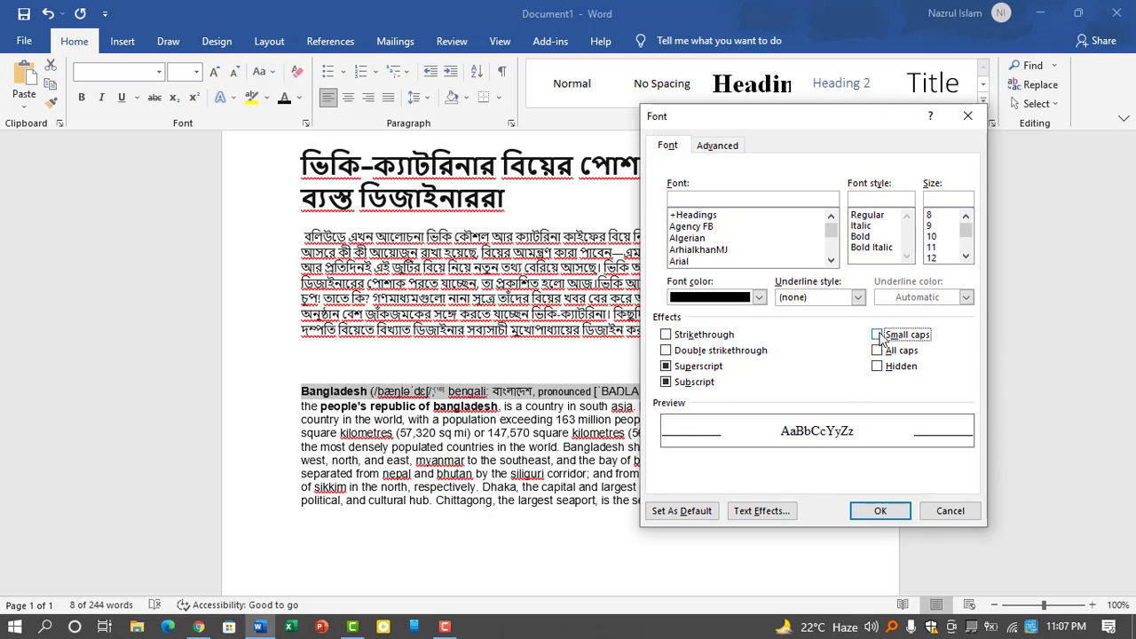
left_click(879, 337)
left_click(877, 351)
left_click(876, 354)
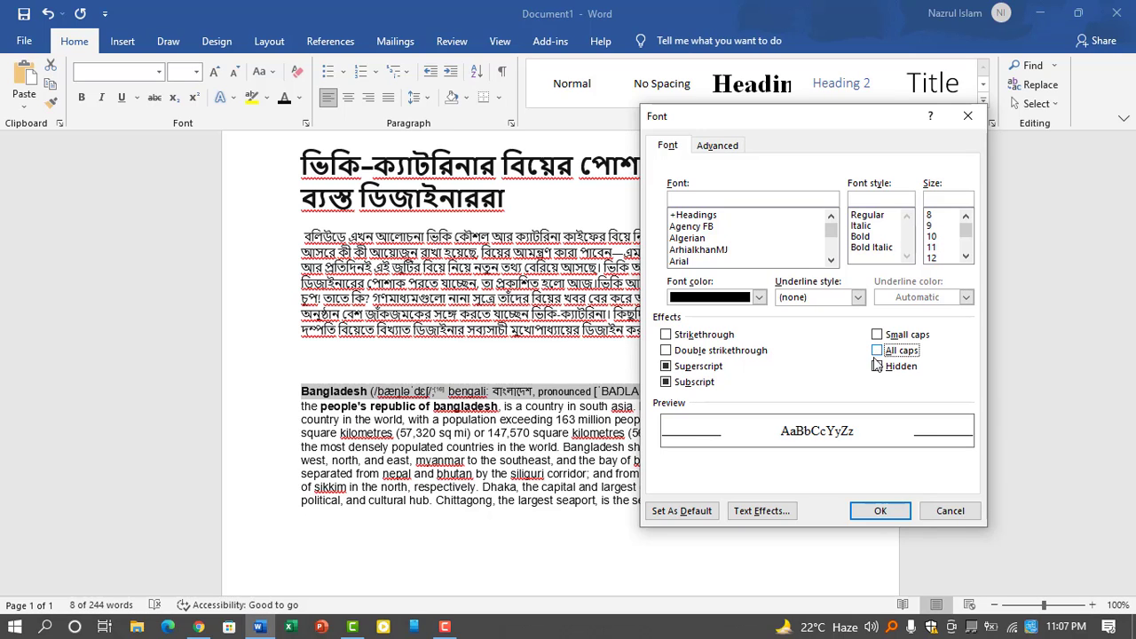
left_click(875, 366)
left_click(857, 298)
left_click(857, 302)
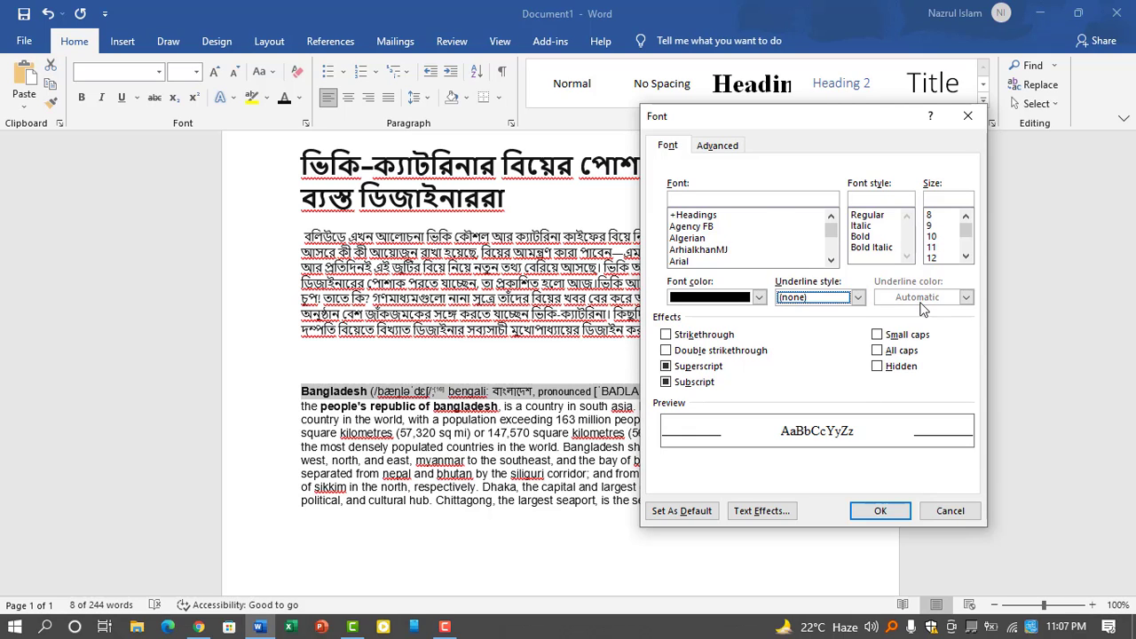
left_click(727, 148)
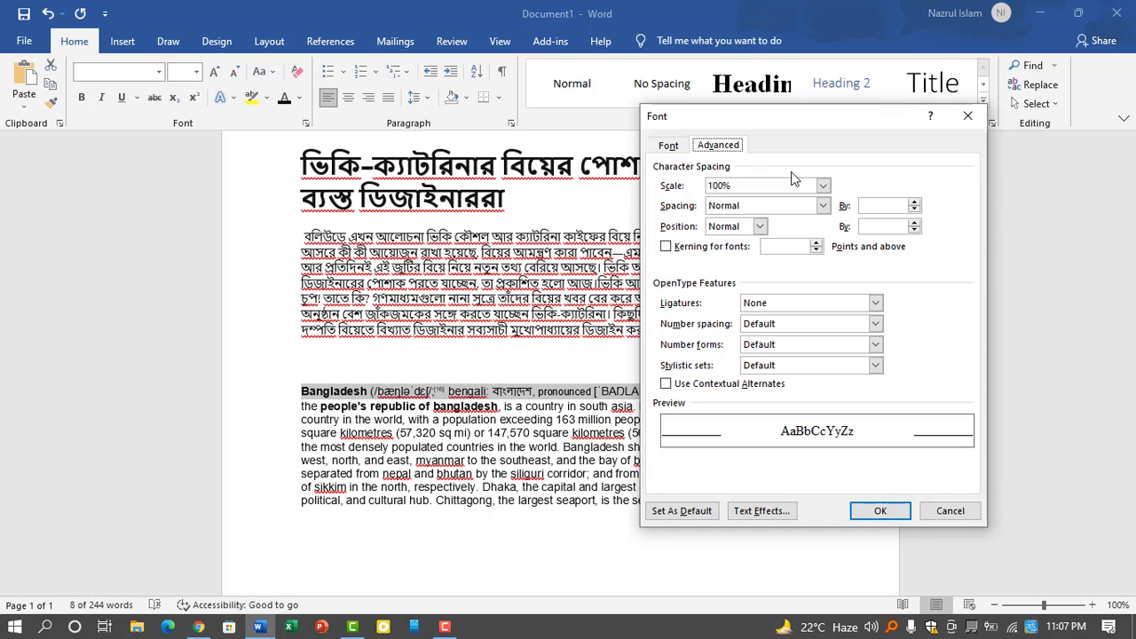
left_click(967, 115)
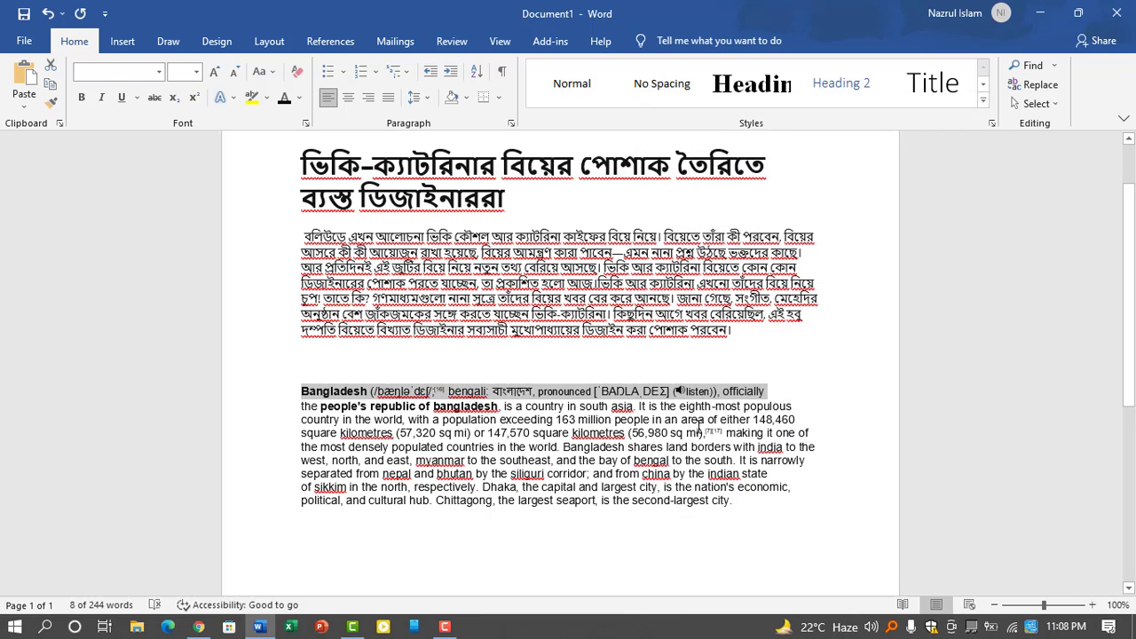
key("Up")
Type 'A quick brown fox jump over the lazy dogs' below 'city.' and enlarge it to 25.5 pt
left_click(750, 501)
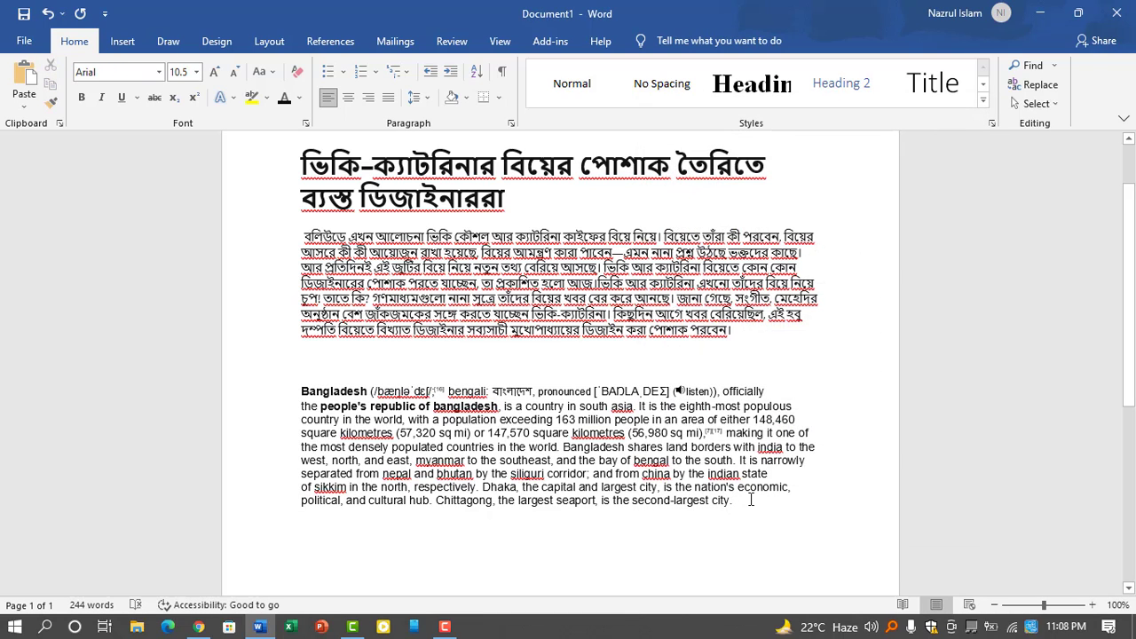
key("Return")
key("Return")
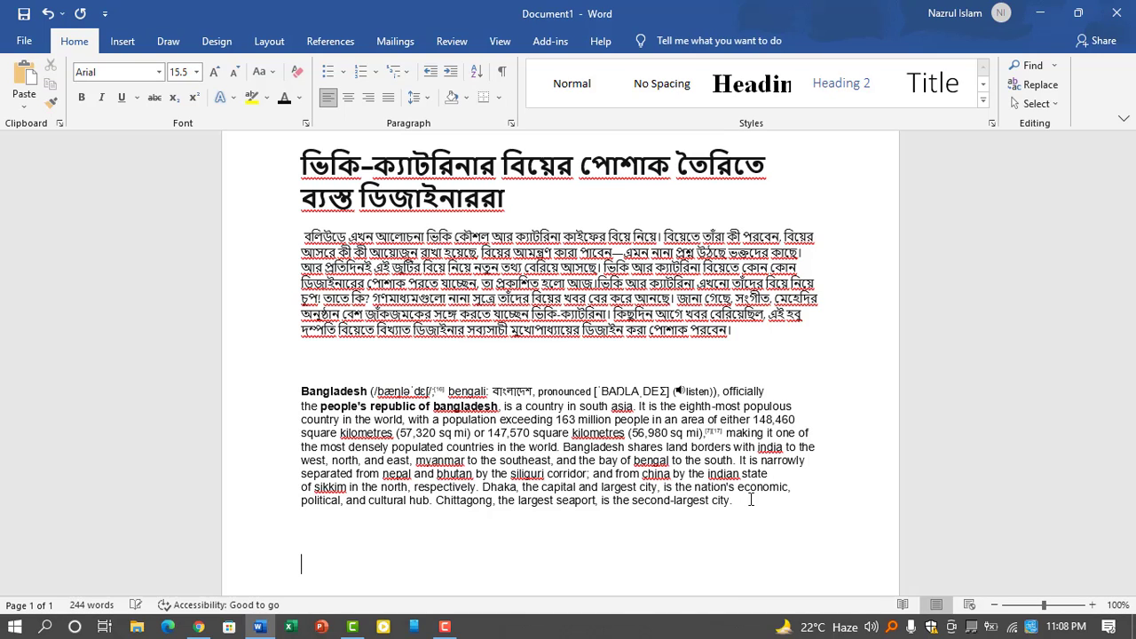
type("a q")
type("u")
type("browfox")
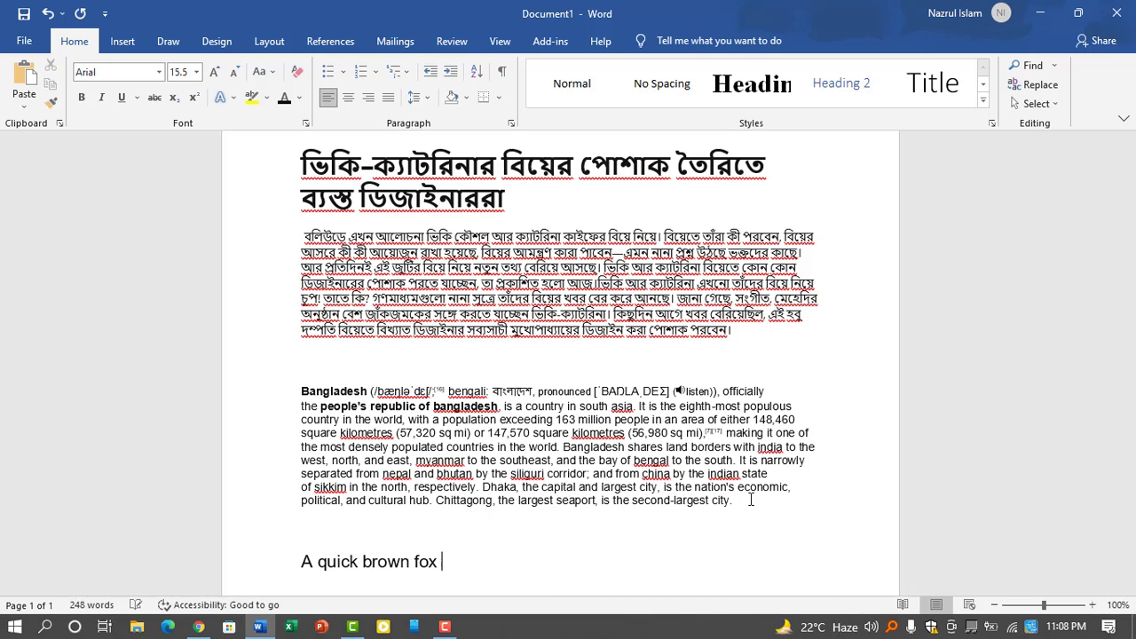
type("mp over")
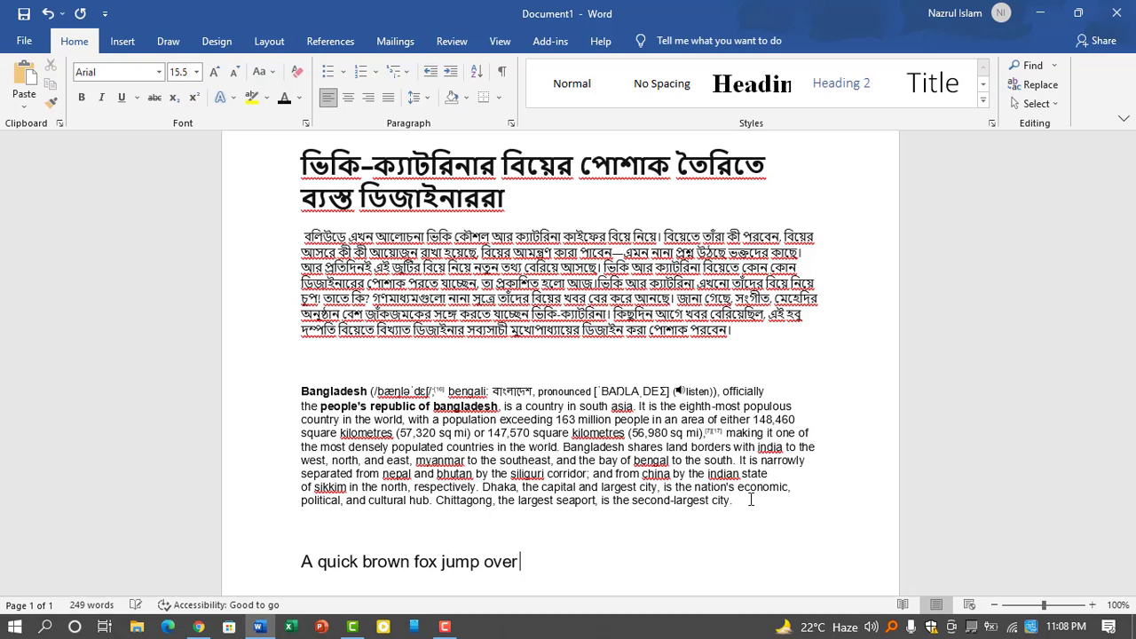
type(" the")
type(" lazy dogs")
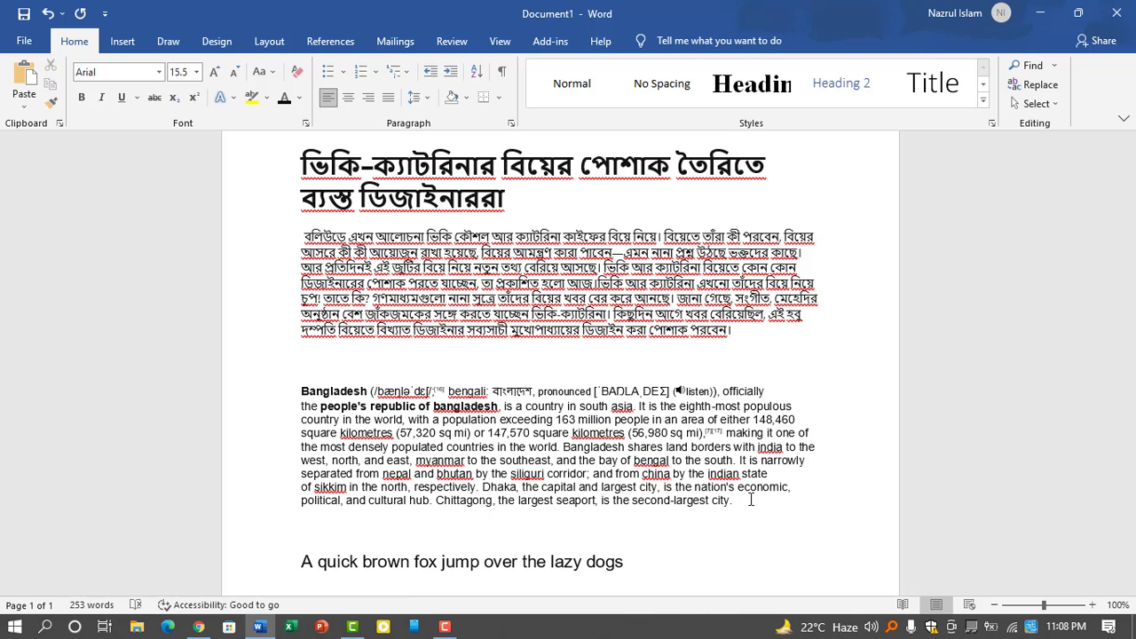
key("shift+Left")
key("shift+Left")
key("shift+Left")
key("shift+Left")
key("shift+Left")
key("shift+Left")
key("shift+Left")
key("shift+Left")
key("shift+Left")
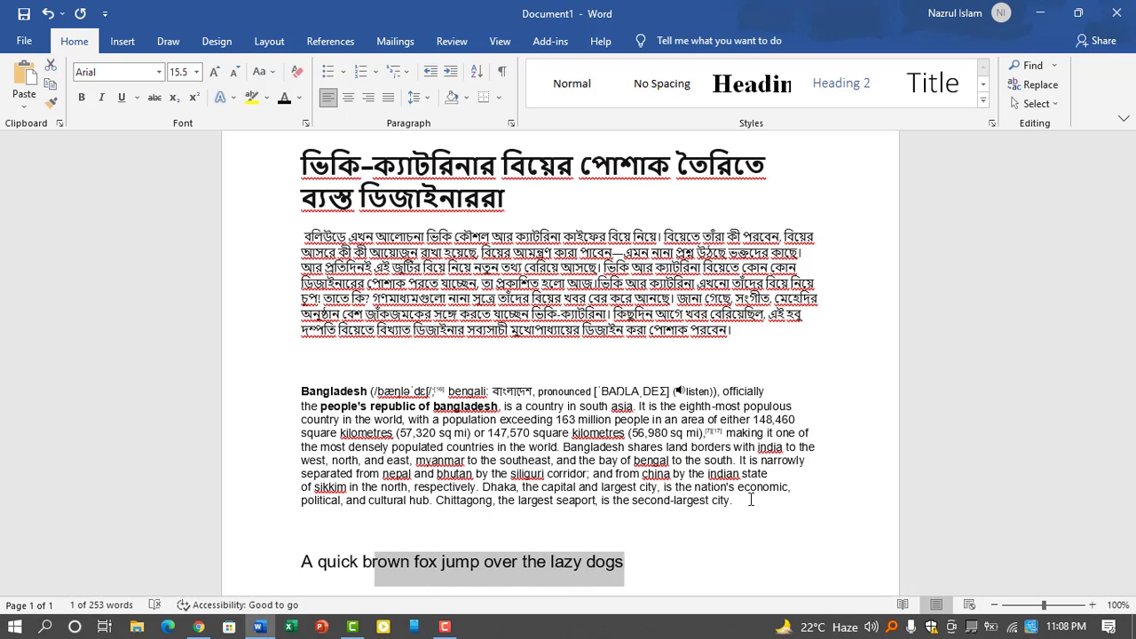
key("shift+Left")
key("shift+Left")
key("shift+Left")
key("shift+Left")
key("shift+Left")
key("shift+Left")
key("ctrl+c")
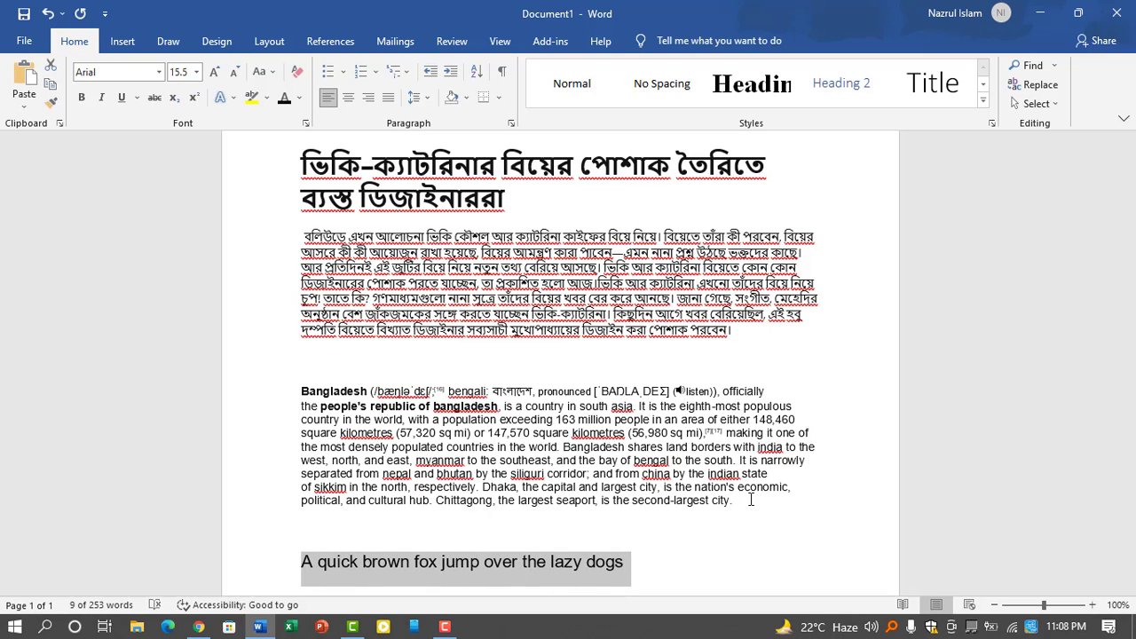
key("ctrl+bracketright")
key("ctrl+bracketright")
key("ctrl+bracketright")
key("ctrl+bracketright")
key("ctrl+bracketright")
key("ctrl+bracketright")
key("ctrl+bracketright")
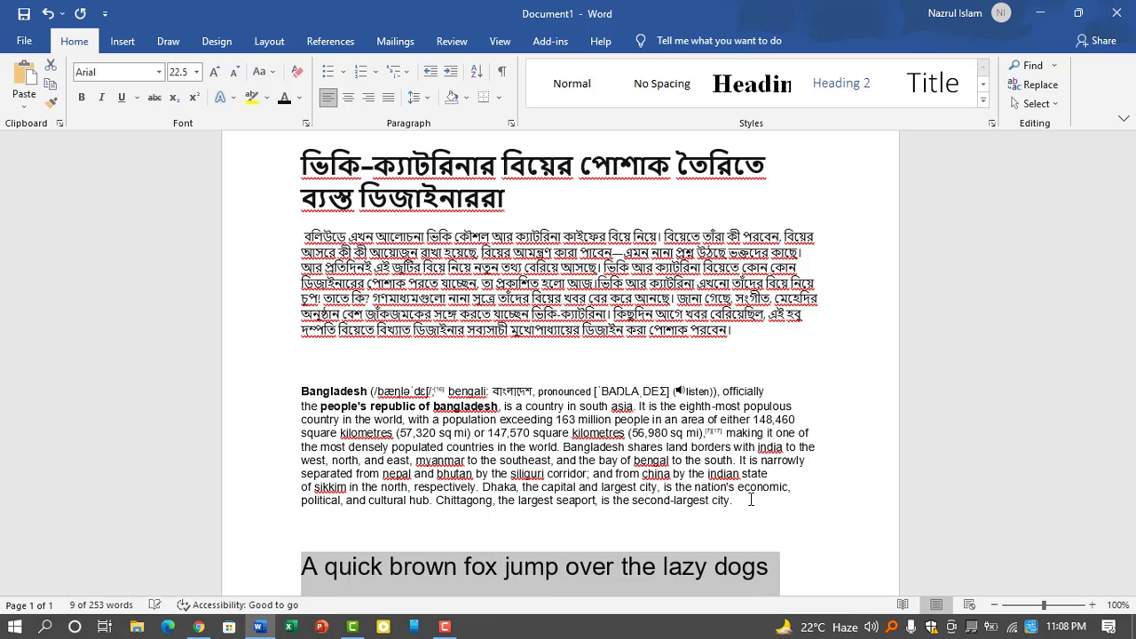
key("ctrl+bracketright")
key("ctrl+bracketright")
key("ctrl+bracketleft")
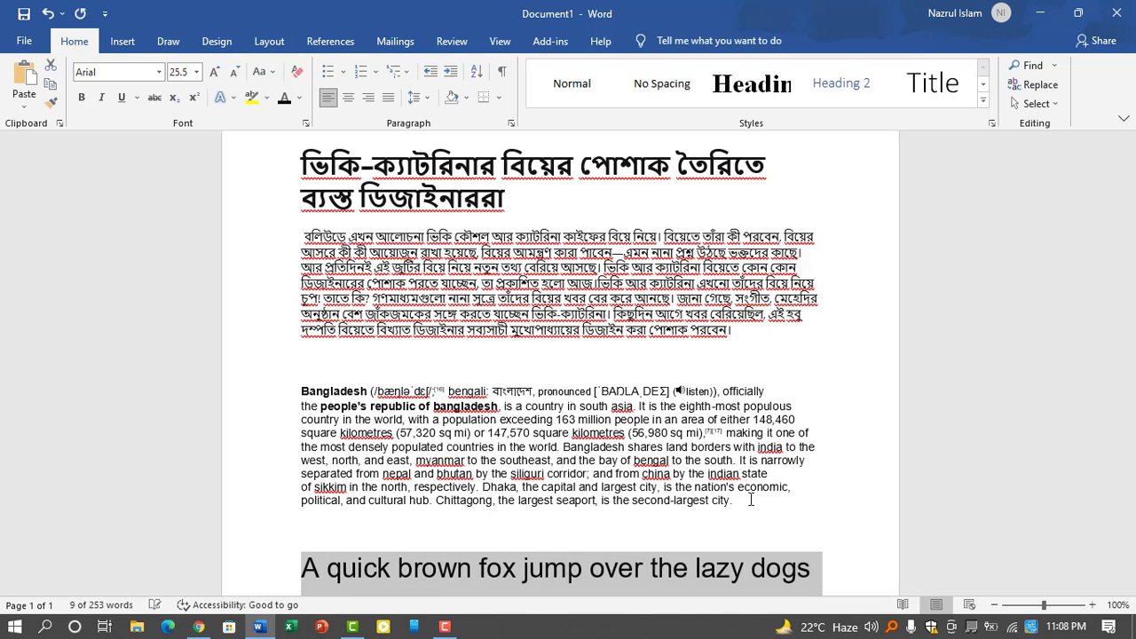
key("ctrl+bracketright")
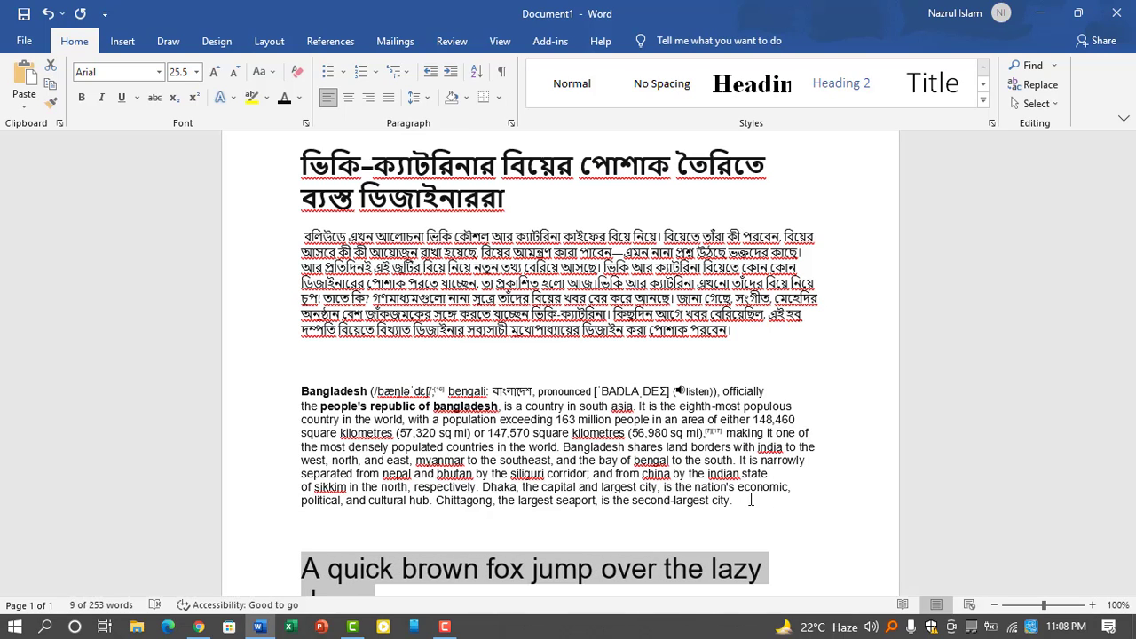
scroll(750, 500, "down", 2)
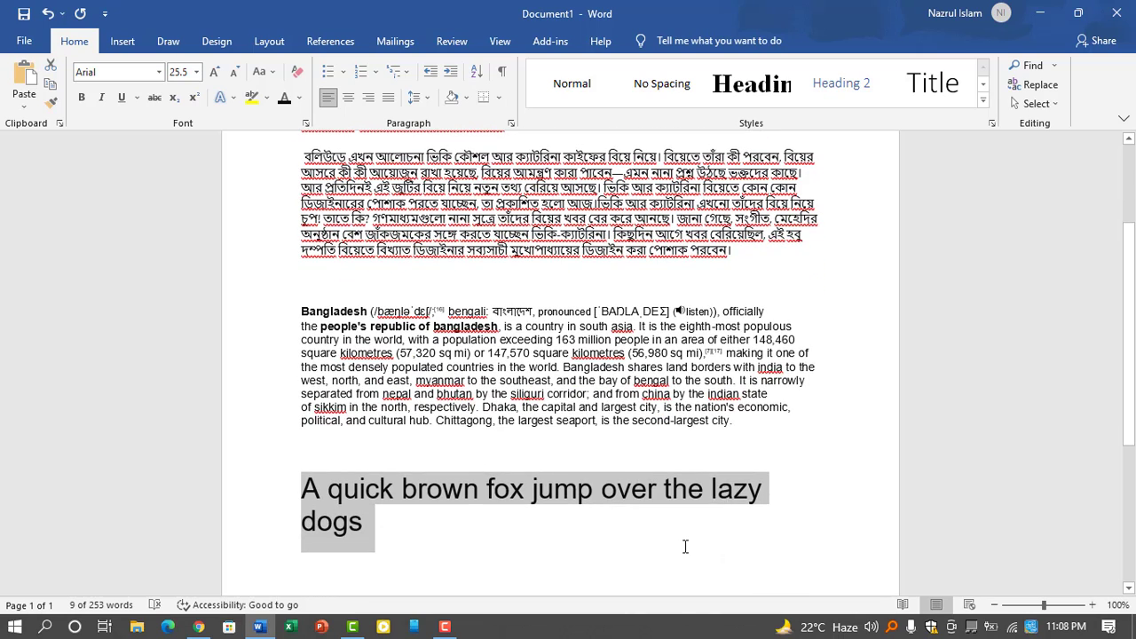
Copy the fox sentence and paste two copies on new lines below it
left_click(685, 547)
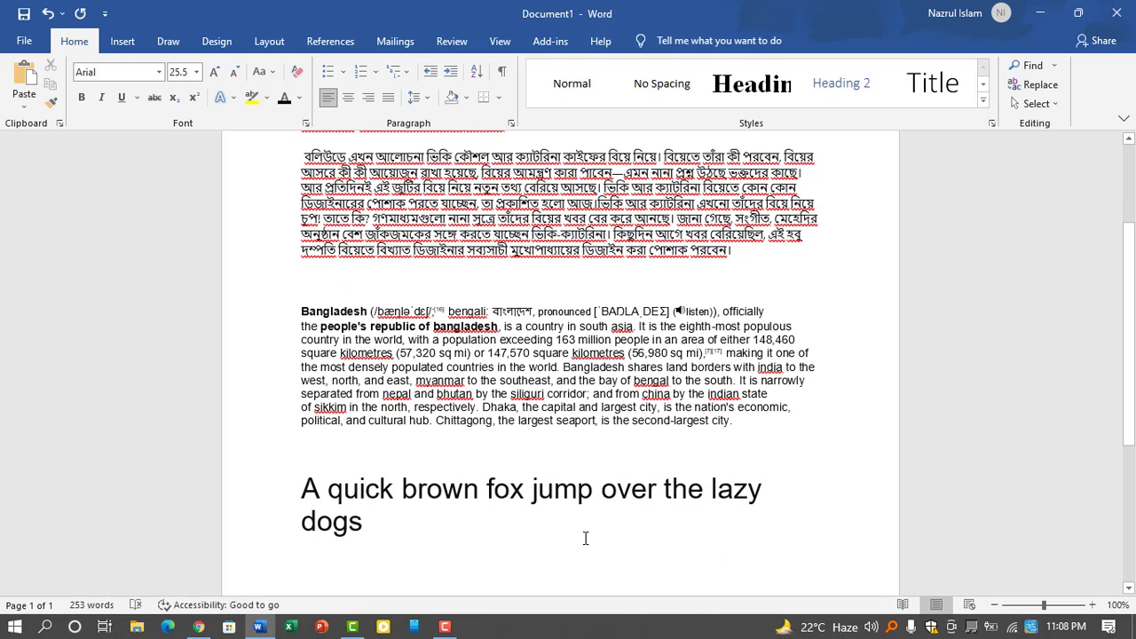
left_click_drag(282, 523, 275, 494)
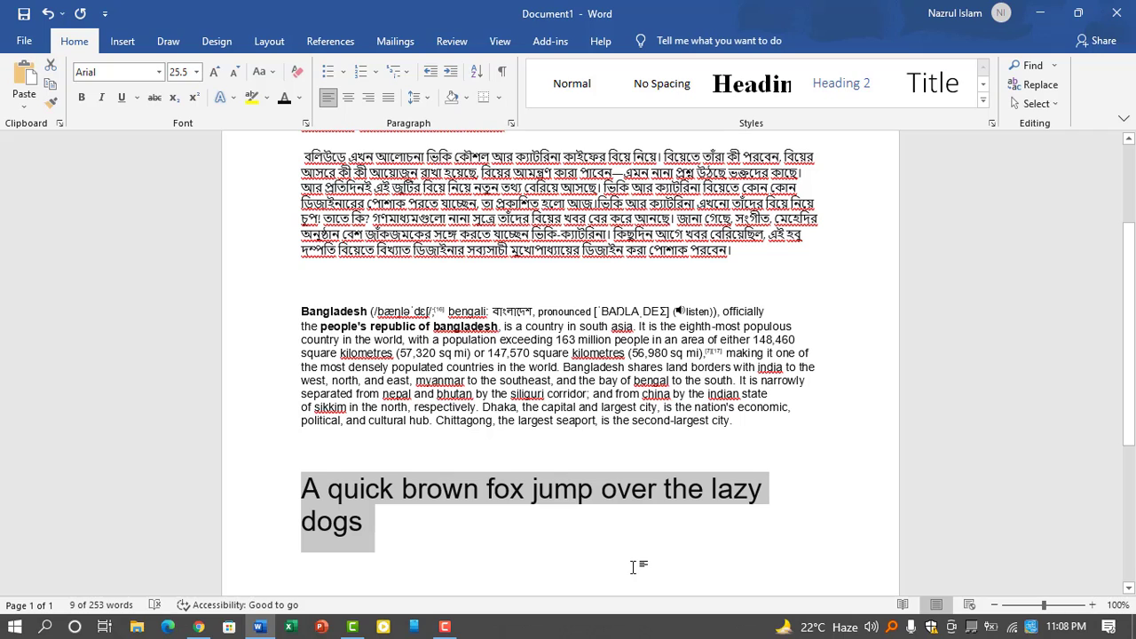
left_click(384, 534)
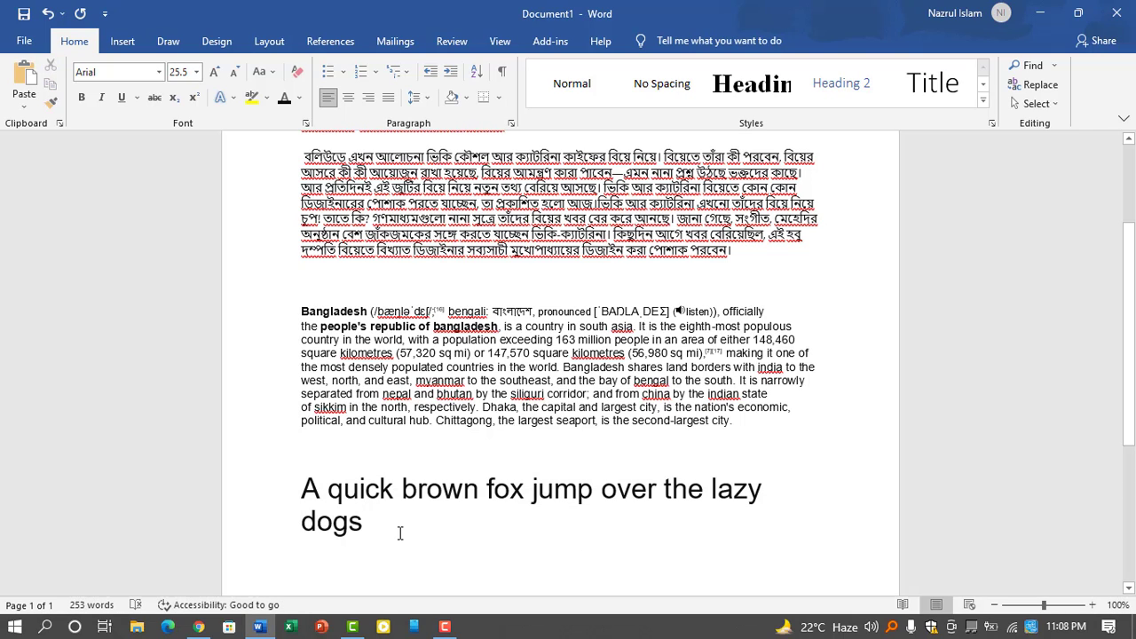
key("shift+Up")
key("shift+Left")
key("shift+Left")
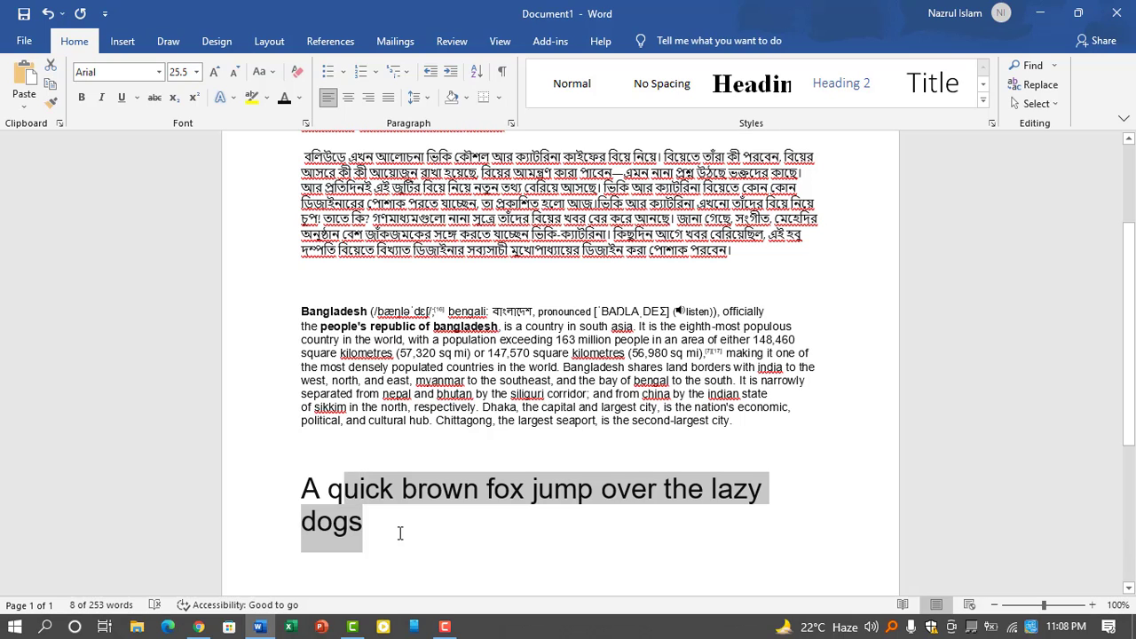
key("shift+Left")
key("shift+Left")
key("shift+Left")
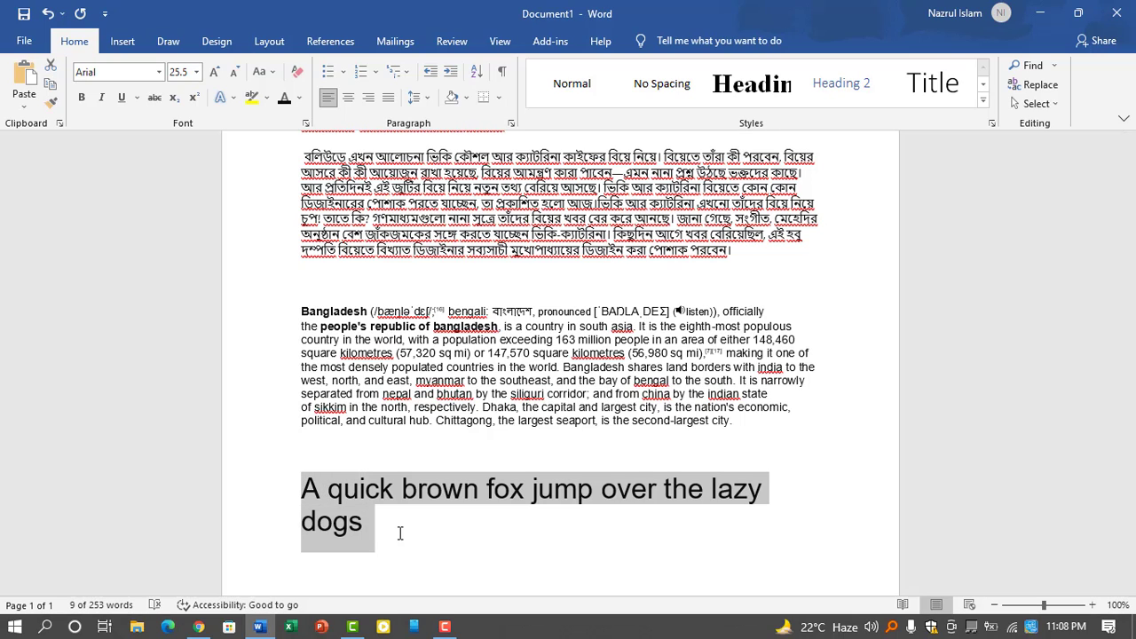
left_click(401, 532)
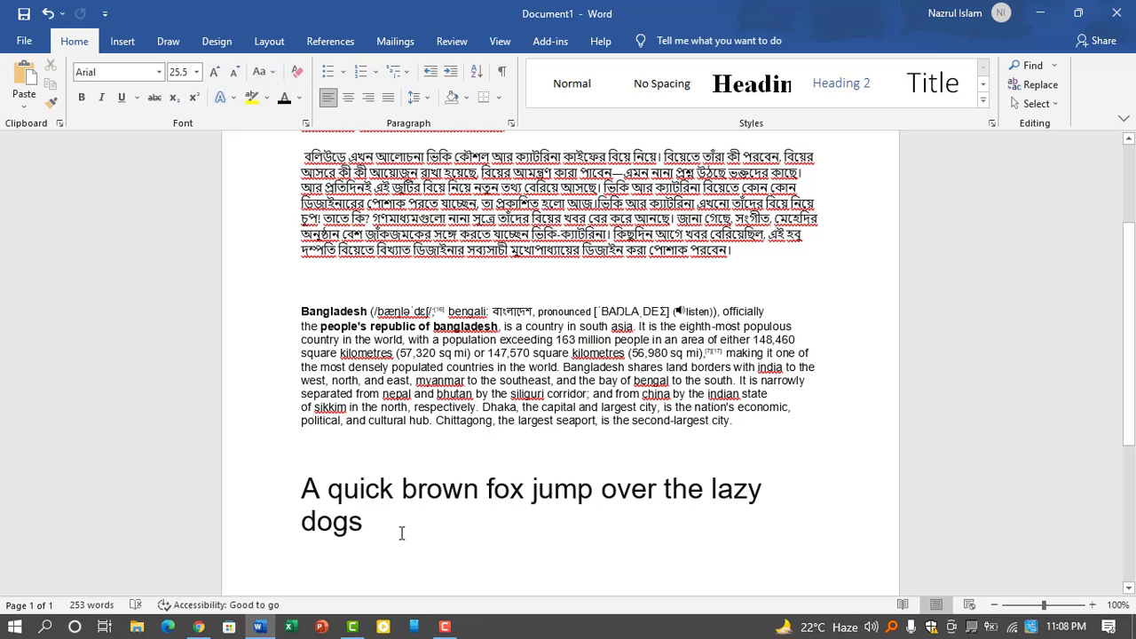
key("Return")
key("ctrl+v")
key("ctrl+v")
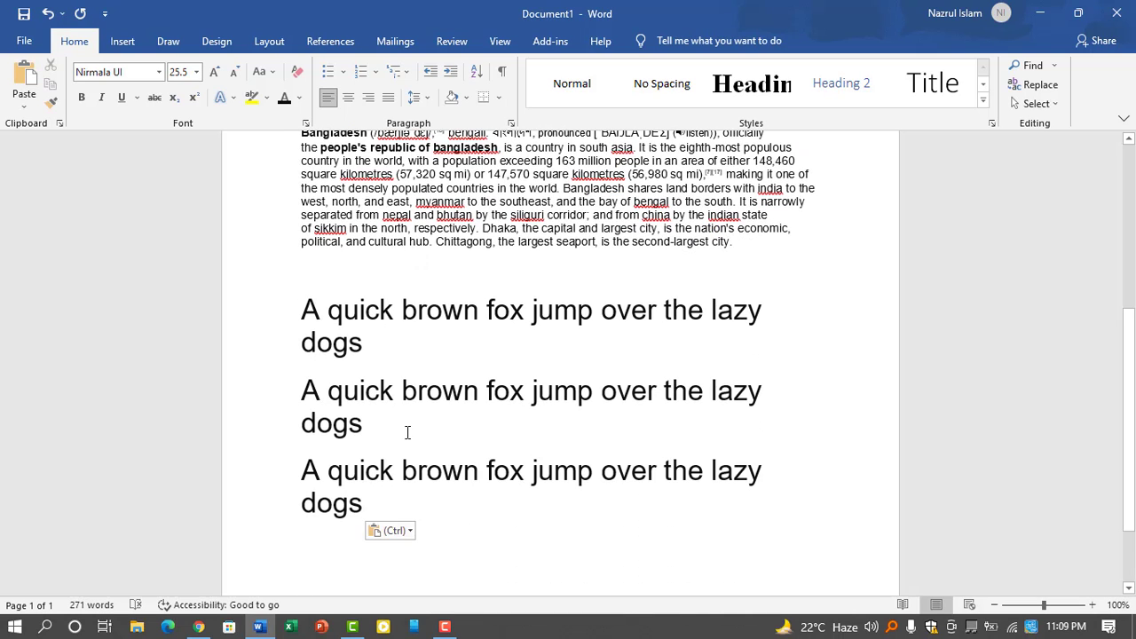
Delete 'dogs' from the second and third copies, then select the first sentence
left_click_drag(405, 429, 294, 419)
key("Delete")
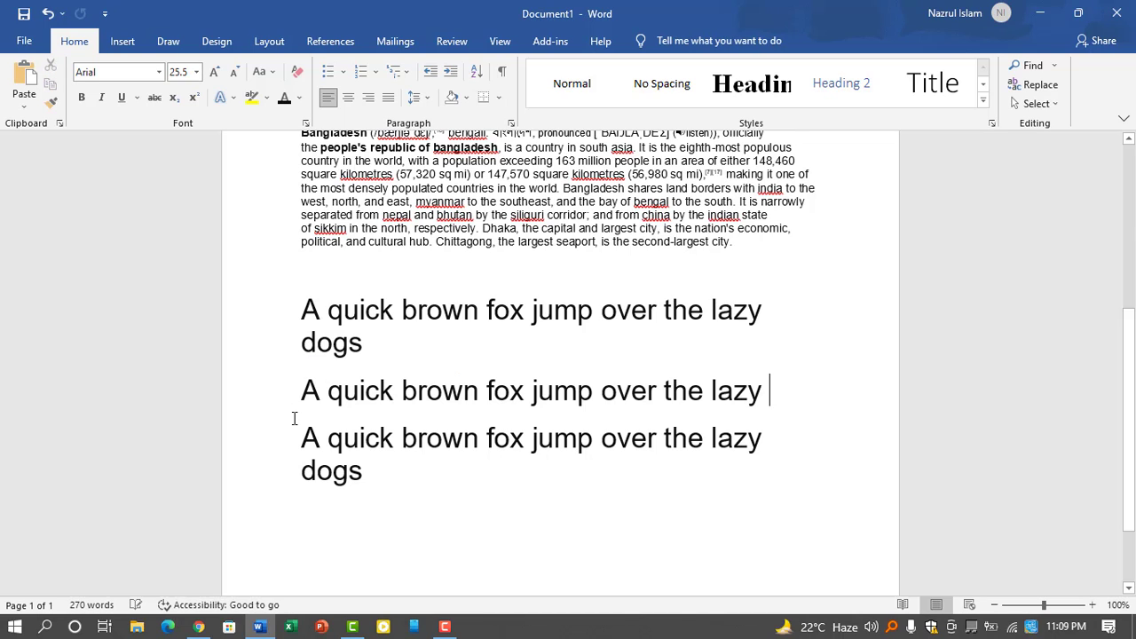
left_click_drag(370, 474, 298, 467)
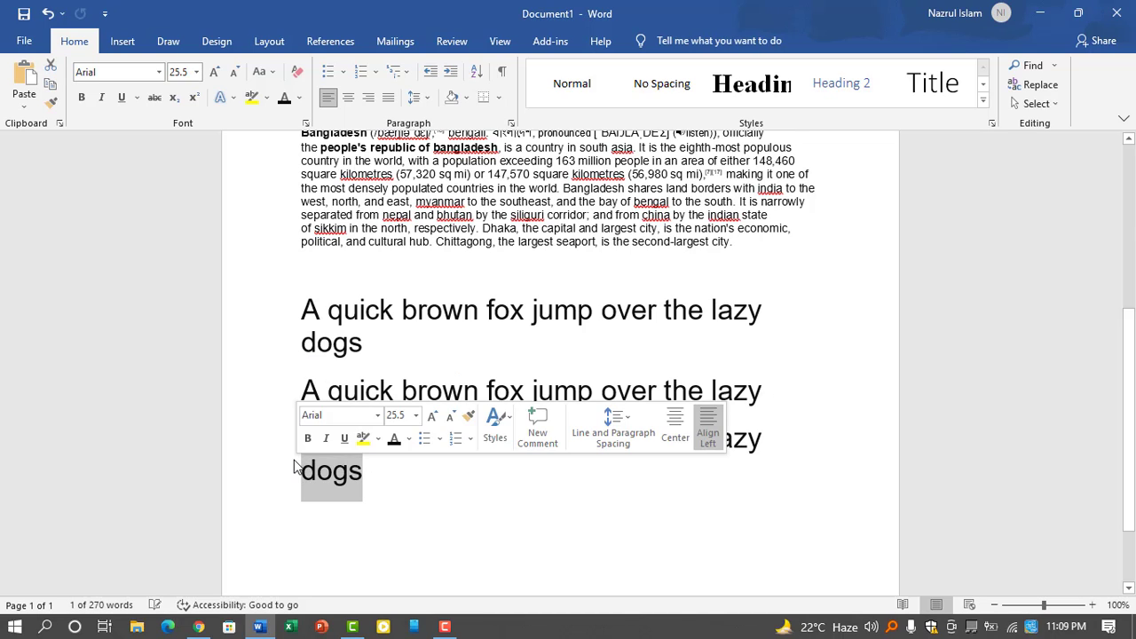
key("Delete")
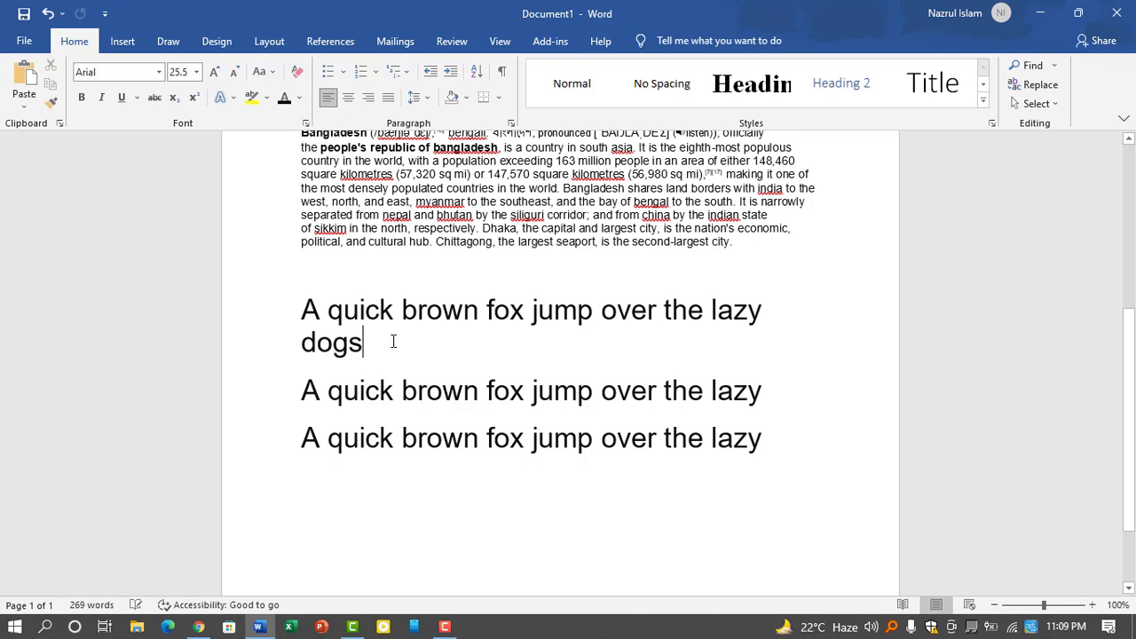
left_click_drag(373, 341, 300, 313)
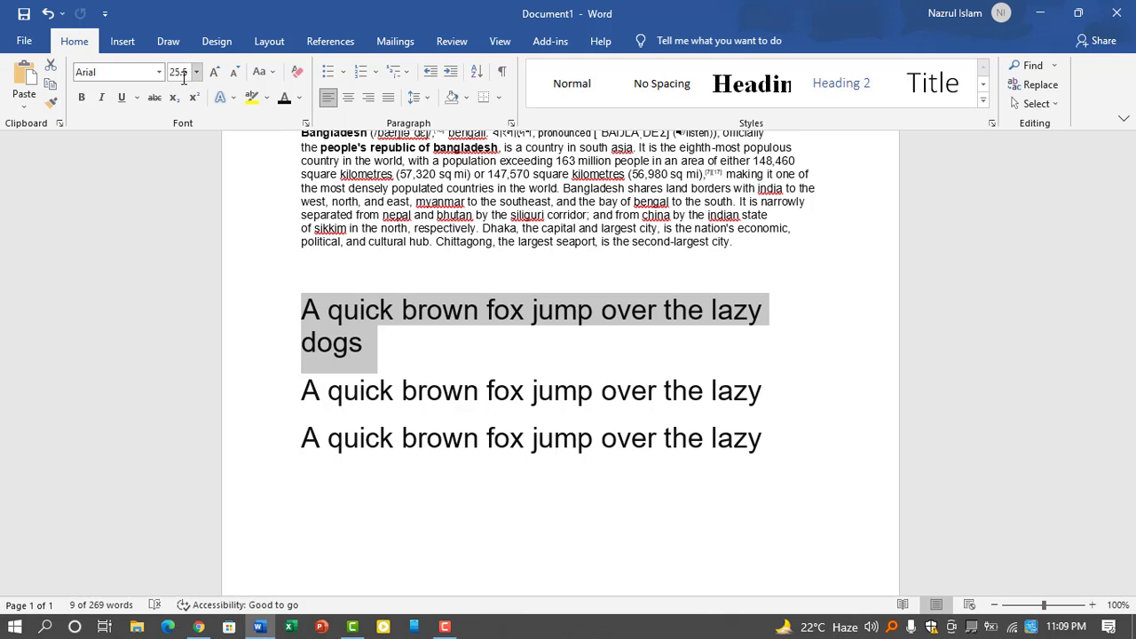
Set the fox sentence's character scale to 90%
left_click(305, 124)
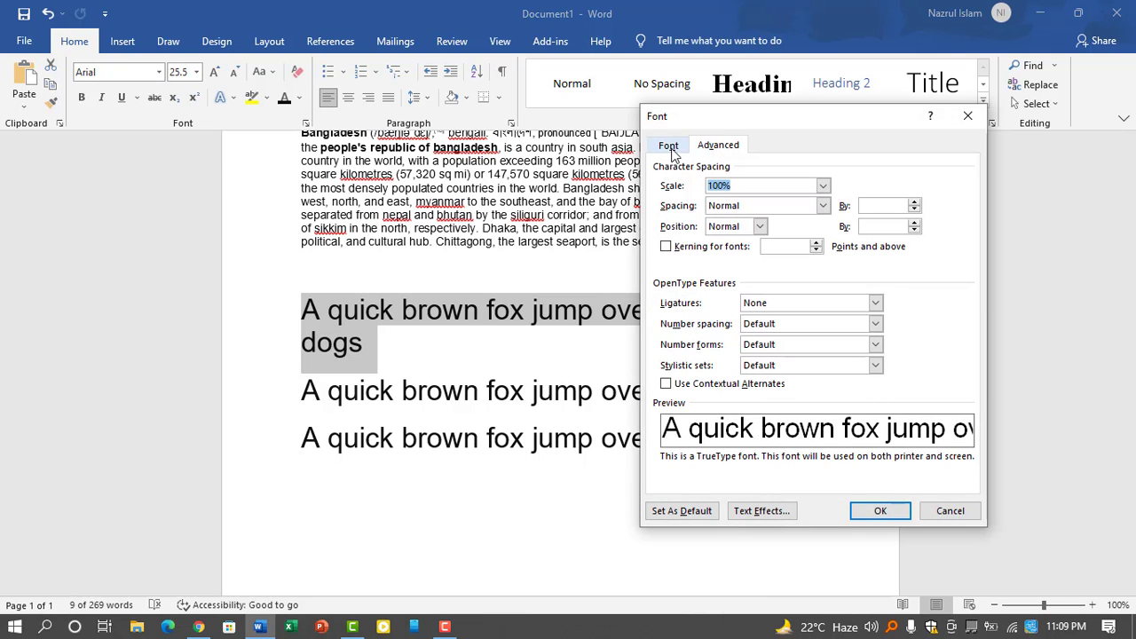
left_click(822, 186)
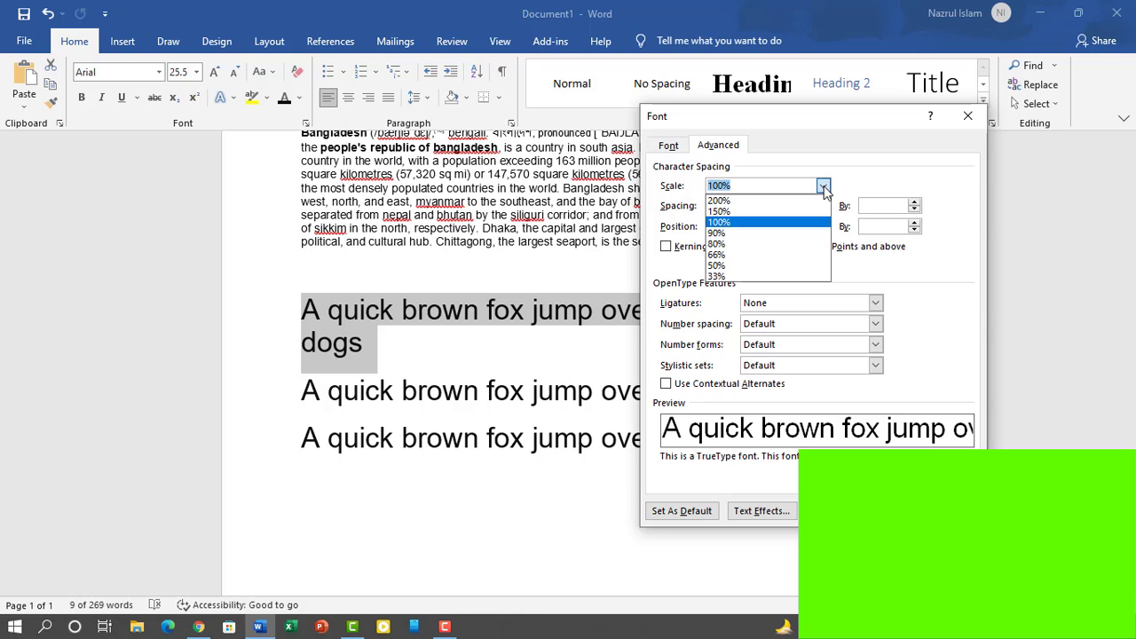
left_click(748, 234)
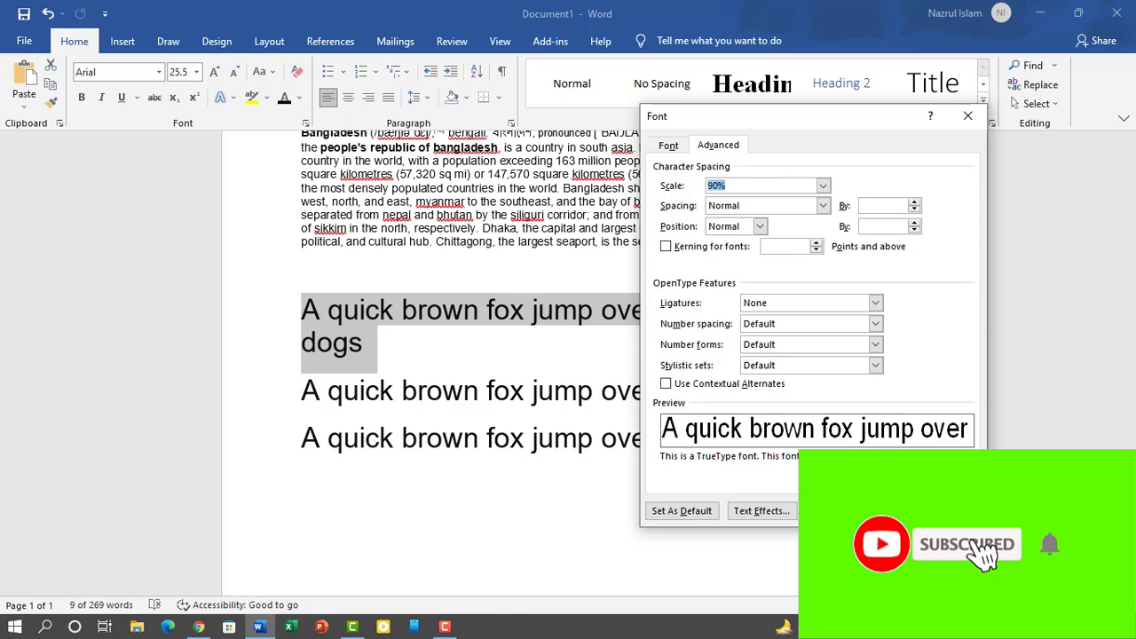
key("Return")
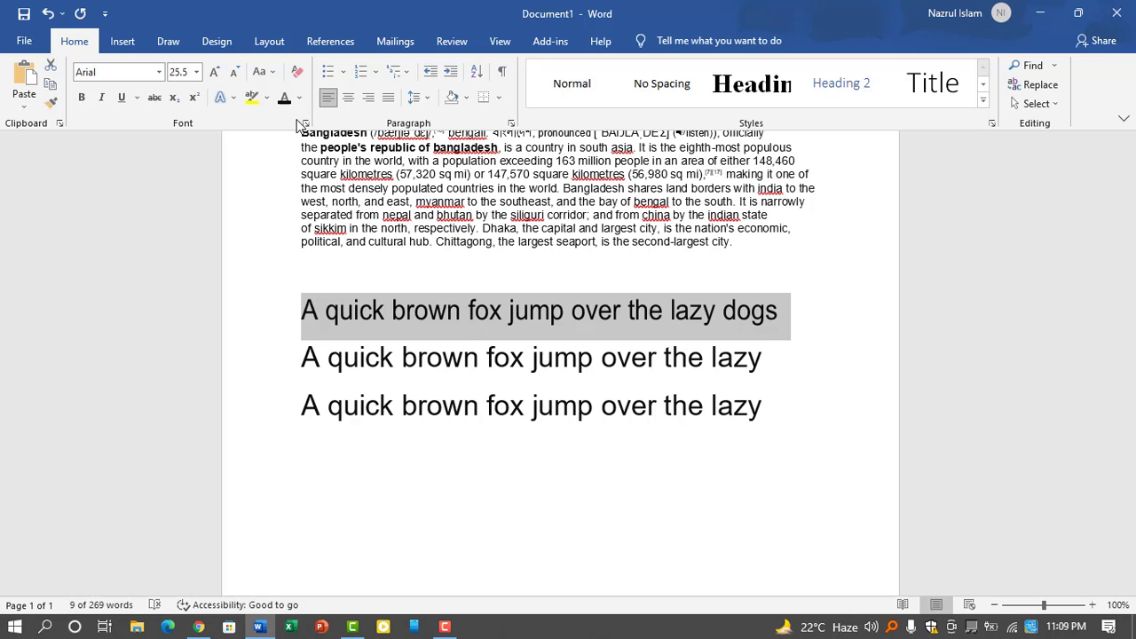
Change the fox sentence's character scale to 150%
left_click(305, 124)
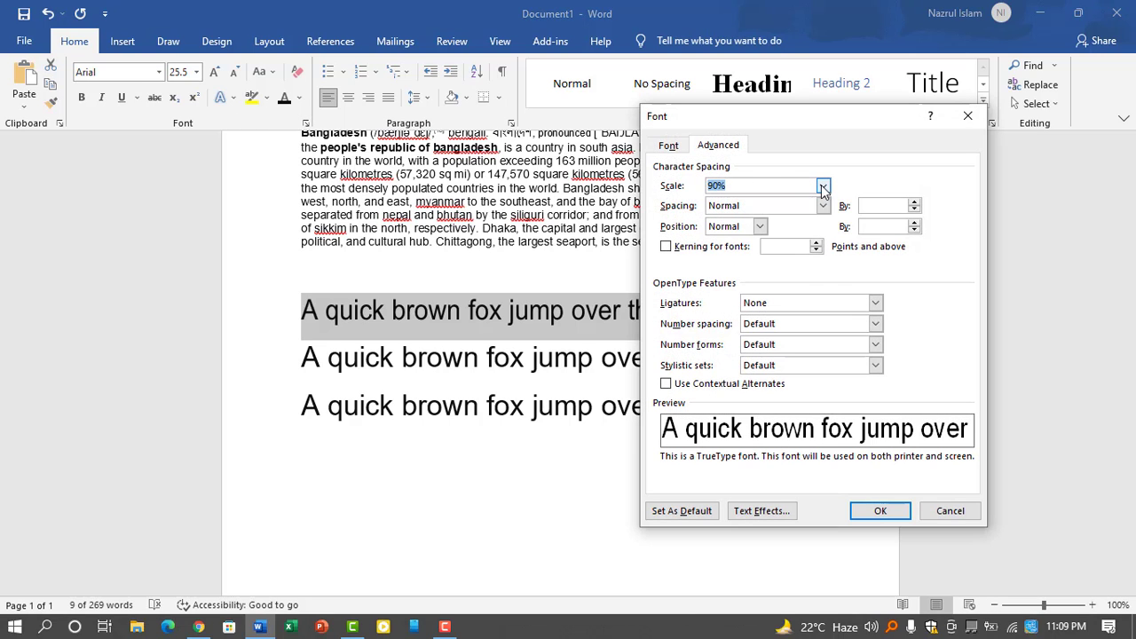
left_click(823, 186)
left_click(822, 187)
left_click(823, 186)
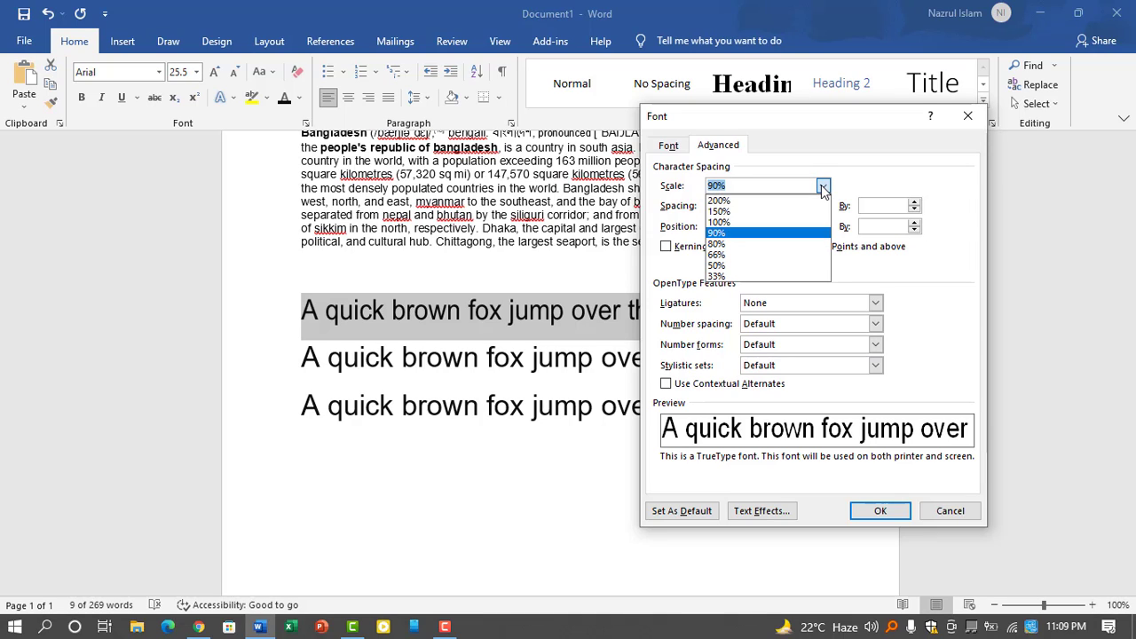
left_click(779, 213)
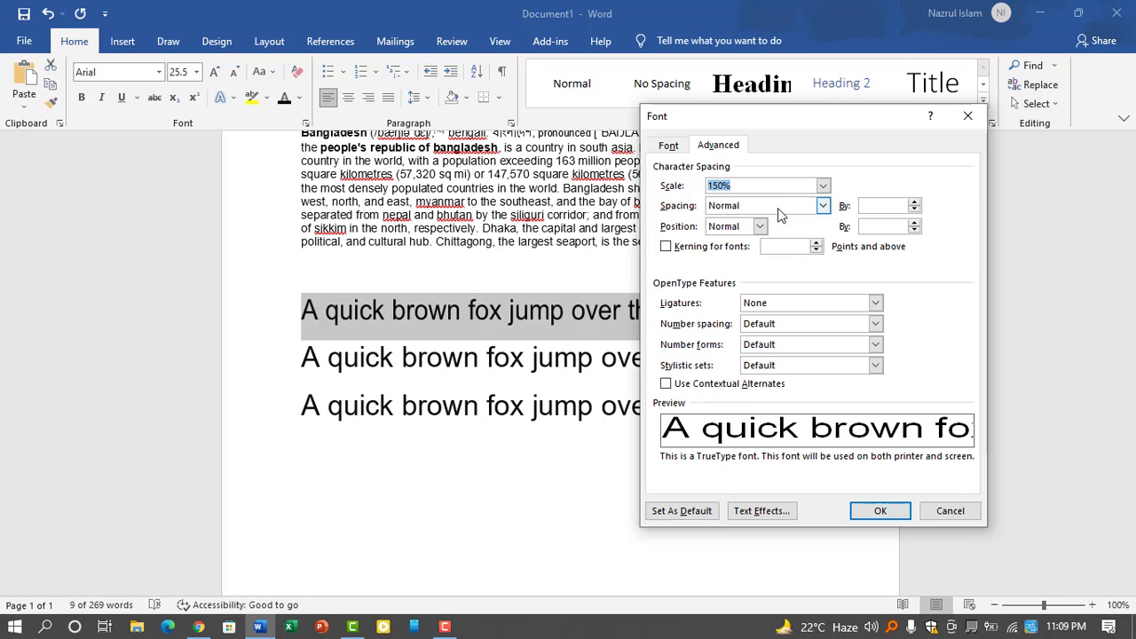
left_click(878, 510)
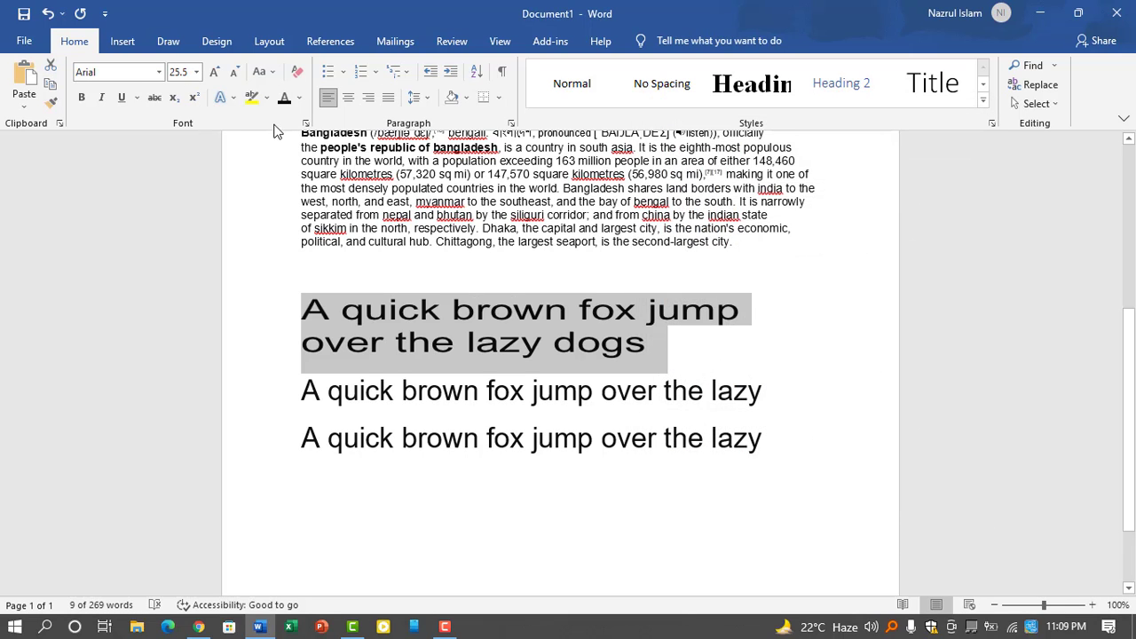
Reset the character scale to 100%, leaving spacing and position at Normal
left_click(306, 123)
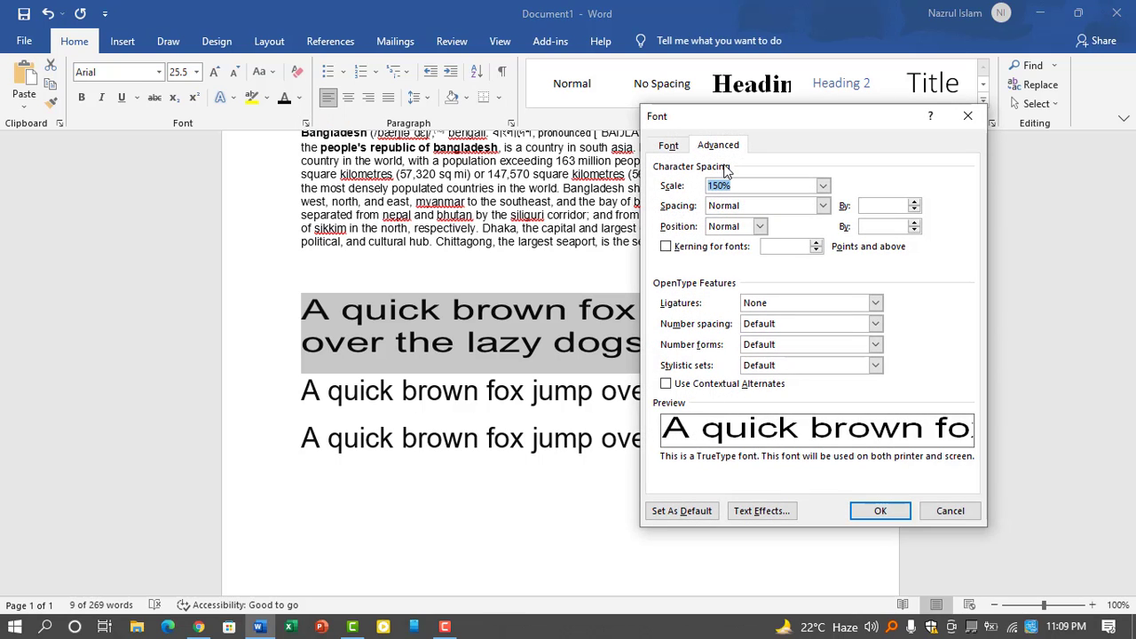
left_click(818, 184)
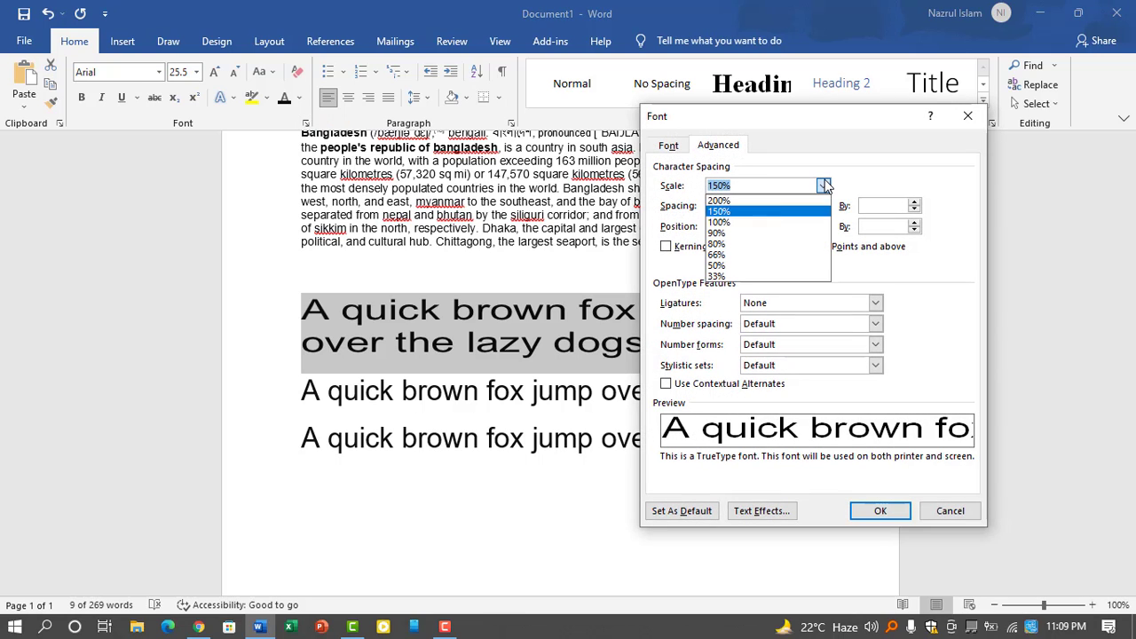
left_click(765, 227)
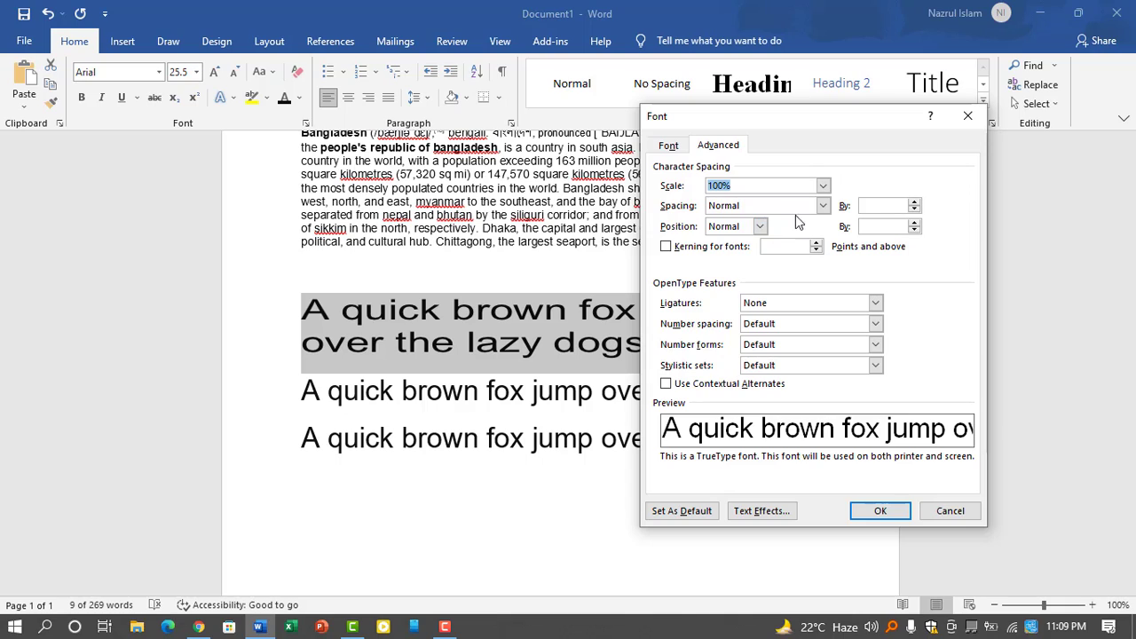
left_click(822, 207)
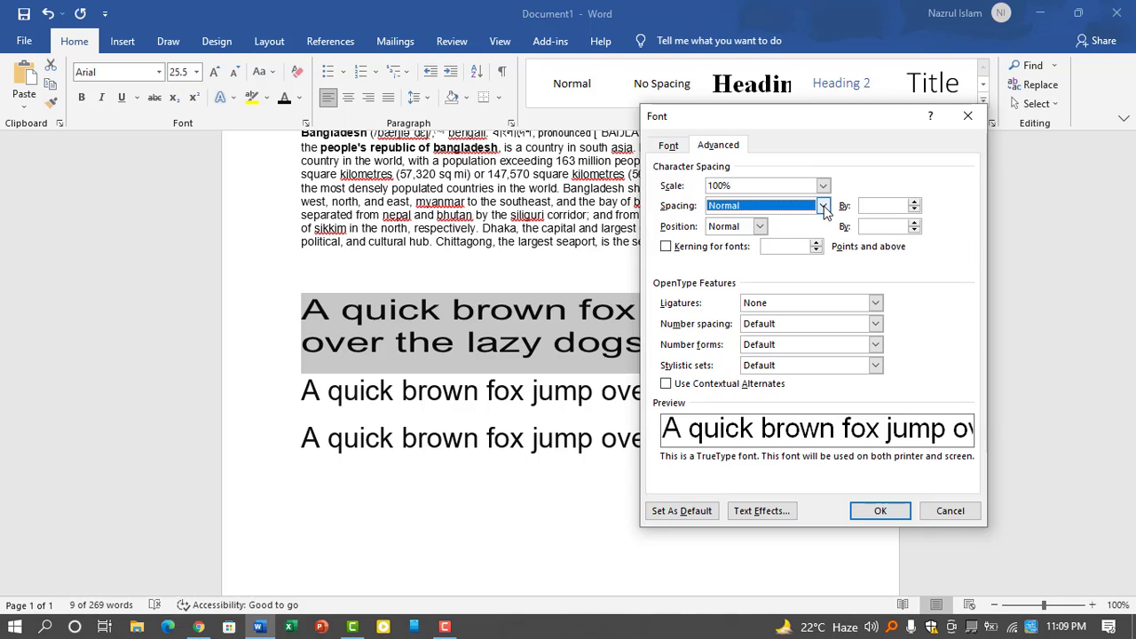
left_click(823, 206)
left_click(823, 206)
left_click(761, 228)
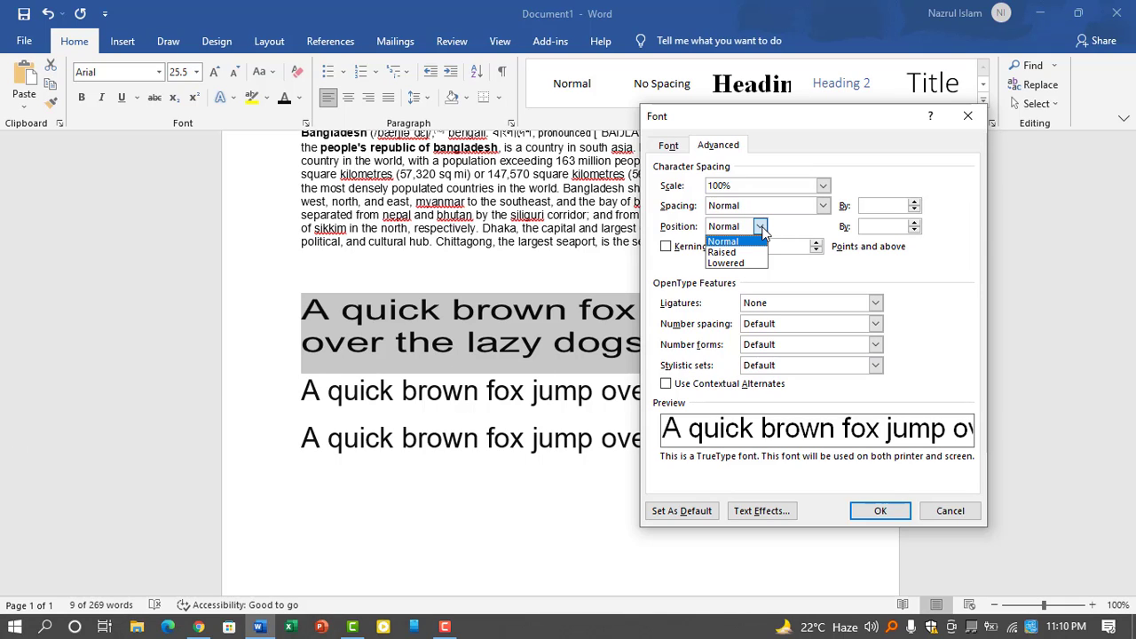
left_click(884, 289)
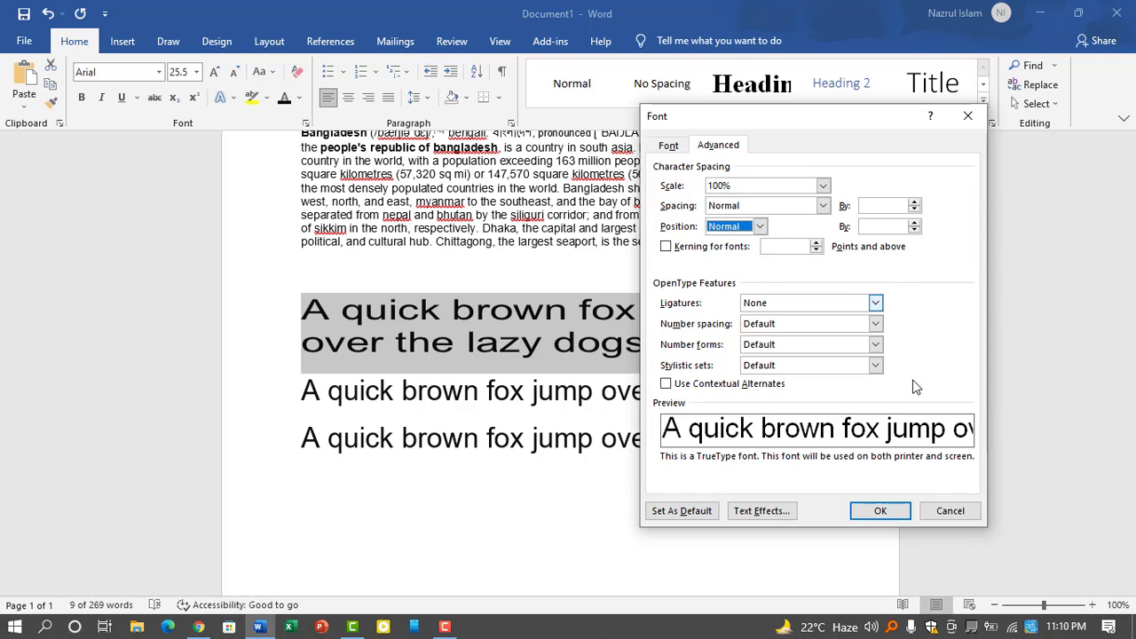
left_click(899, 517)
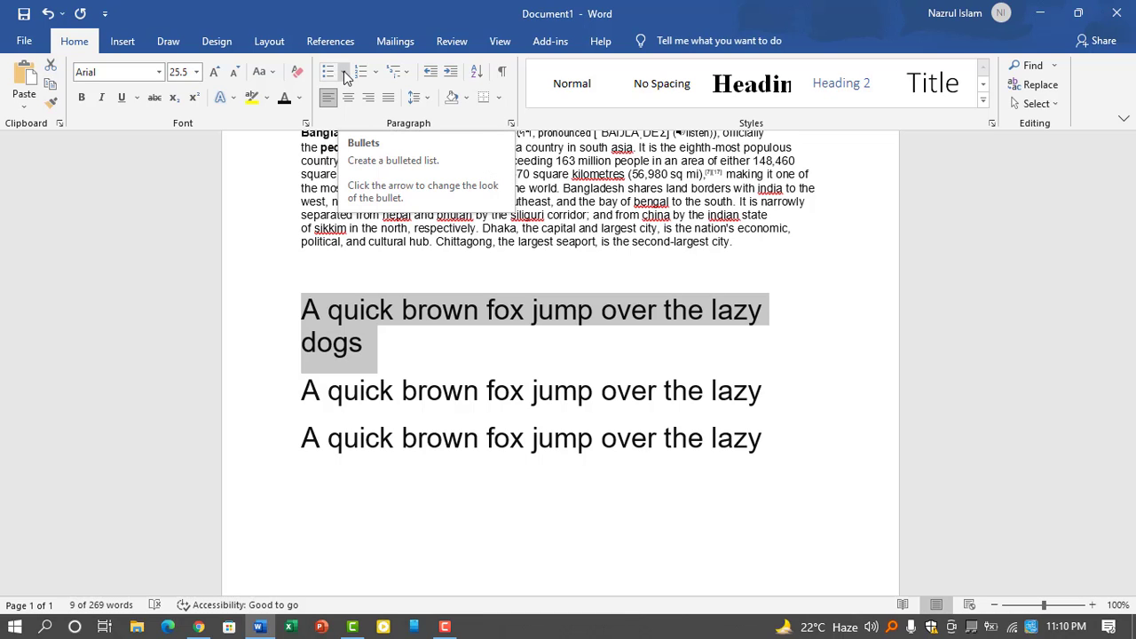
Turn the three fox sentences into a bulleted list
left_click(337, 74)
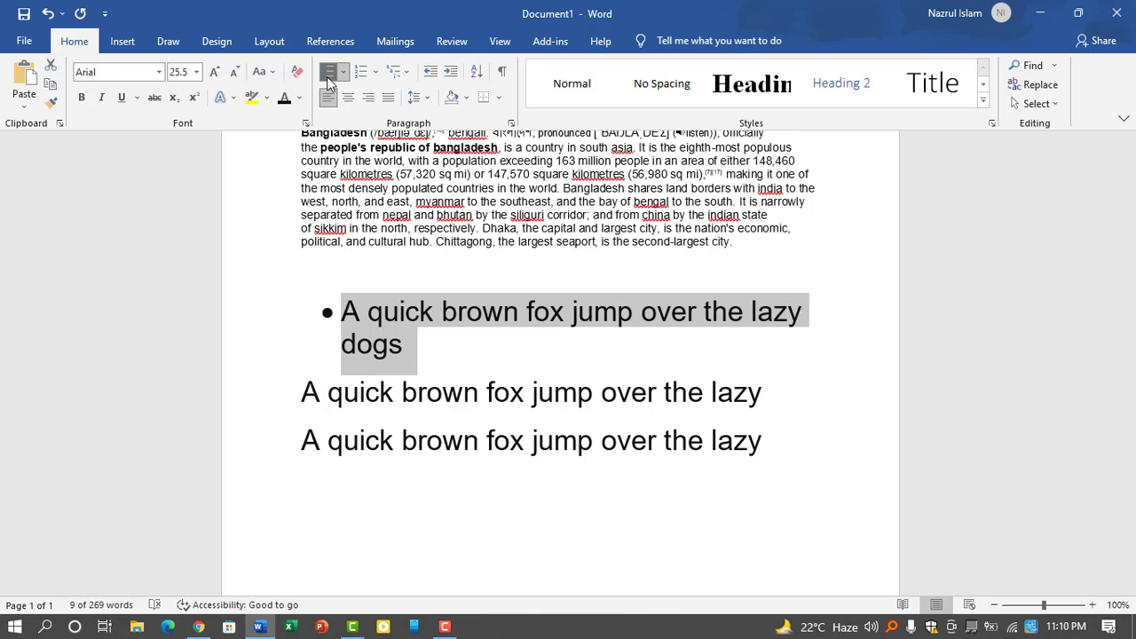
key("ctrl+z")
left_click(449, 344)
key("Up")
key("Home")
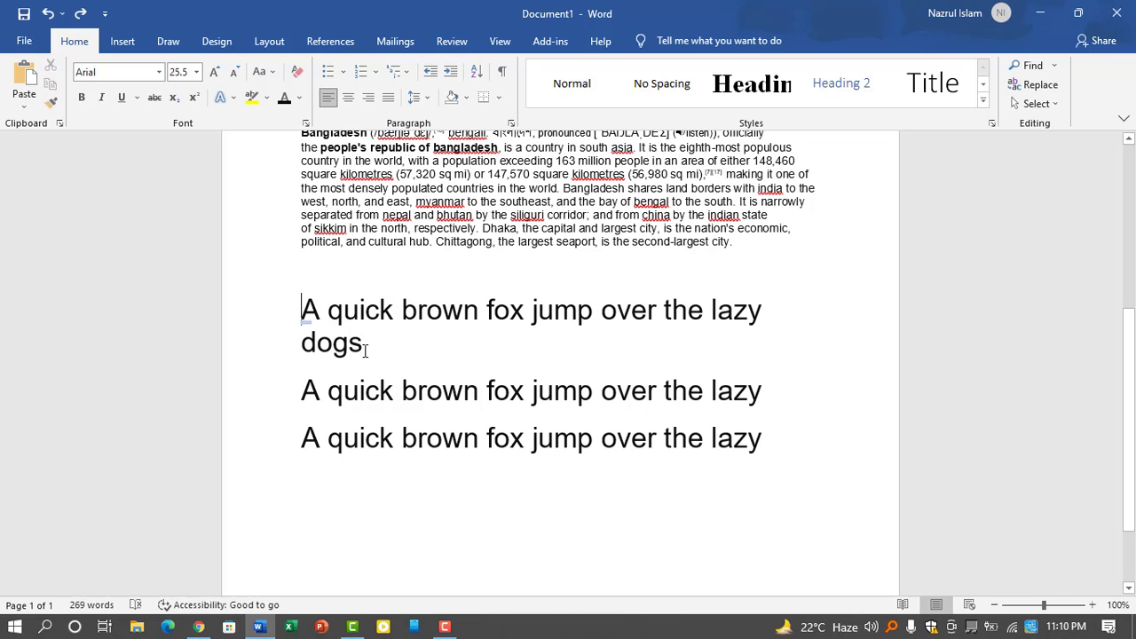
left_click_drag(365, 348, 779, 431)
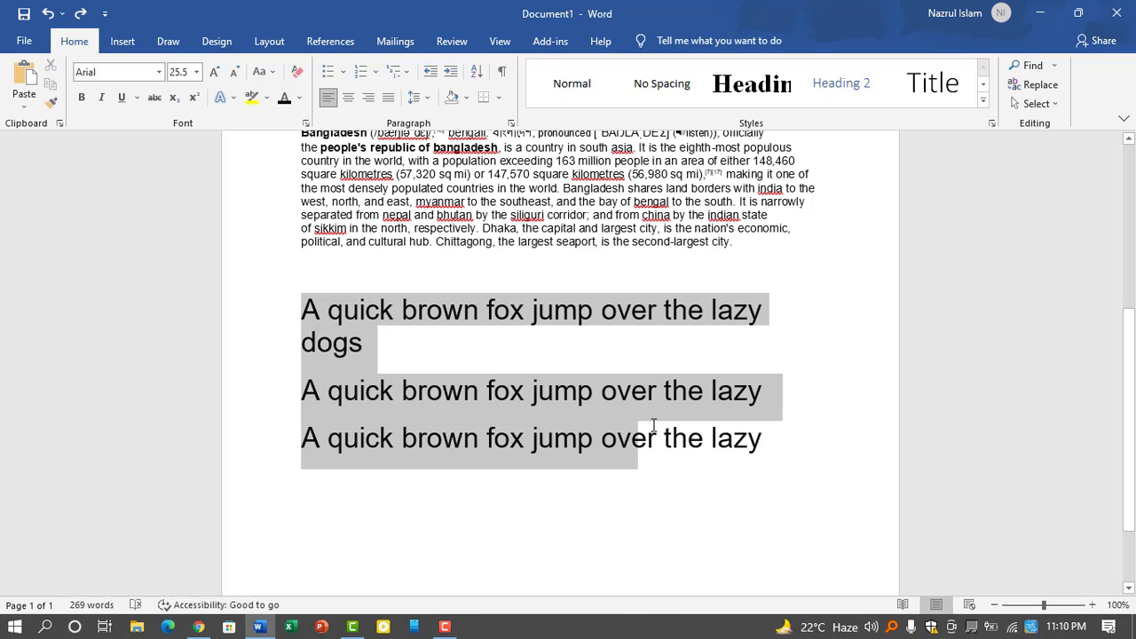
left_click(342, 76)
Add bullet items 'ytthtgh' and 'ghgh' after the third fox sentence
left_click(442, 413)
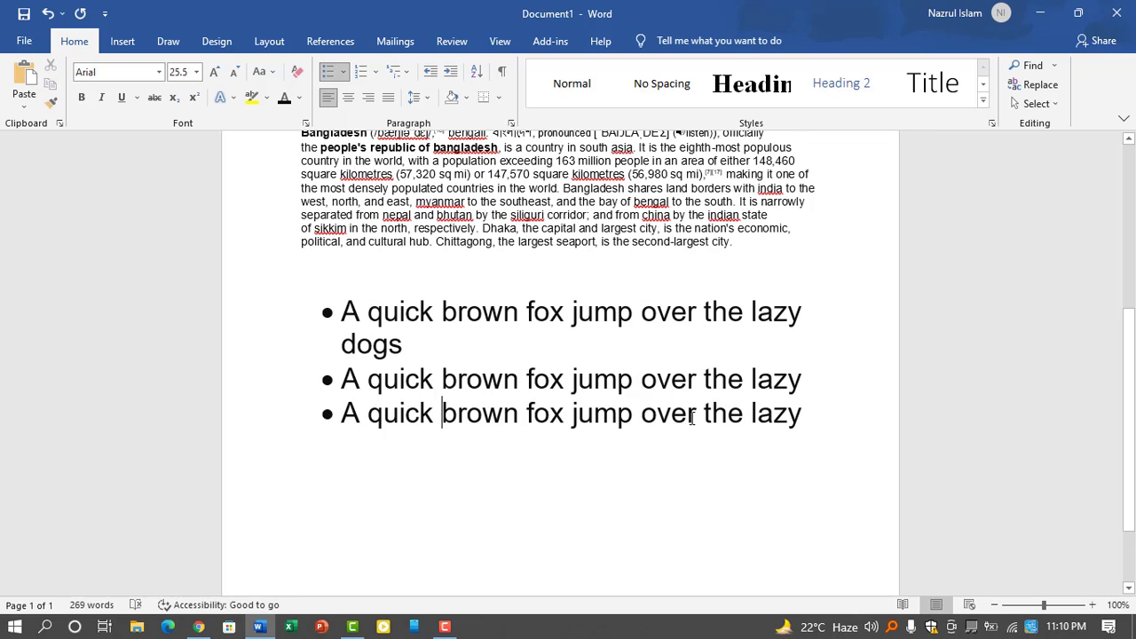
left_click(815, 413)
key("Return")
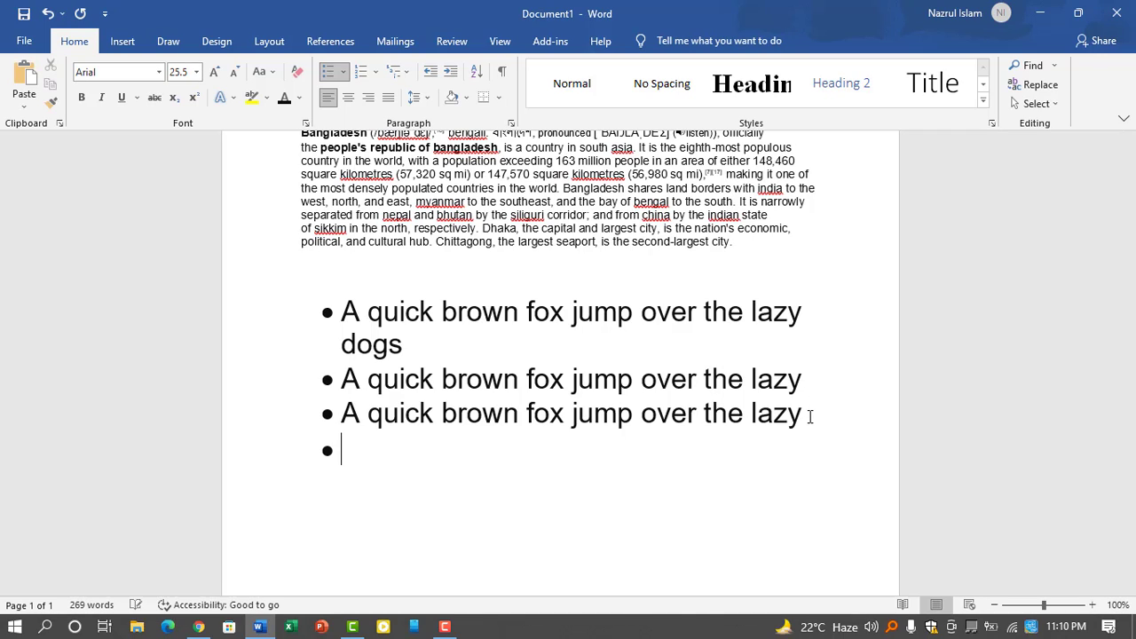
type("ytthtgh")
key("Return")
type("ghgh")
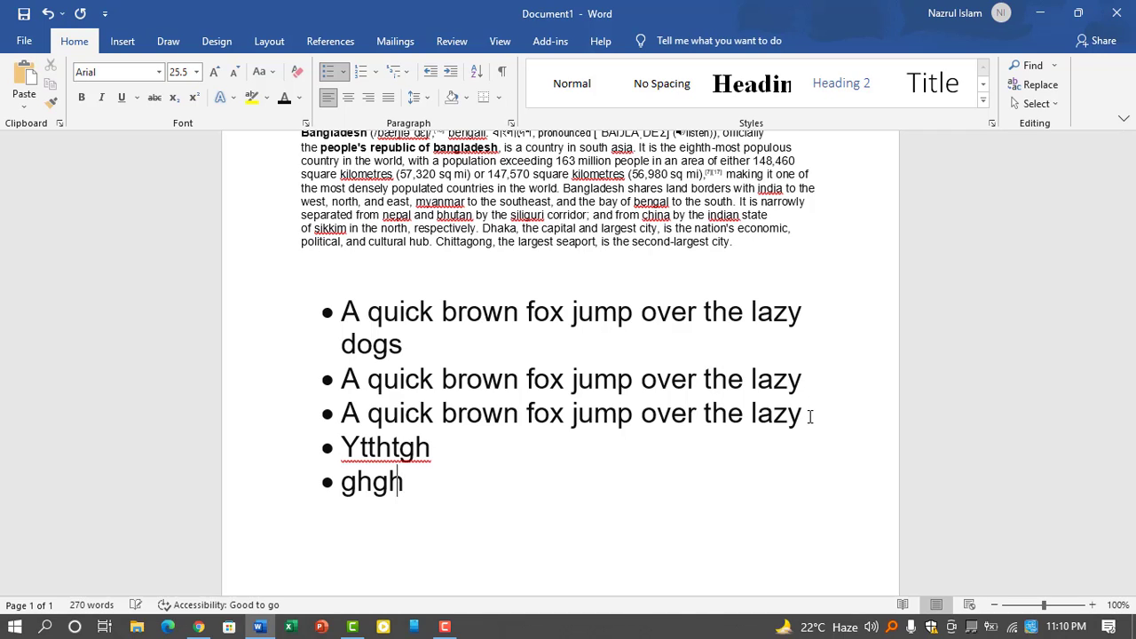
key("Return")
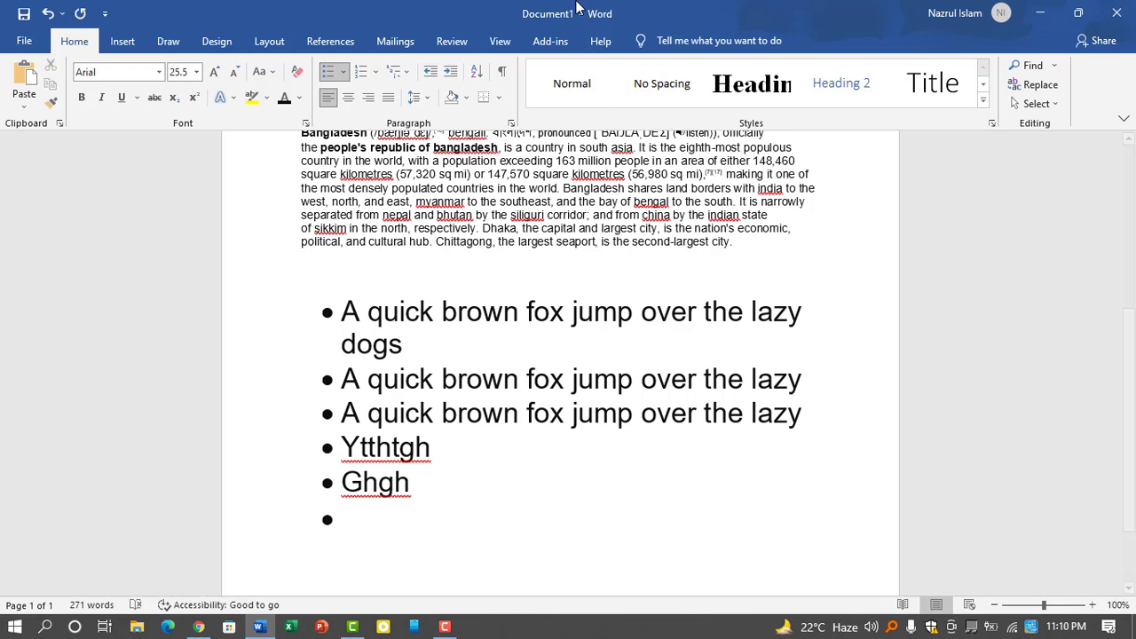
Change all five list items to square bullets from the Bullet Library
left_click(342, 71)
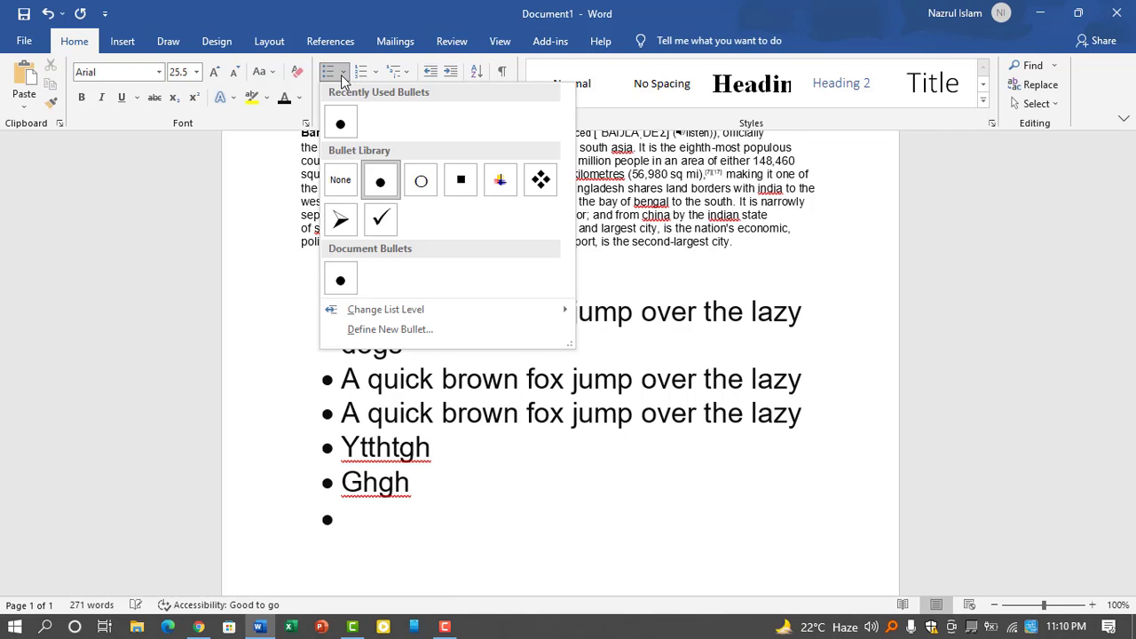
left_click(391, 521)
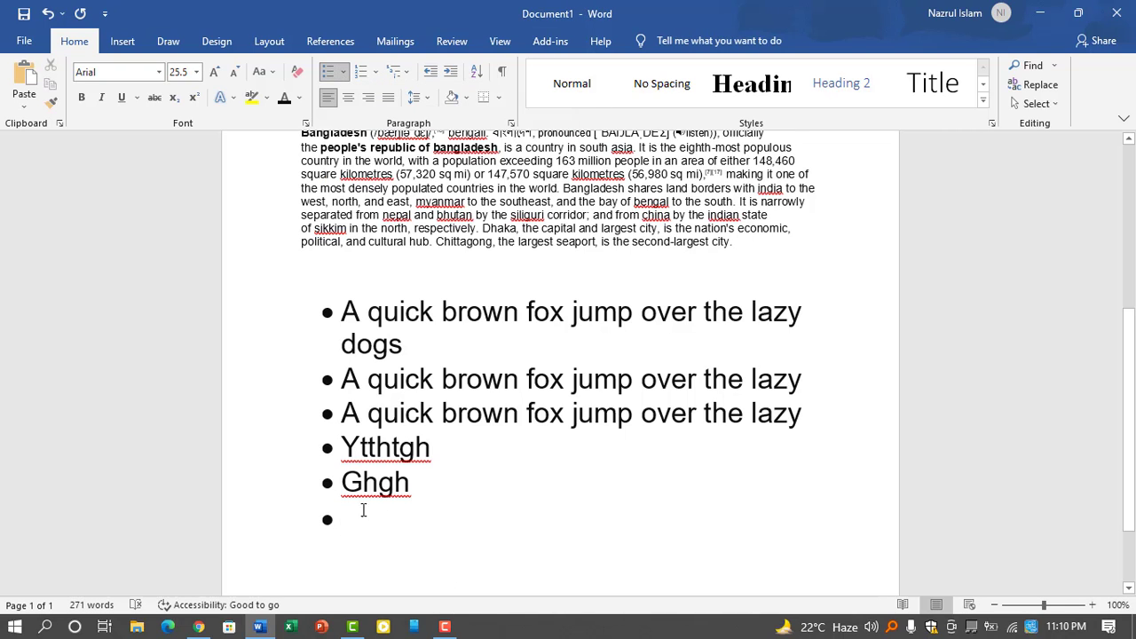
left_click_drag(363, 507, 299, 292)
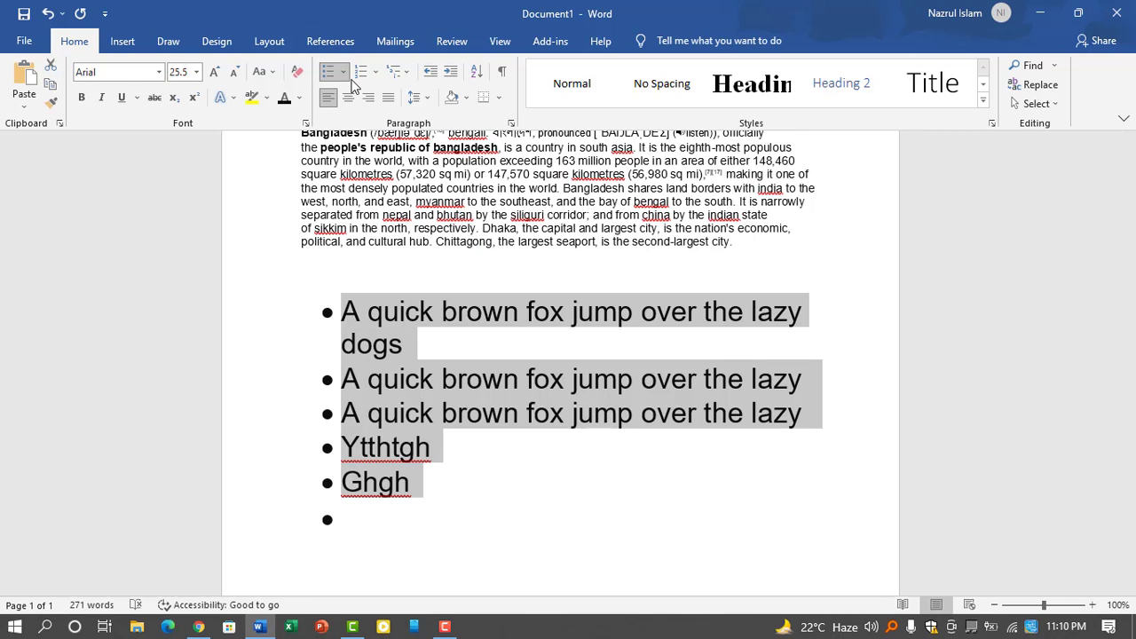
left_click(343, 72)
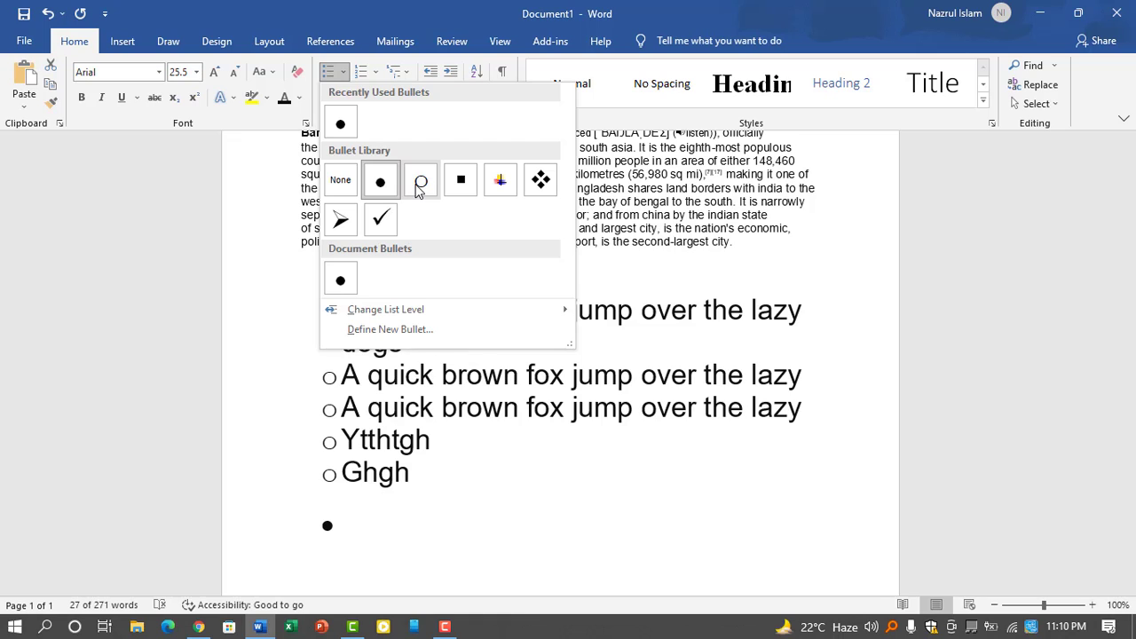
left_click(461, 182)
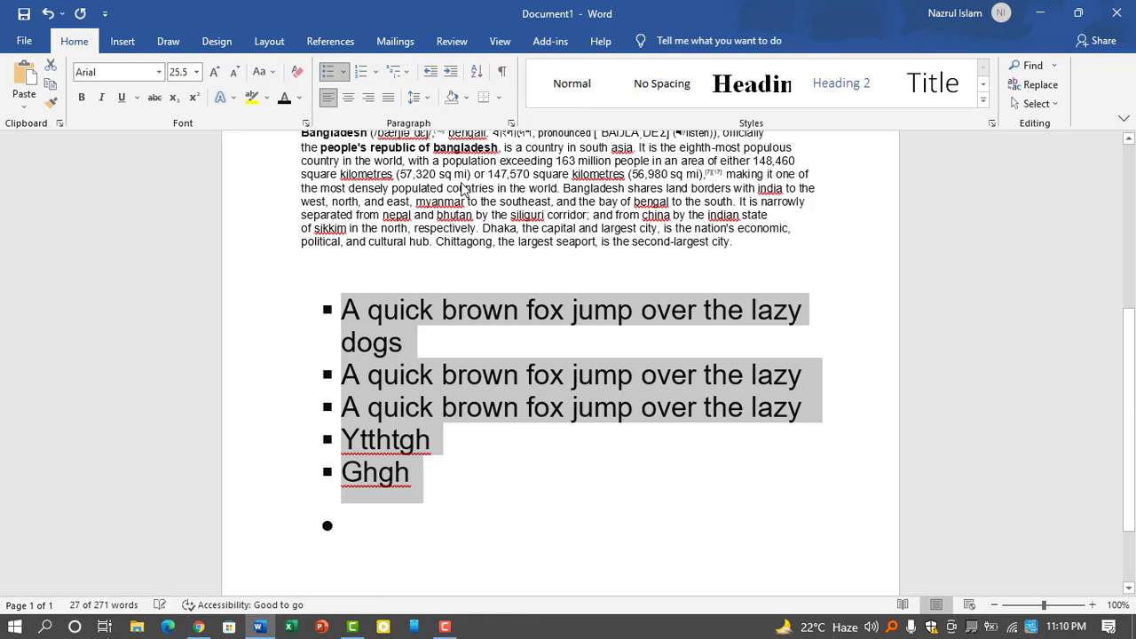
Preview the Numbering and Multilevel List galleries without applying any style
left_click(376, 71)
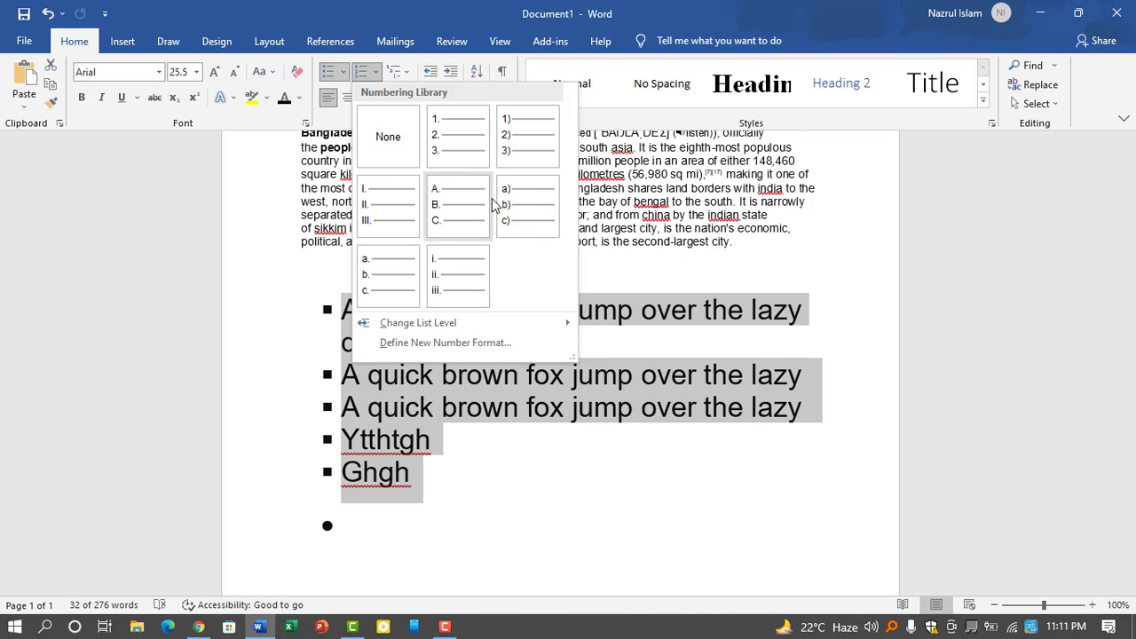
left_click(618, 271)
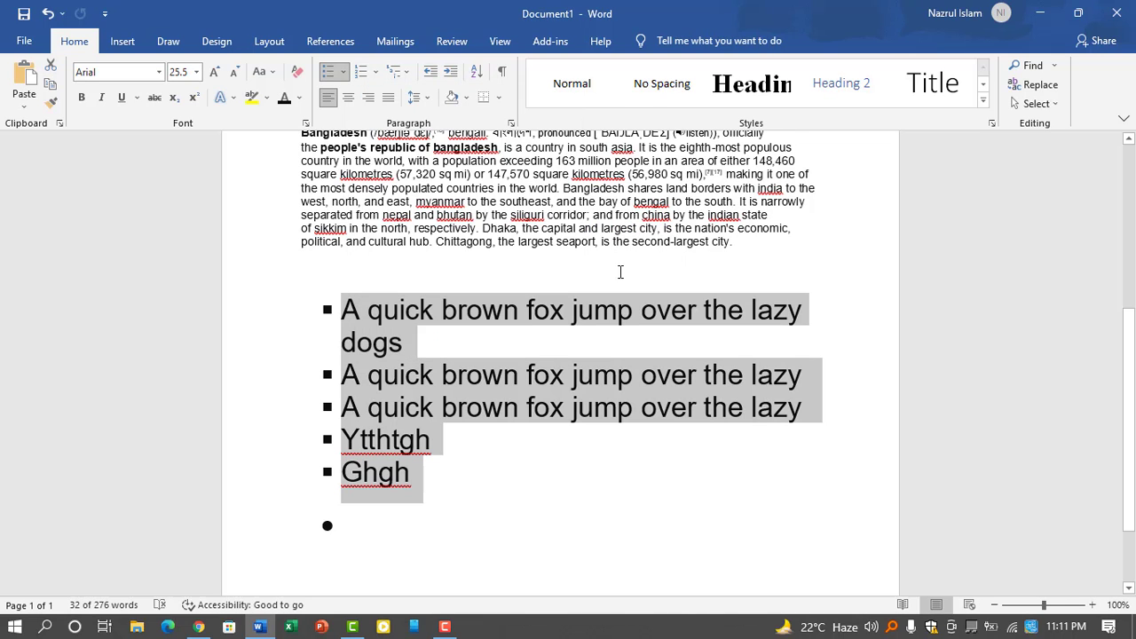
left_click(394, 73)
mouse_move(490, 243)
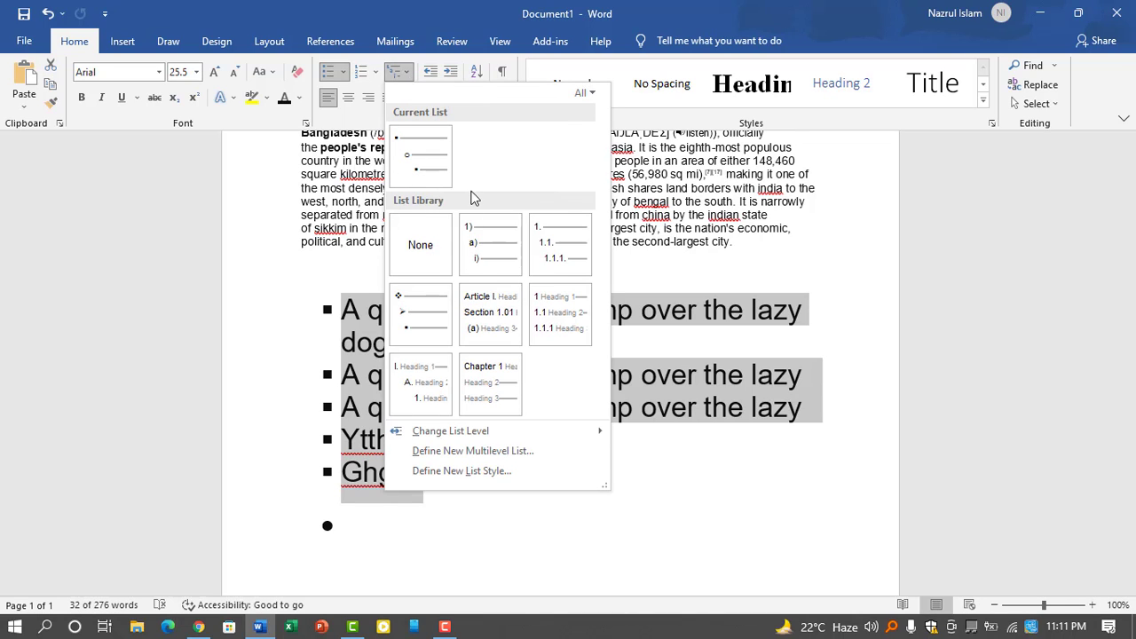
left_click(433, 75)
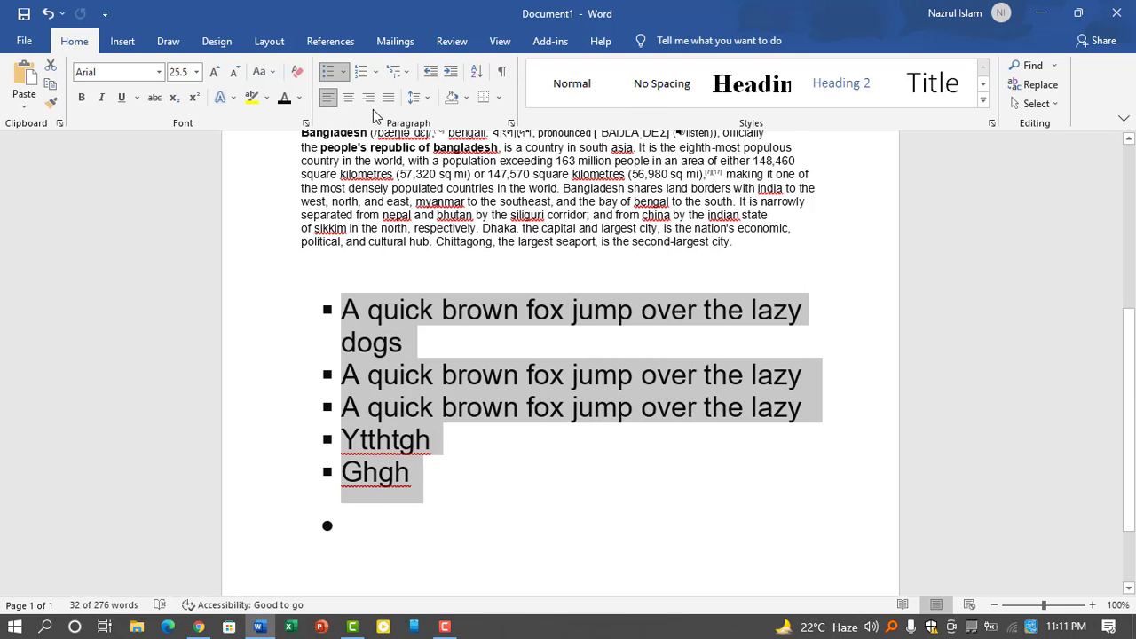
Adjust the list indent back and forth, leaving it one level closer to the left margin
left_click(432, 76)
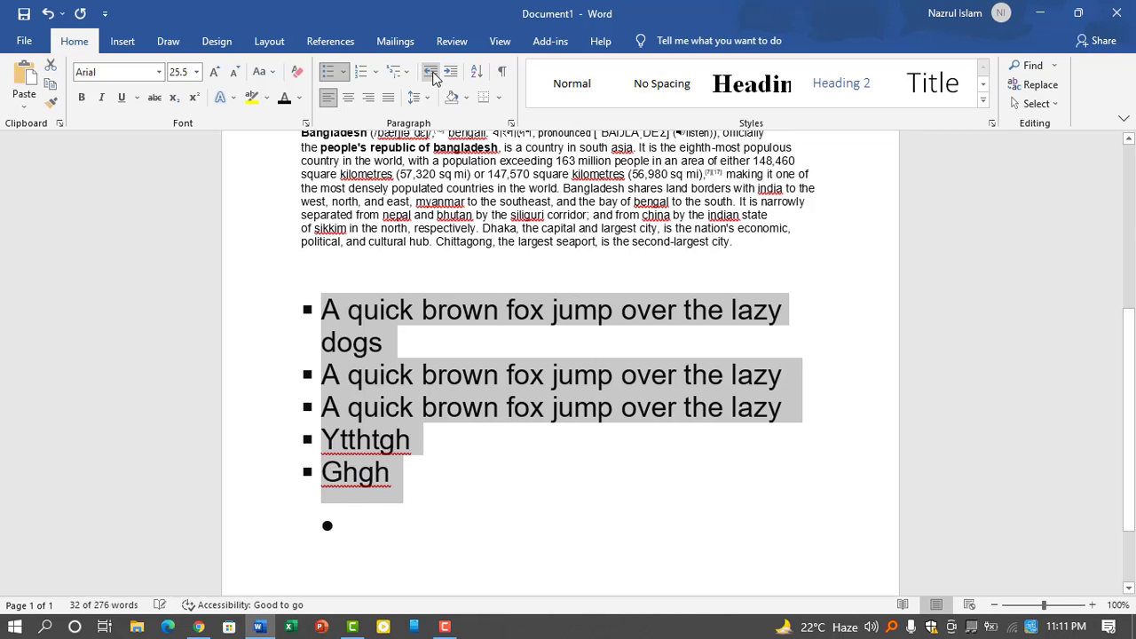
left_click(448, 73)
left_click(448, 73)
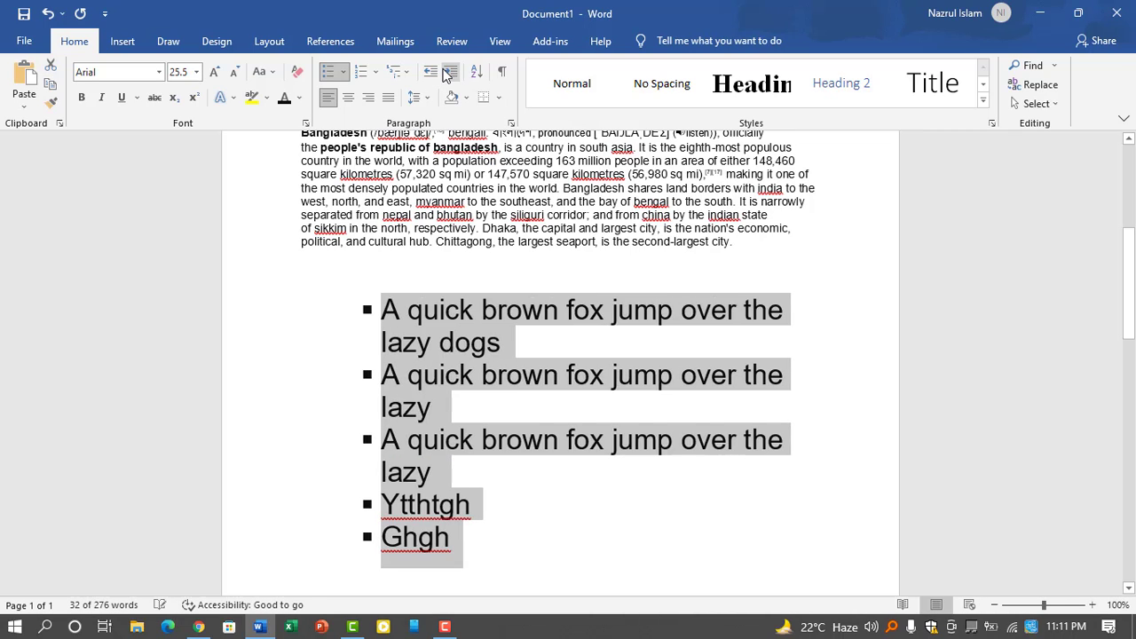
left_click(448, 73)
left_click(448, 73)
left_click(448, 72)
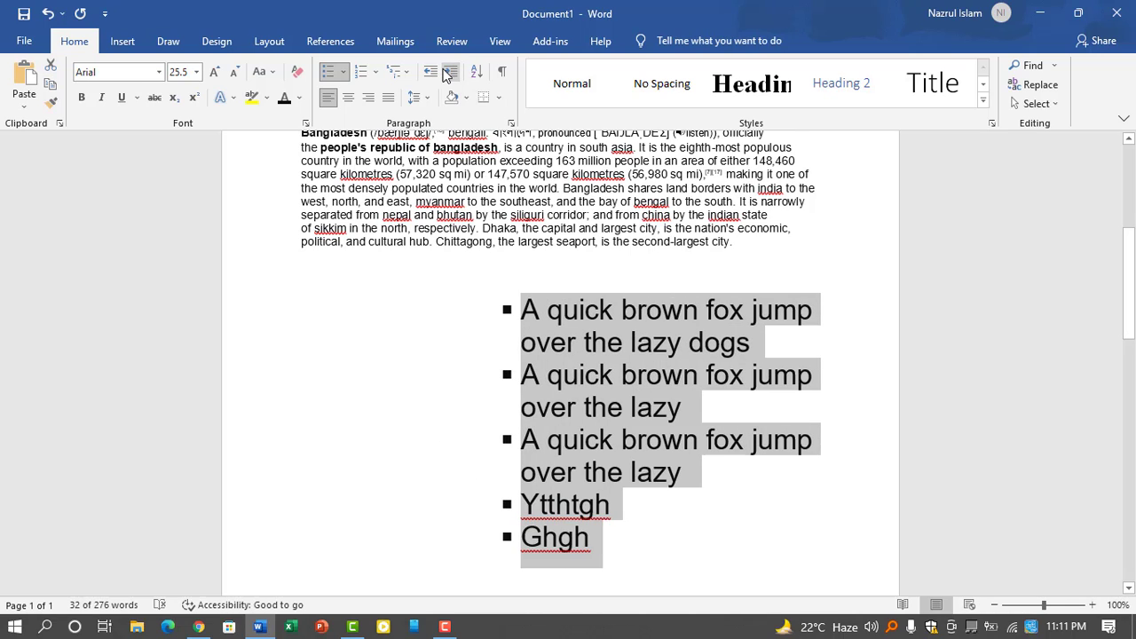
left_click(446, 74)
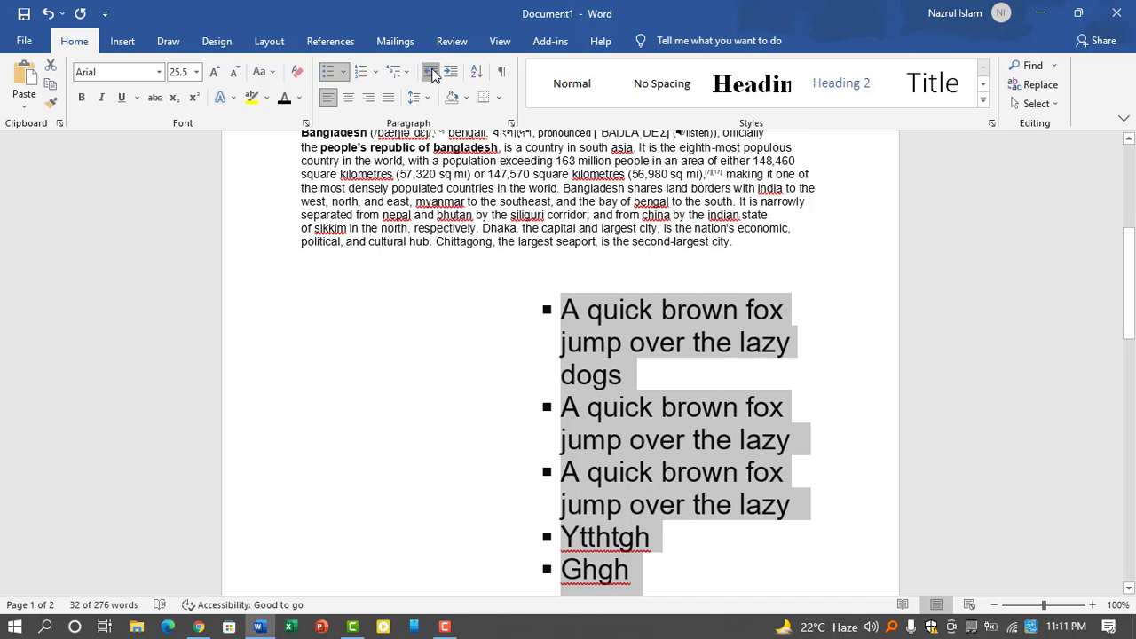
left_click(432, 73)
left_click(431, 73)
left_click(431, 73)
left_click(431, 73)
left_click(431, 73)
left_click(431, 73)
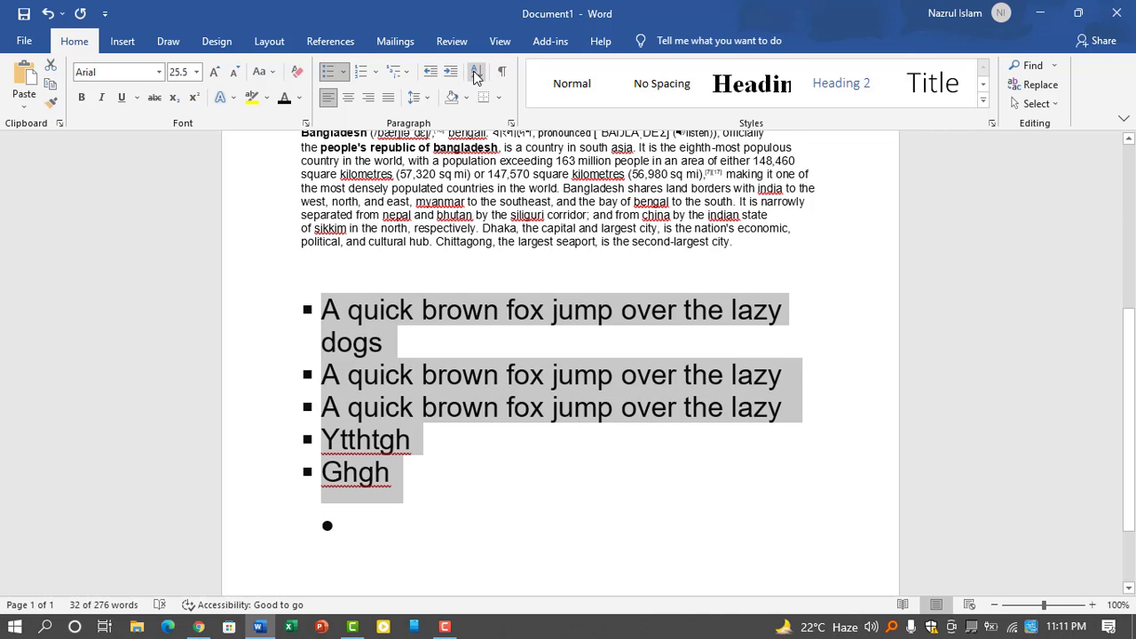
left_click(476, 73)
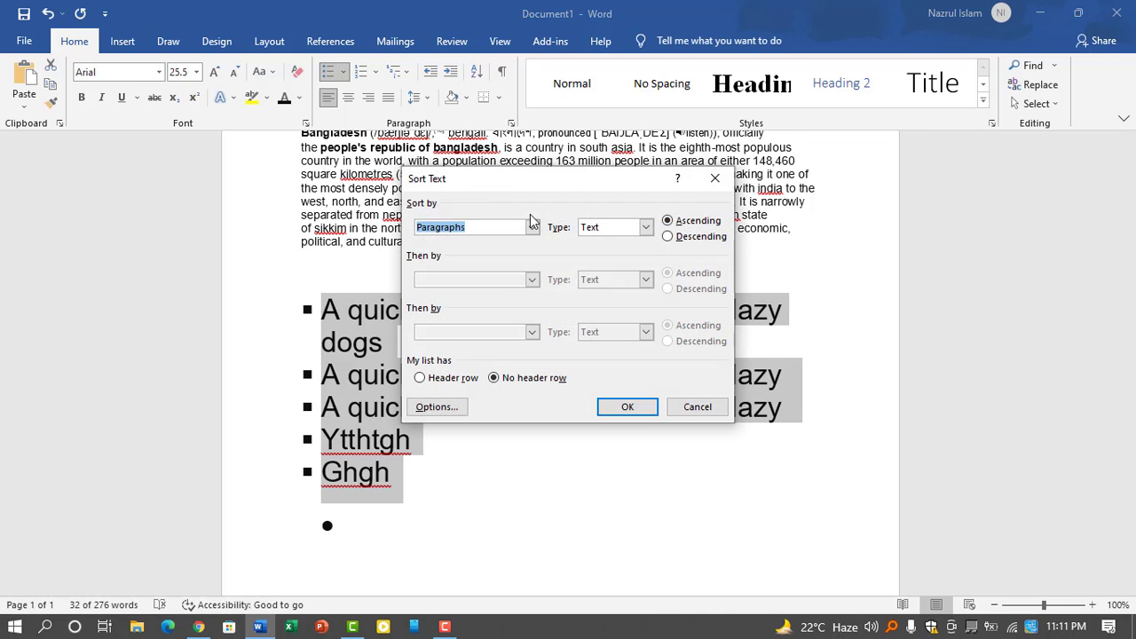
left_click(532, 227)
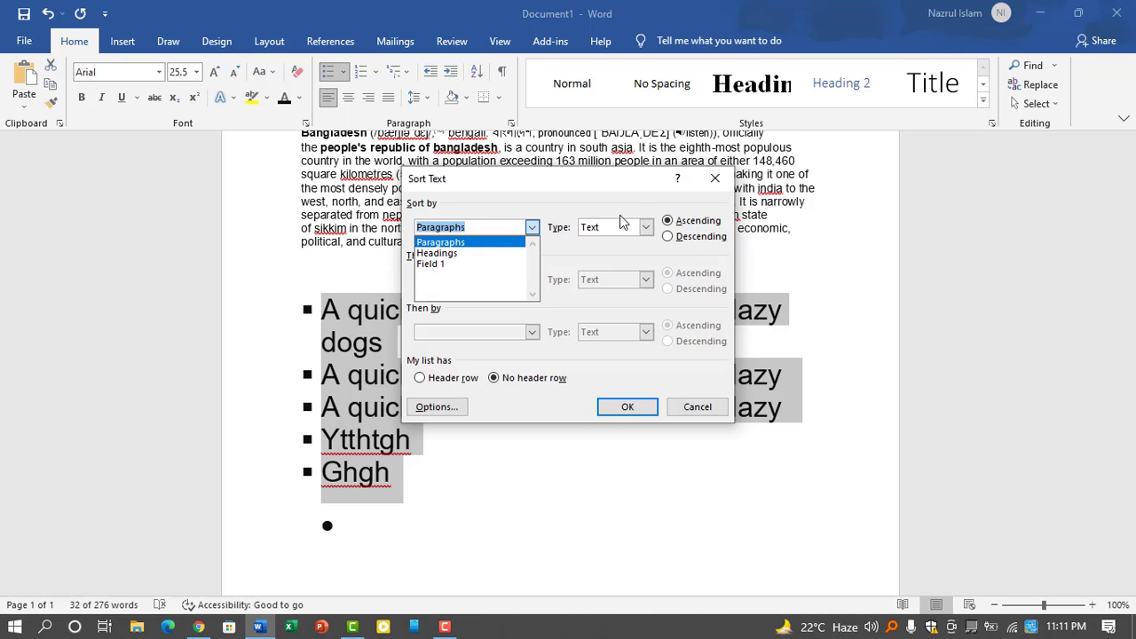
left_click(492, 242)
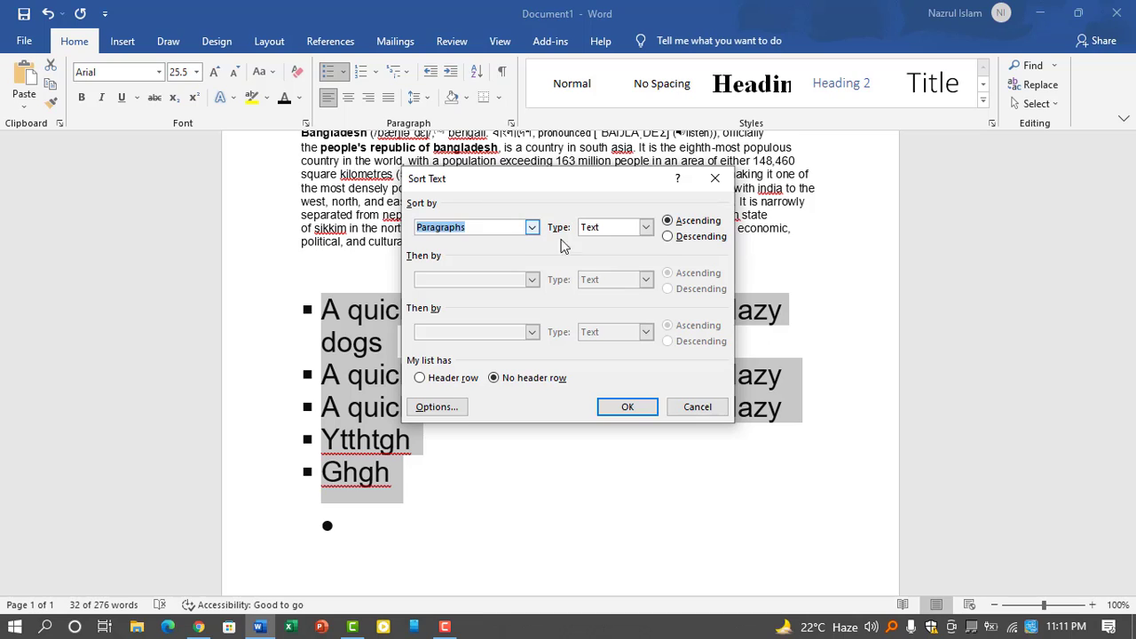
left_click(645, 228)
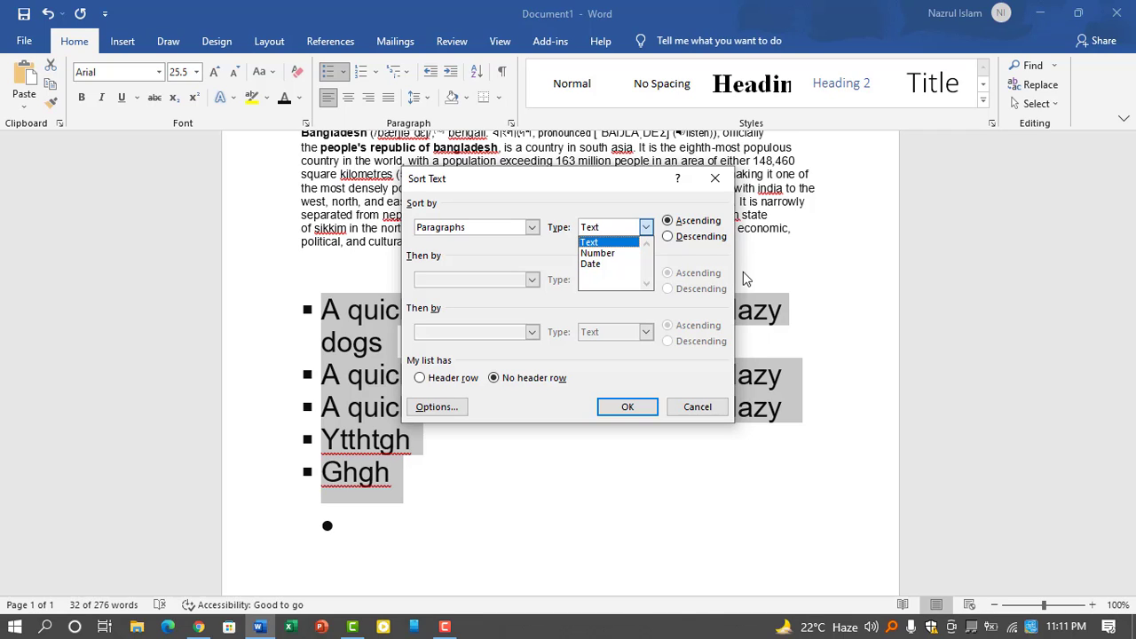
left_click(590, 244)
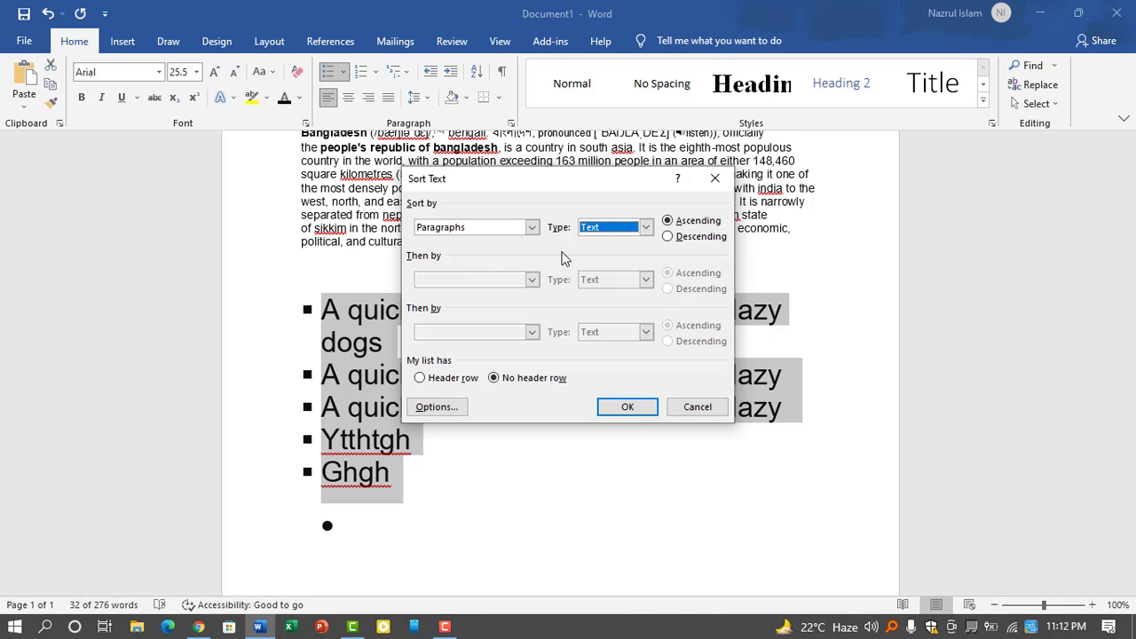
left_click(646, 228)
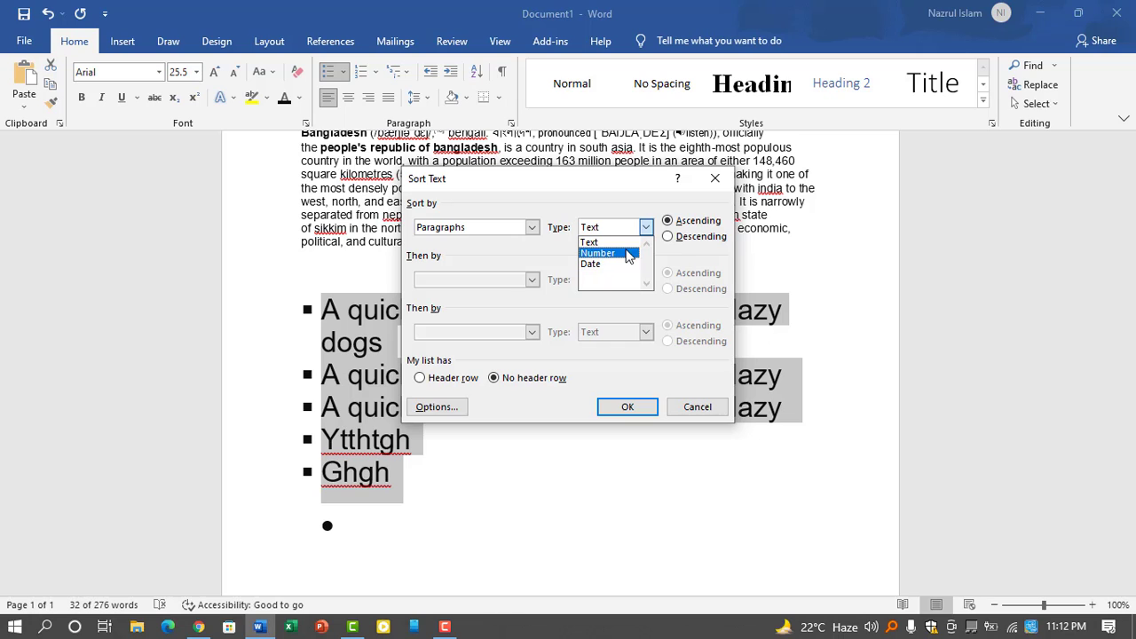
left_click(711, 184)
left_click(712, 183)
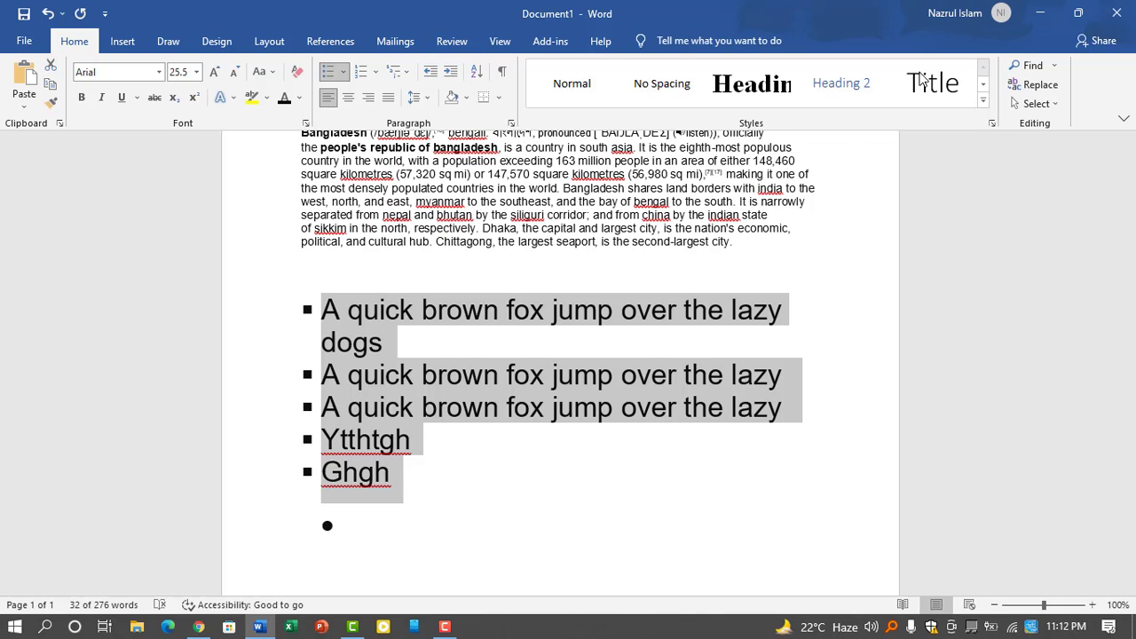
Justify the bulleted list after trying center and right alignment, with 1.0 line spacing
left_click(346, 99)
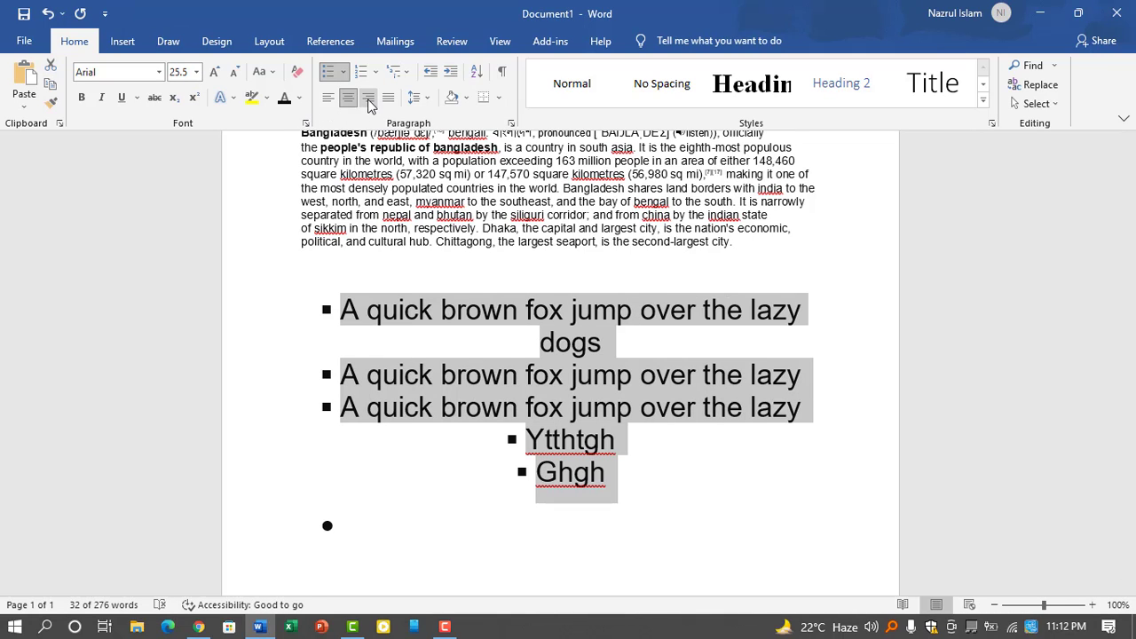
left_click(369, 99)
left_click(388, 99)
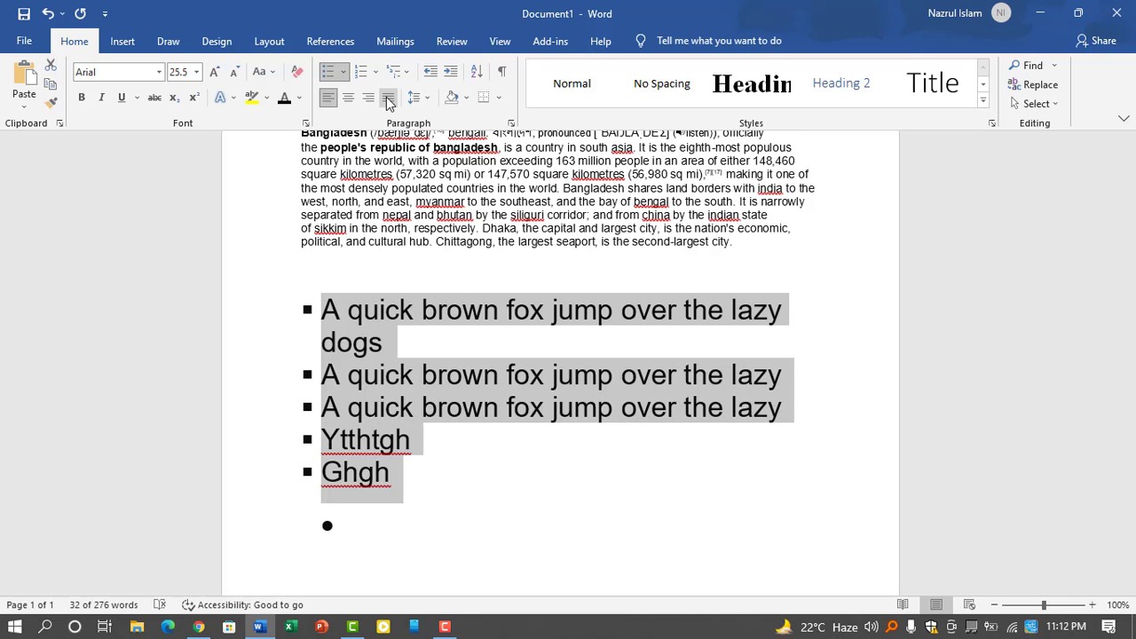
left_click(423, 100)
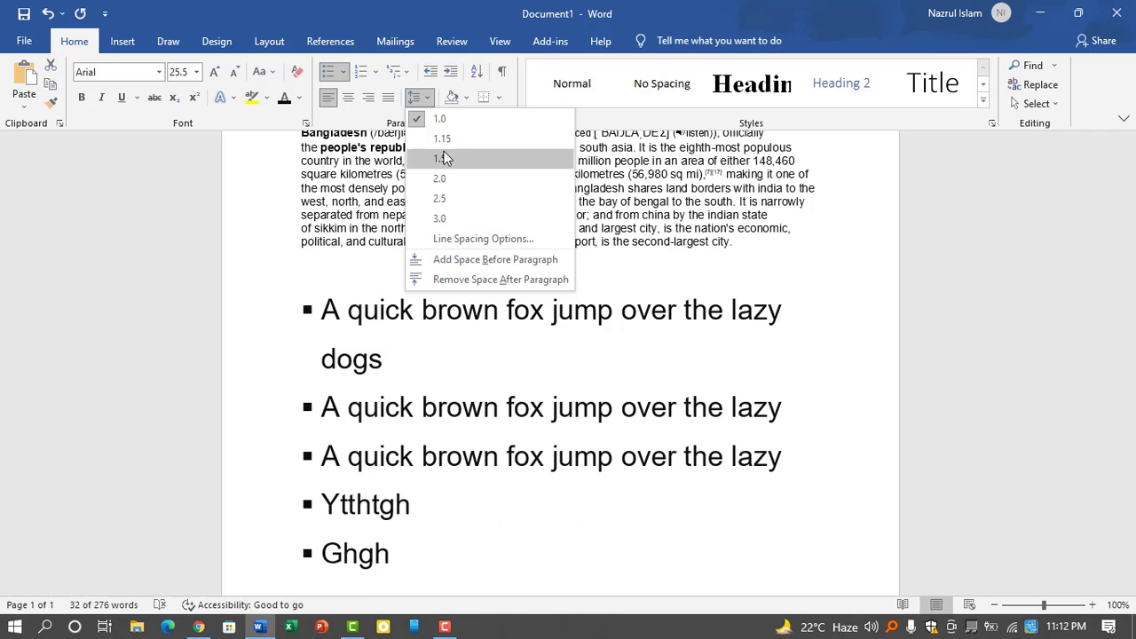
left_click(445, 122)
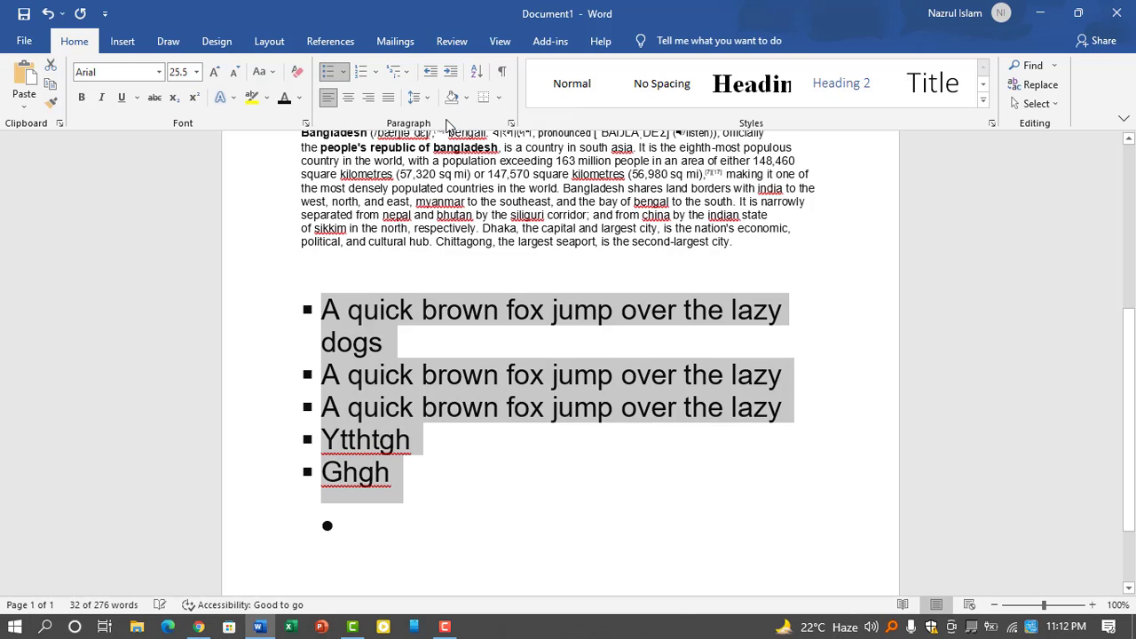
Preview the paragraph Shading colours and Borders choices without applying any
left_click(466, 99)
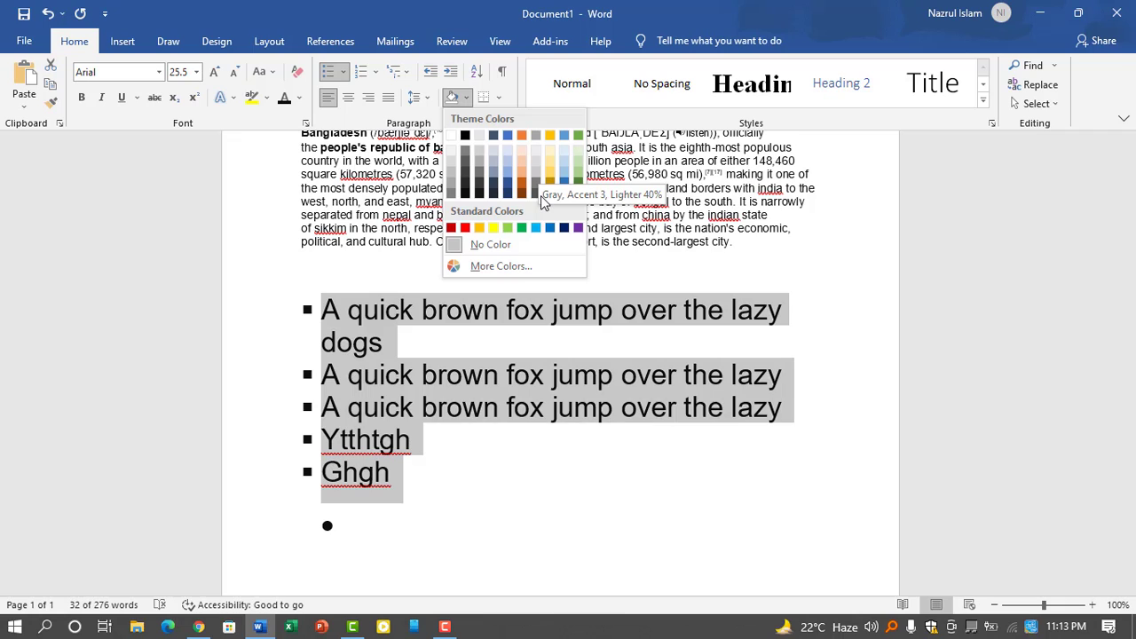
left_click(497, 97)
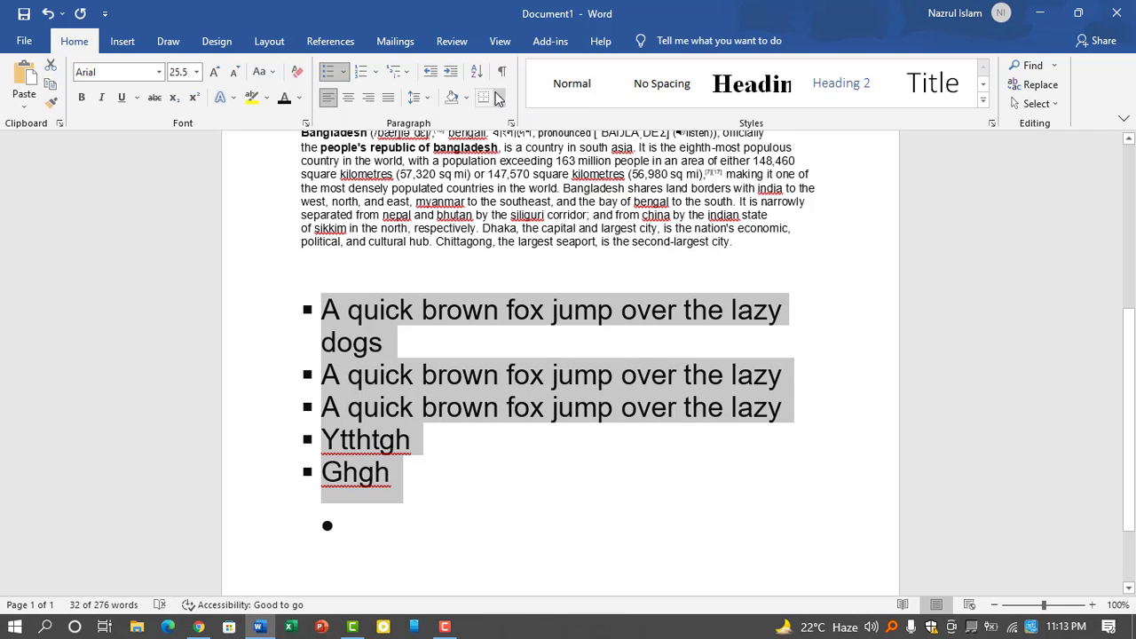
left_click(497, 97)
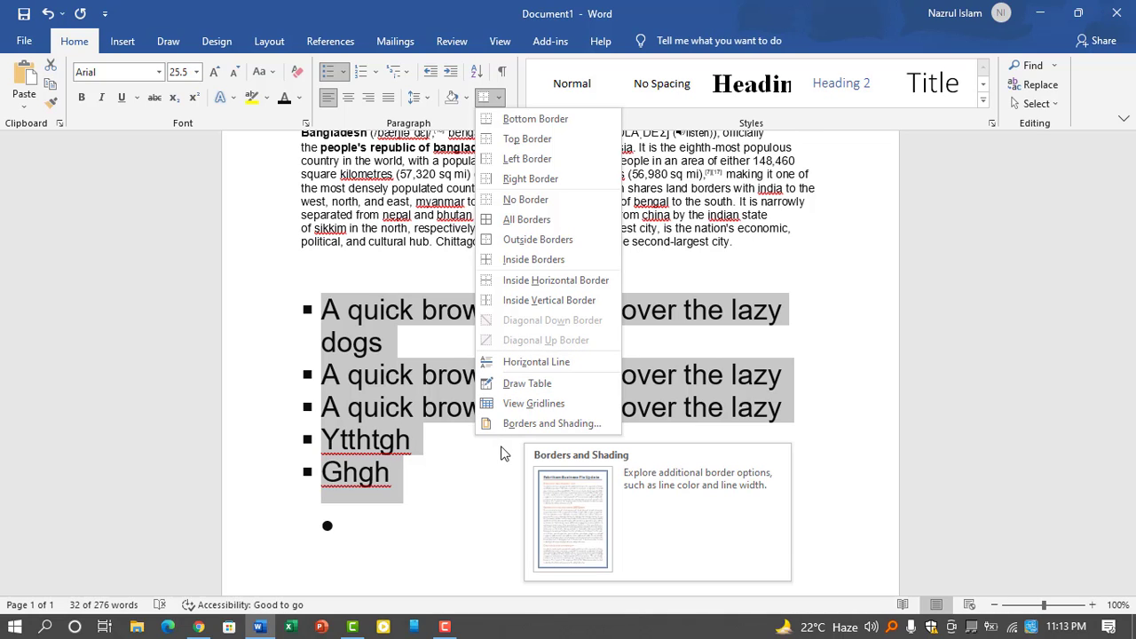
left_click(470, 123)
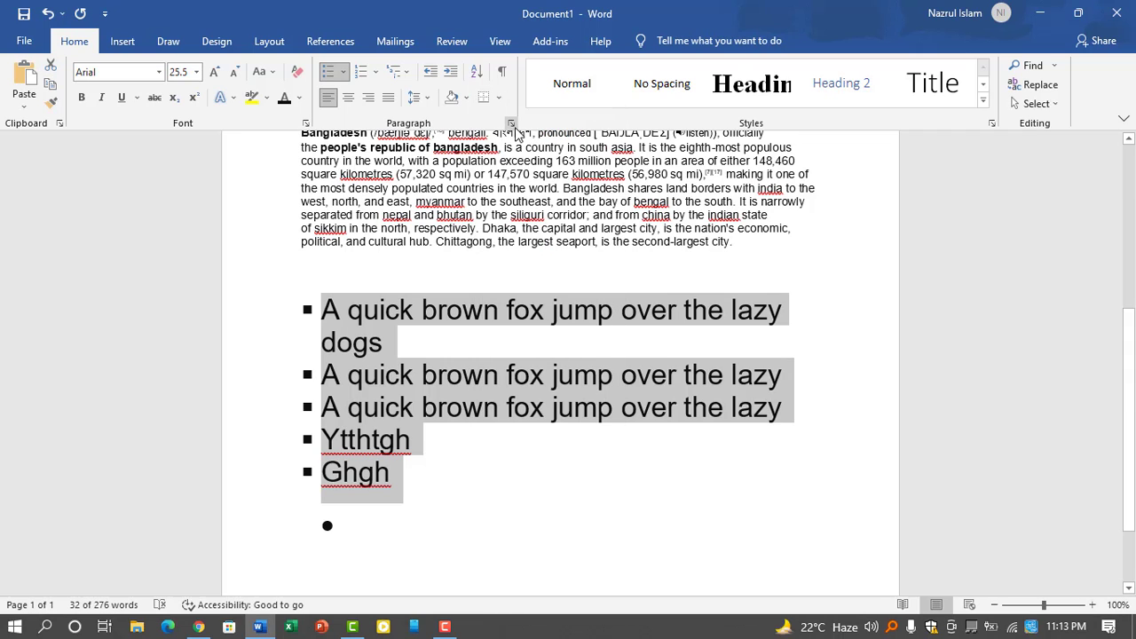
left_click(511, 124)
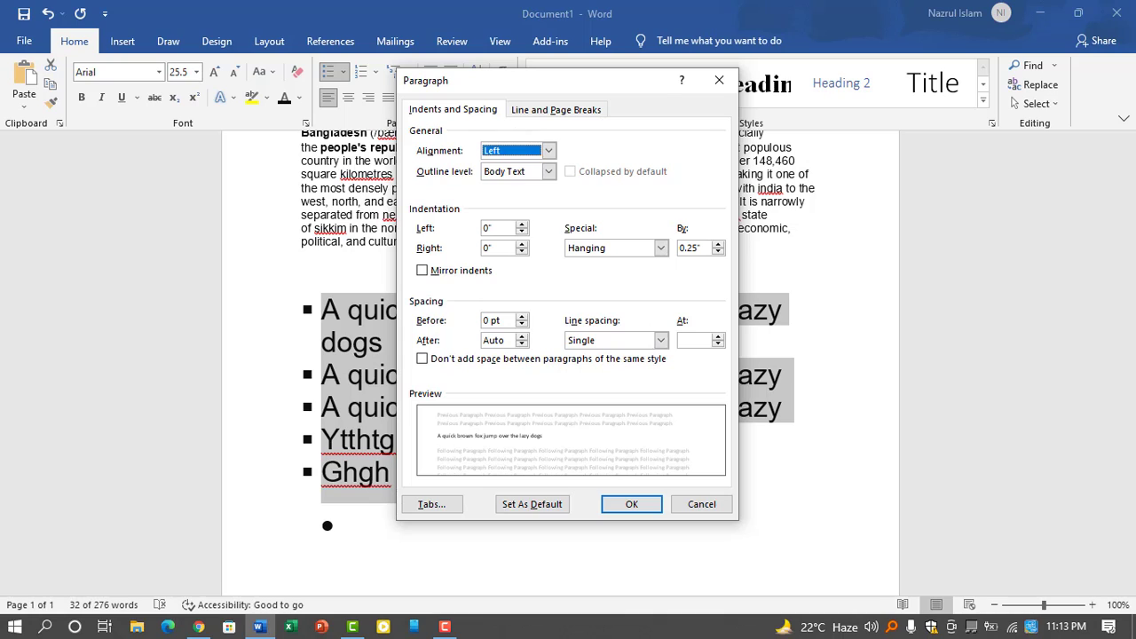
left_click(548, 151)
left_click(548, 152)
left_click(545, 171)
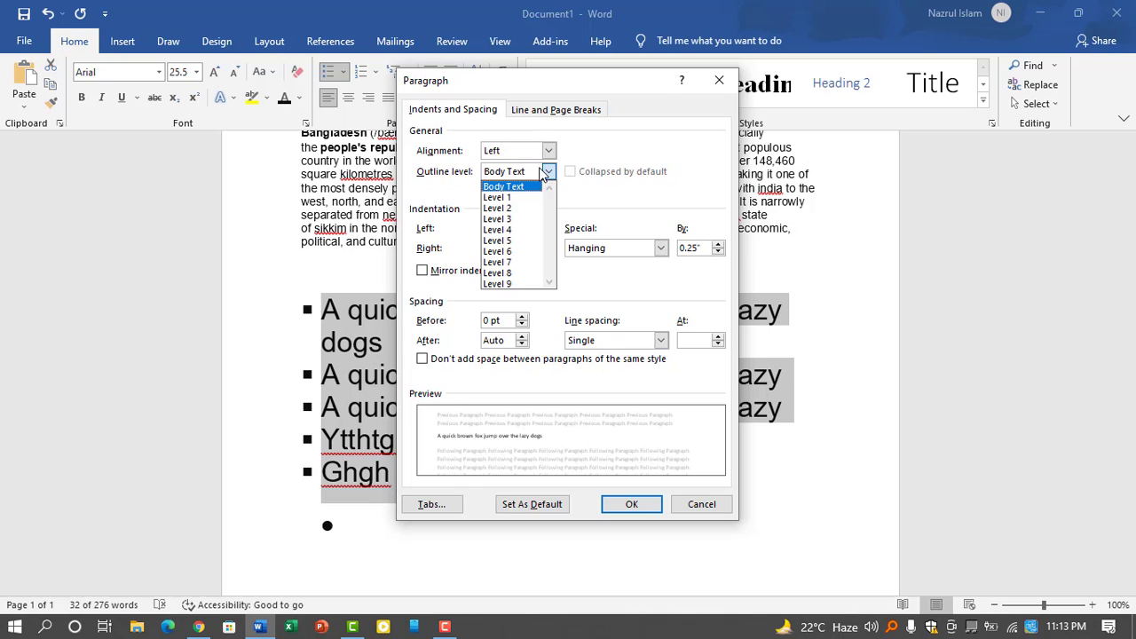
left_click(596, 165)
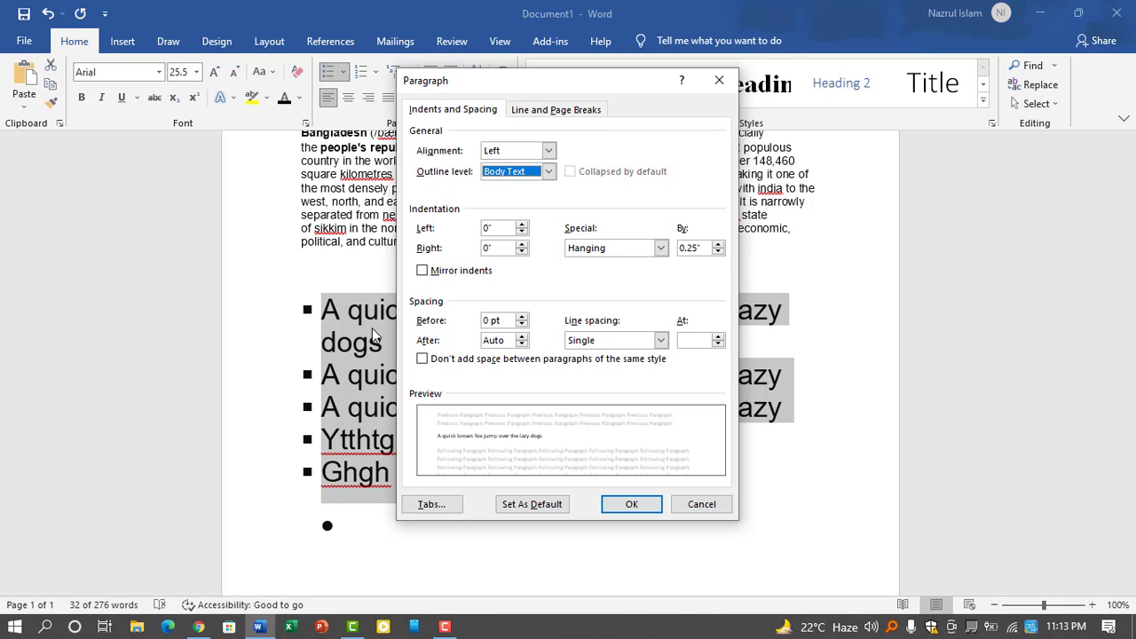
left_click(627, 341)
left_click(627, 341)
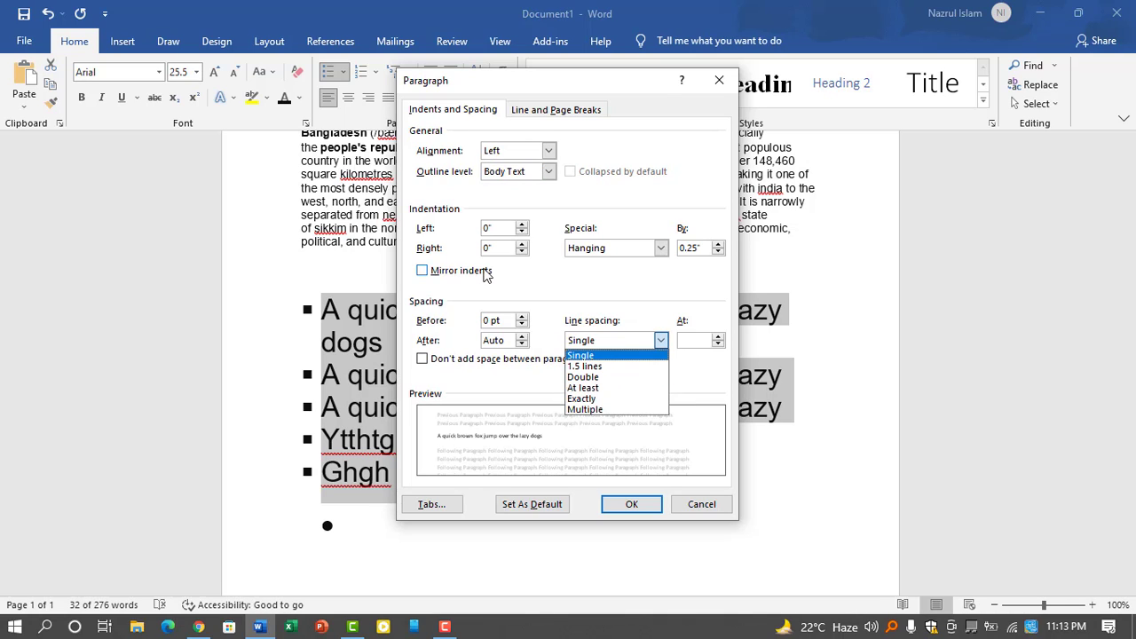
left_click(557, 114)
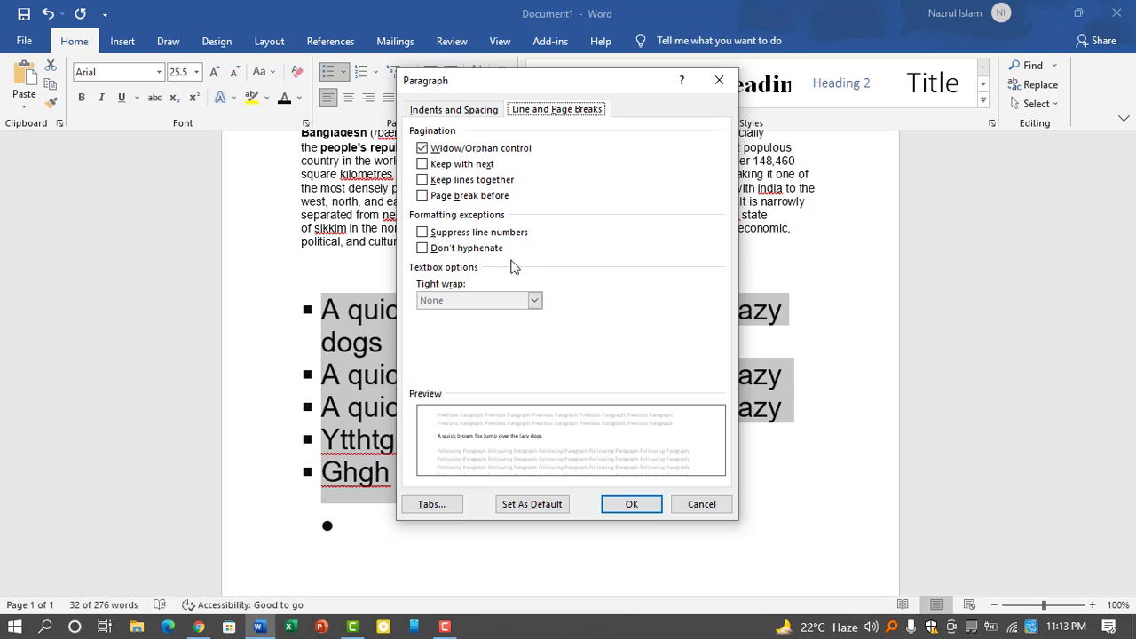
left_click(719, 80)
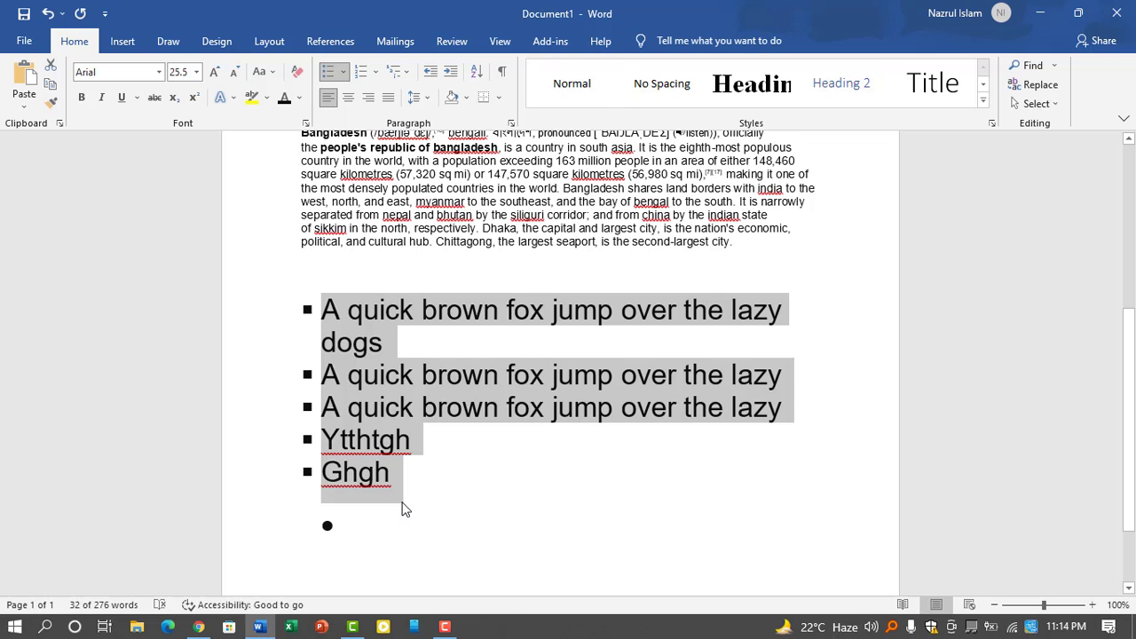
left_click_drag(335, 531, 284, 312)
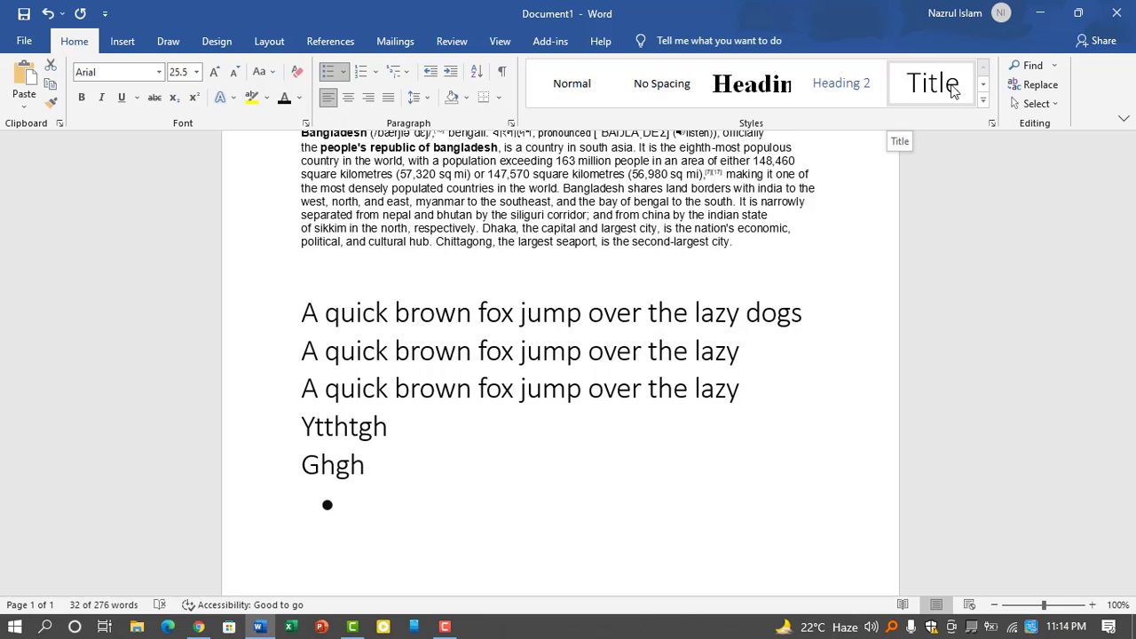
left_click(985, 101)
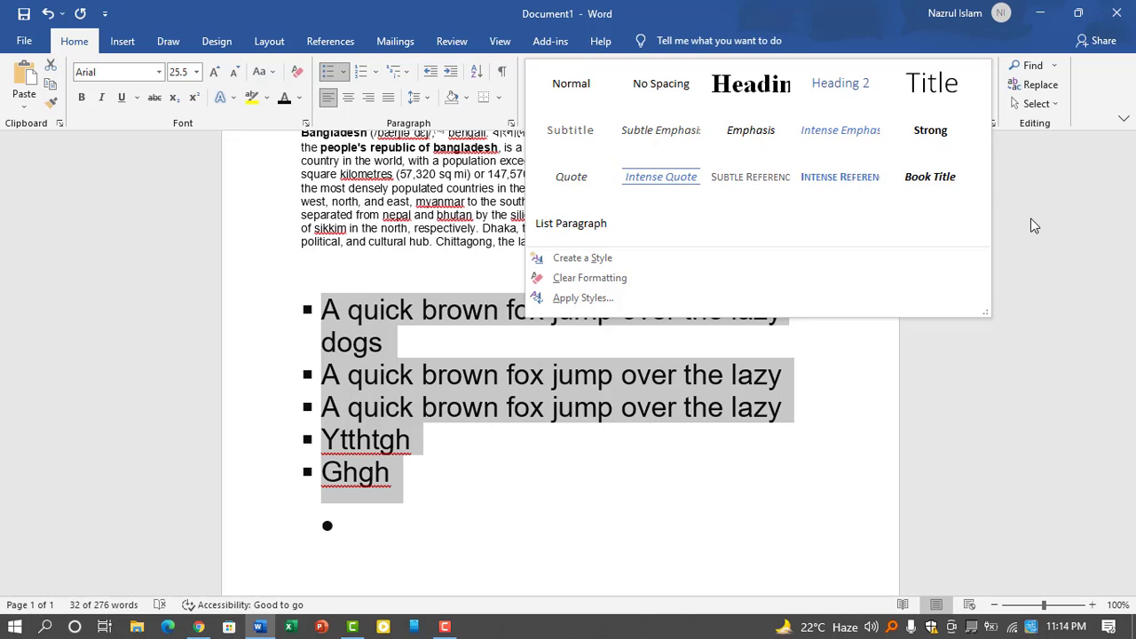
left_click(1029, 167)
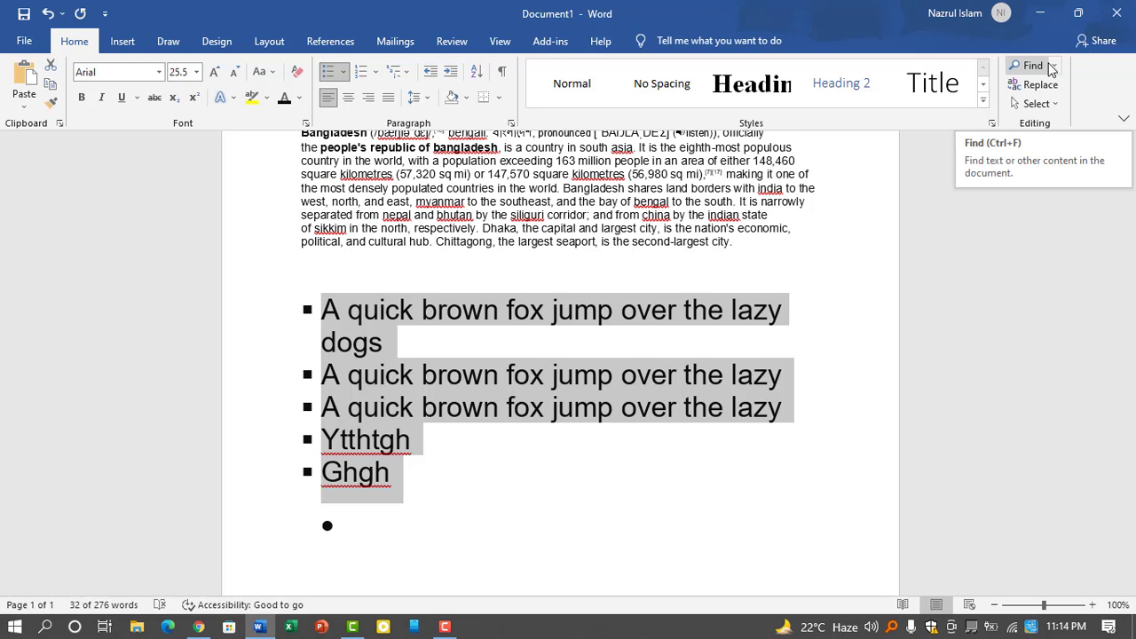
Open the Navigation pane search and undo the accidental overwrite of the list with Ctrl+Z
left_click(1050, 69)
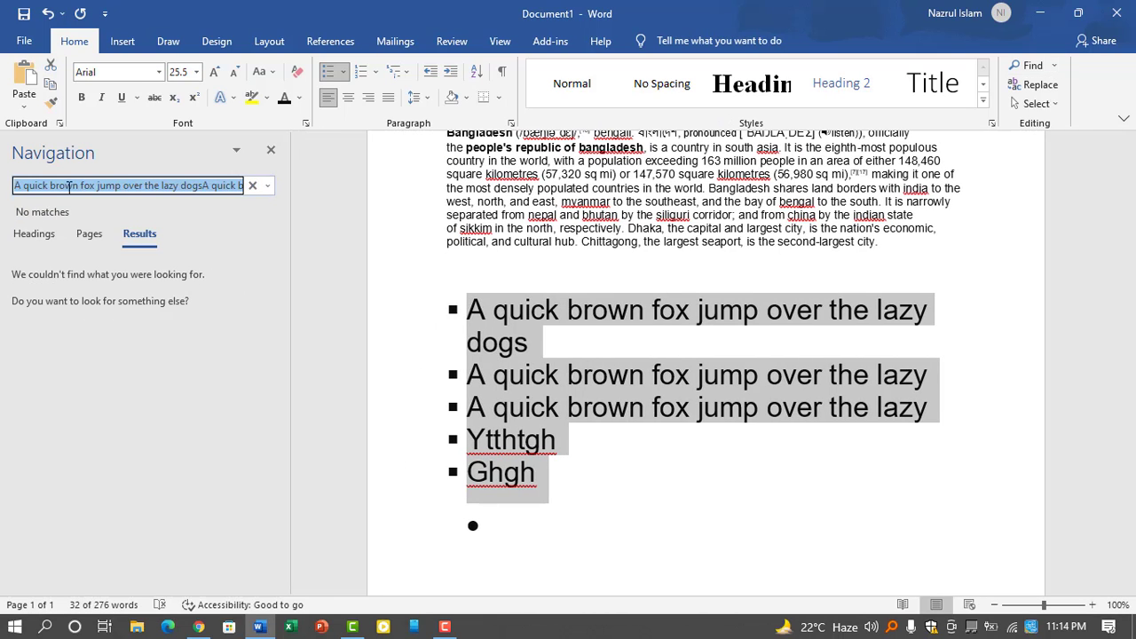
left_click(64, 186)
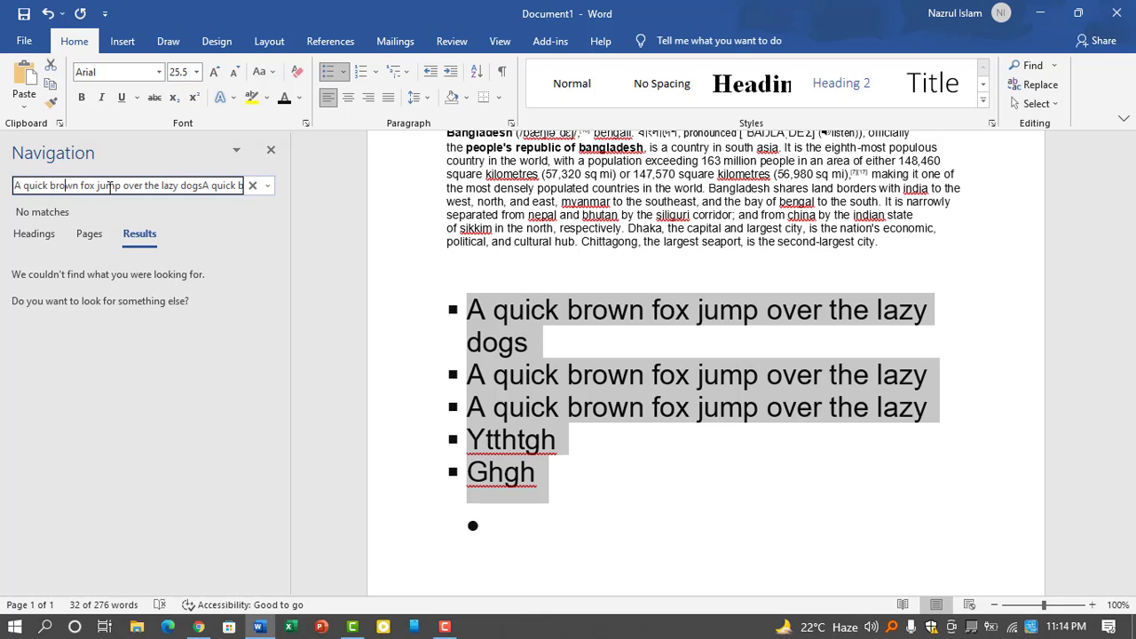
left_click(252, 186)
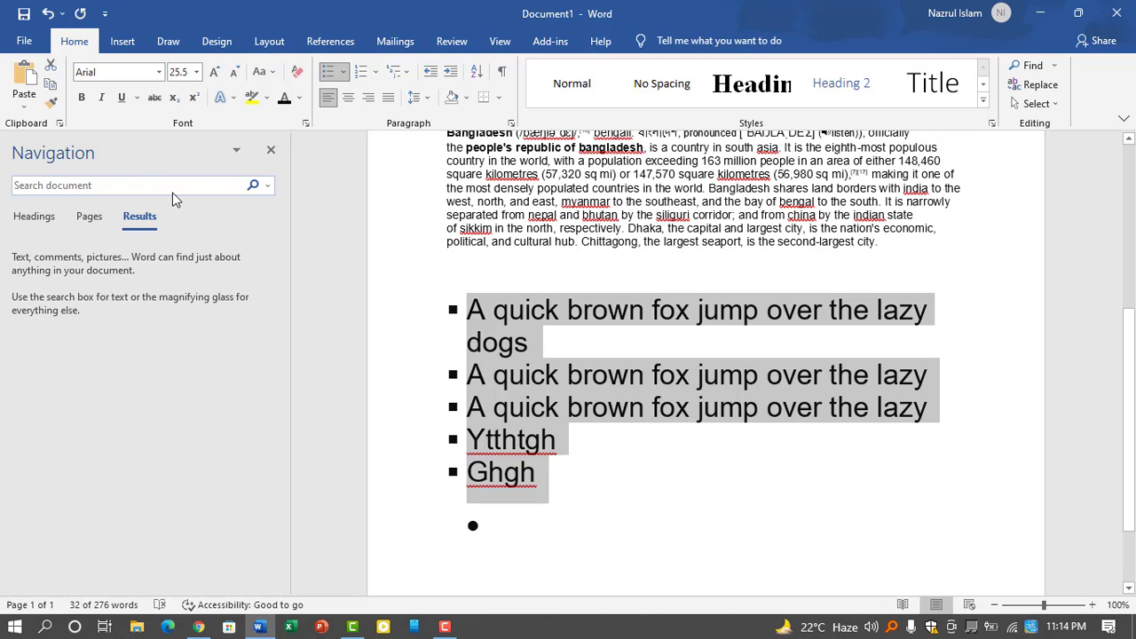
type("q")
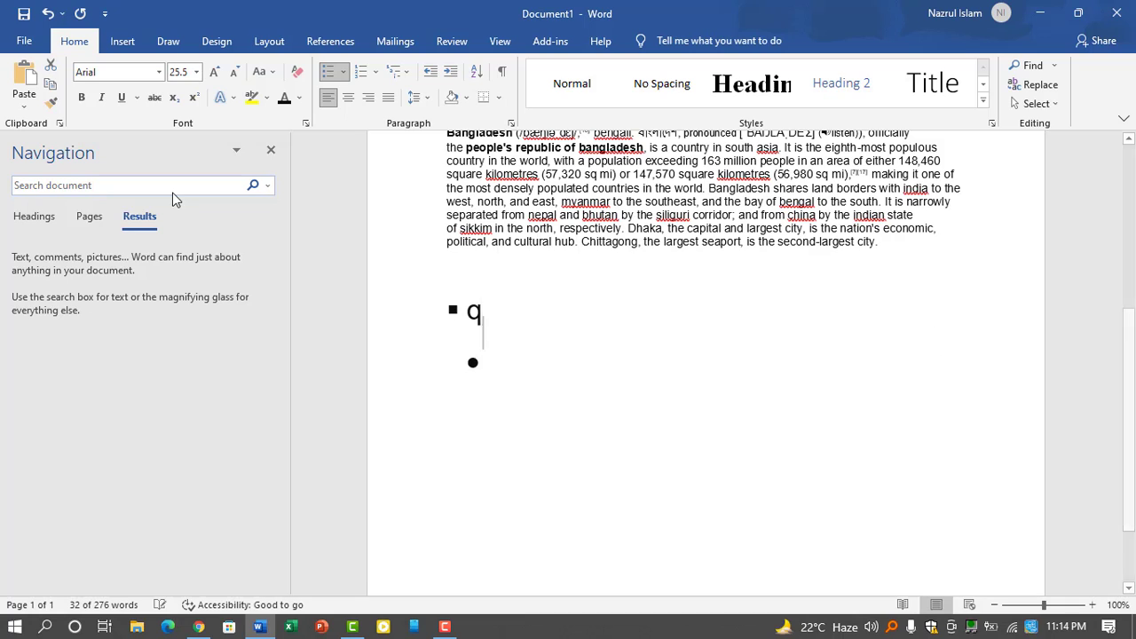
type("u")
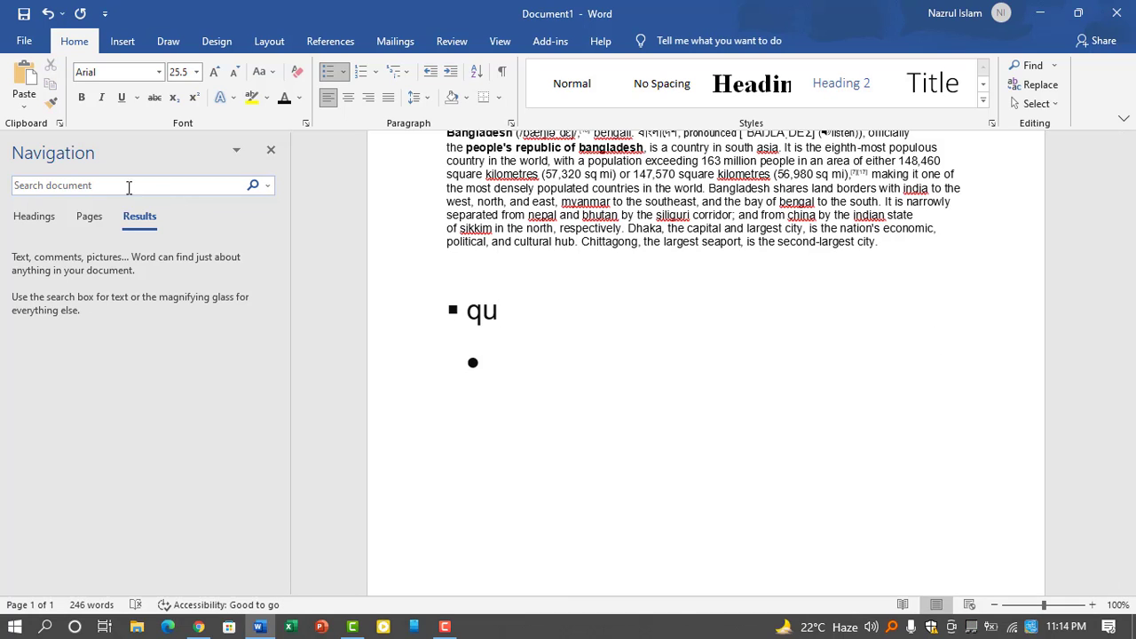
left_click(89, 216)
key("ctrl+z")
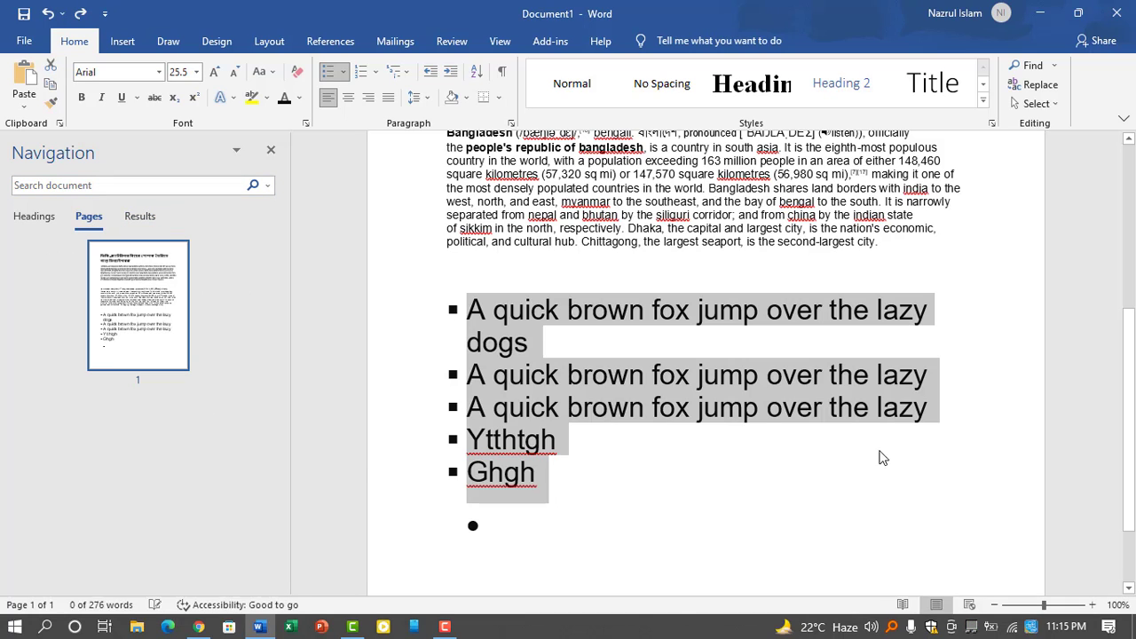
left_click(880, 457)
Search the document for 'quick', finding its 3 matches in the fox sentences
left_click(134, 185)
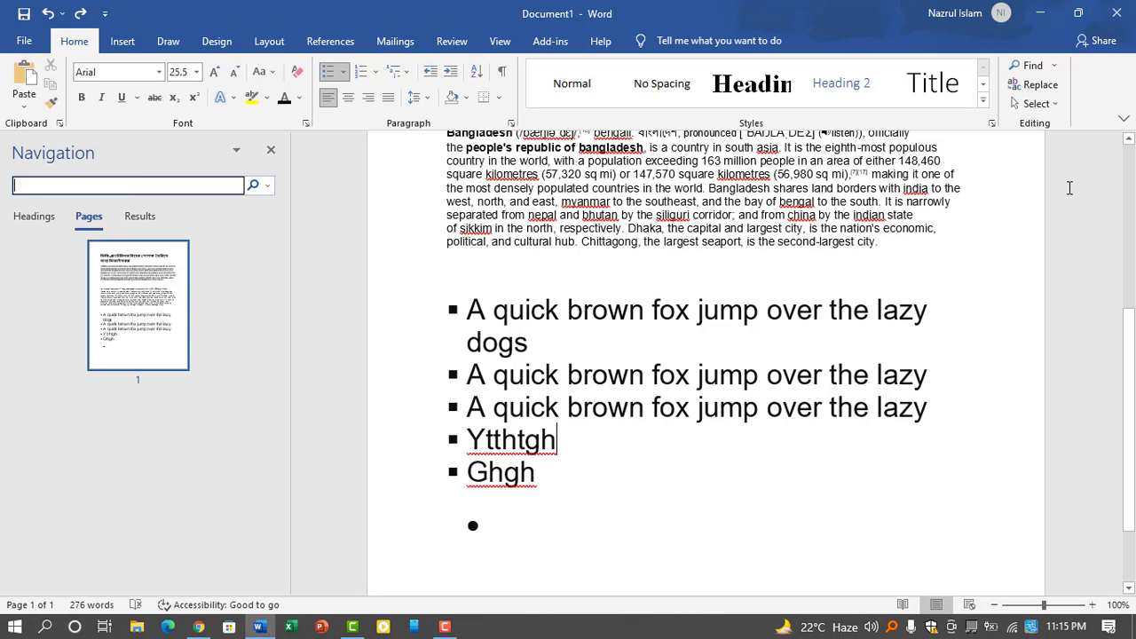
double_click(952, 188)
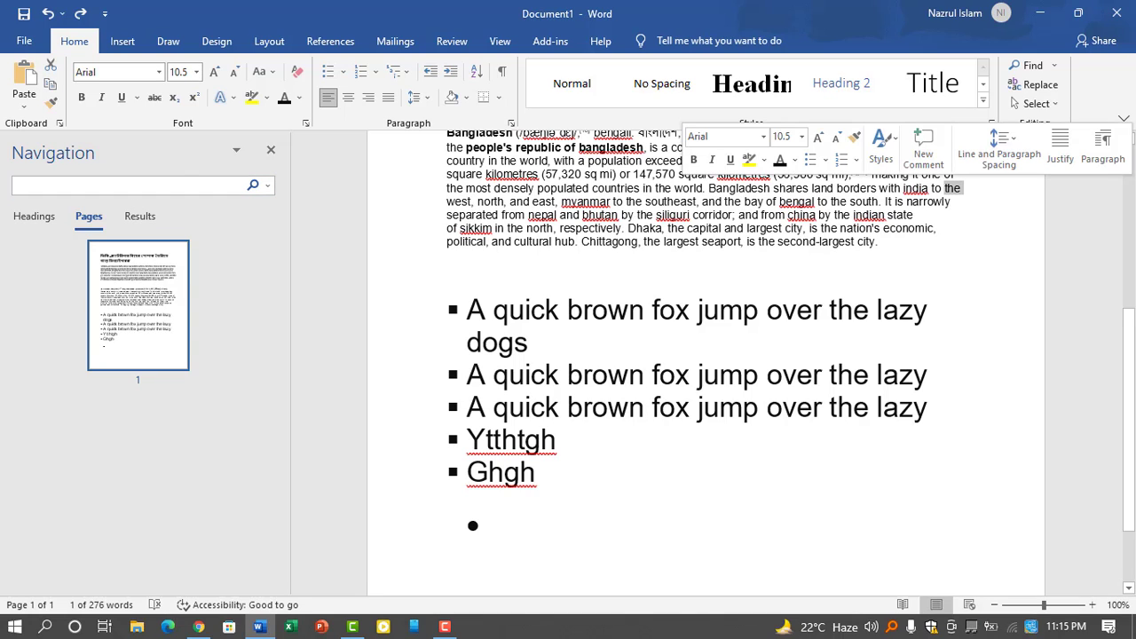
left_click(1029, 66)
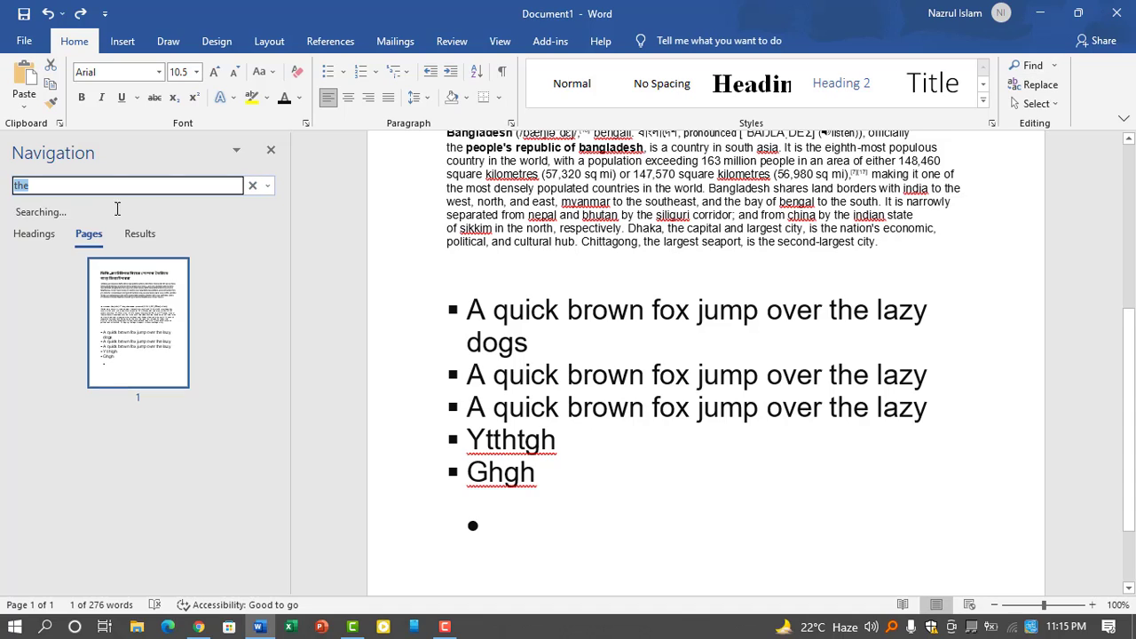
key("BackSpace")
type("quick")
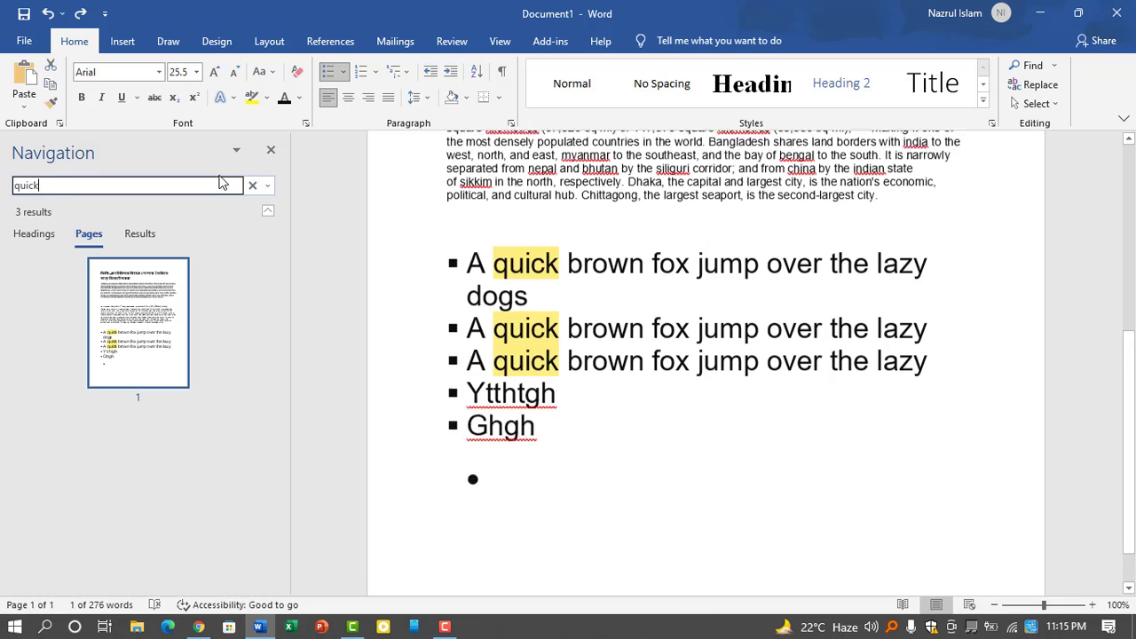
key("Return")
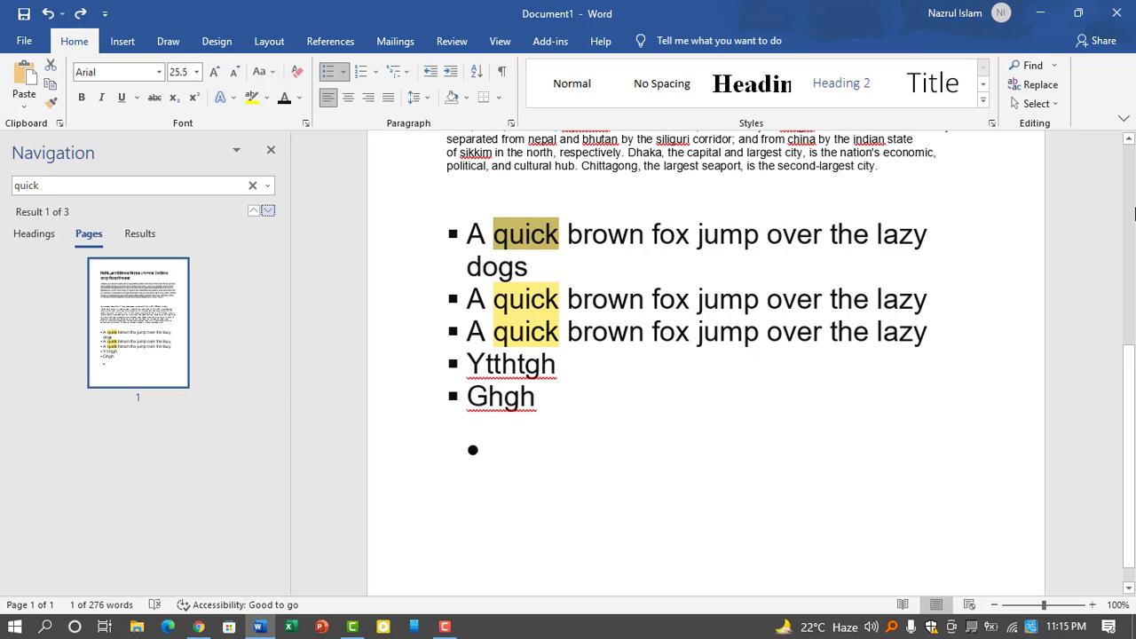
Replace all 3 occurrences of 'quick' with 'early' and close Find and Replace
left_click(1052, 86)
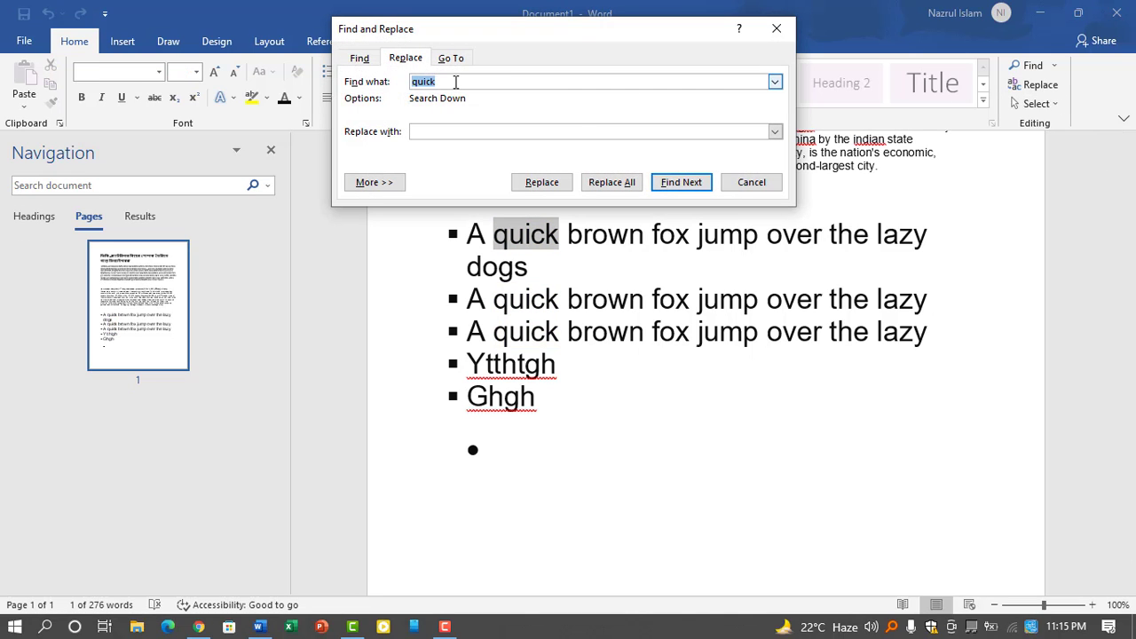
left_click(435, 133)
type("early")
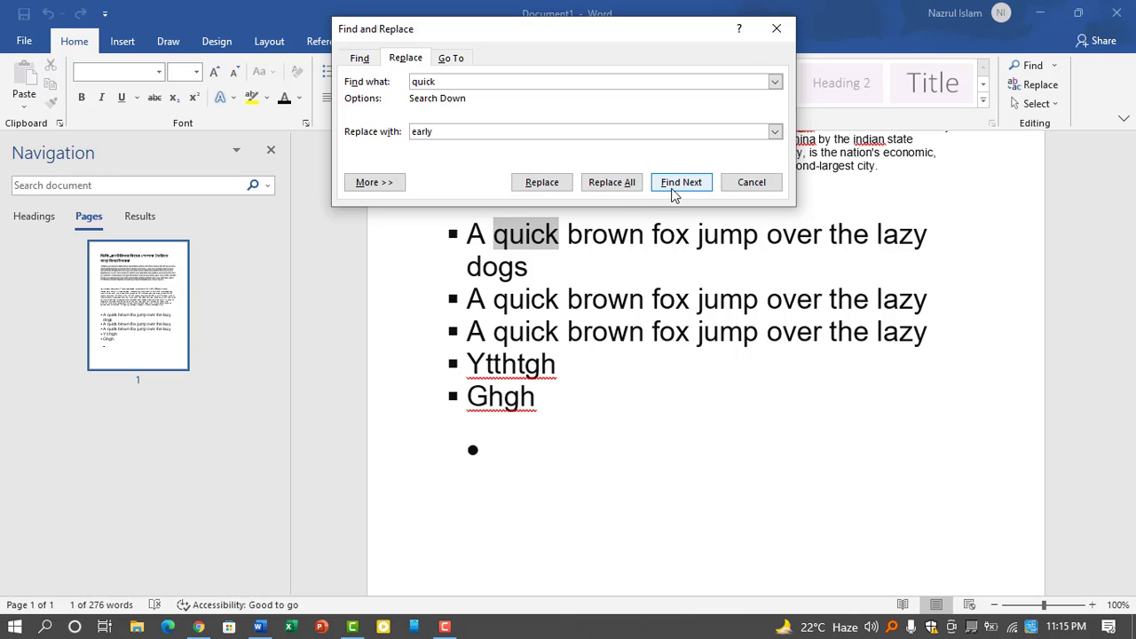
left_click(600, 186)
left_click(559, 363)
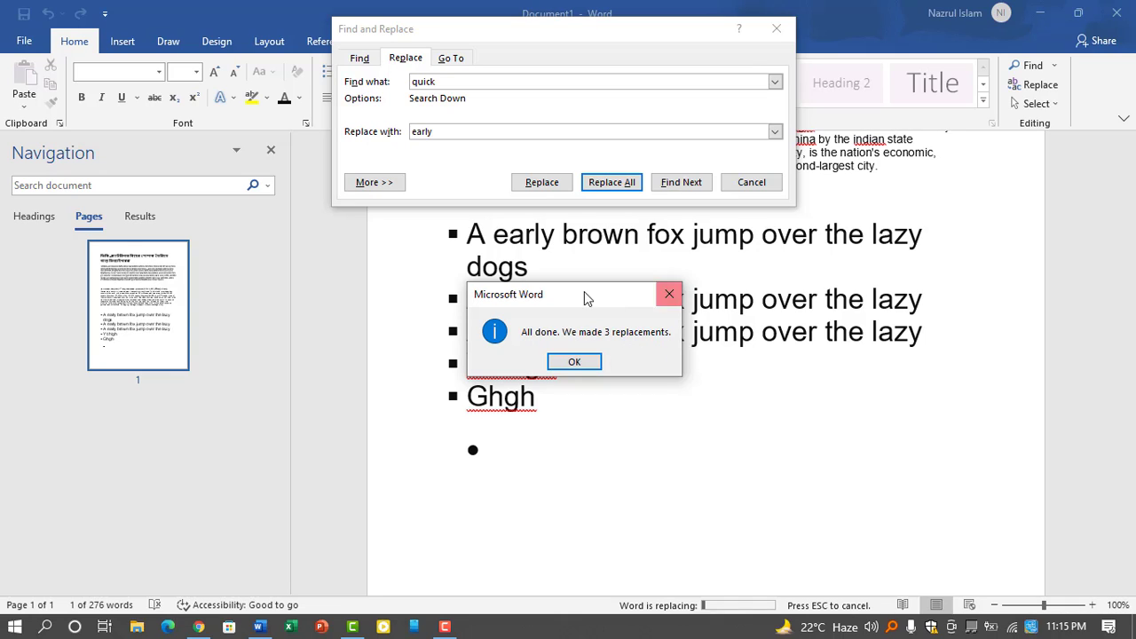
left_click(576, 362)
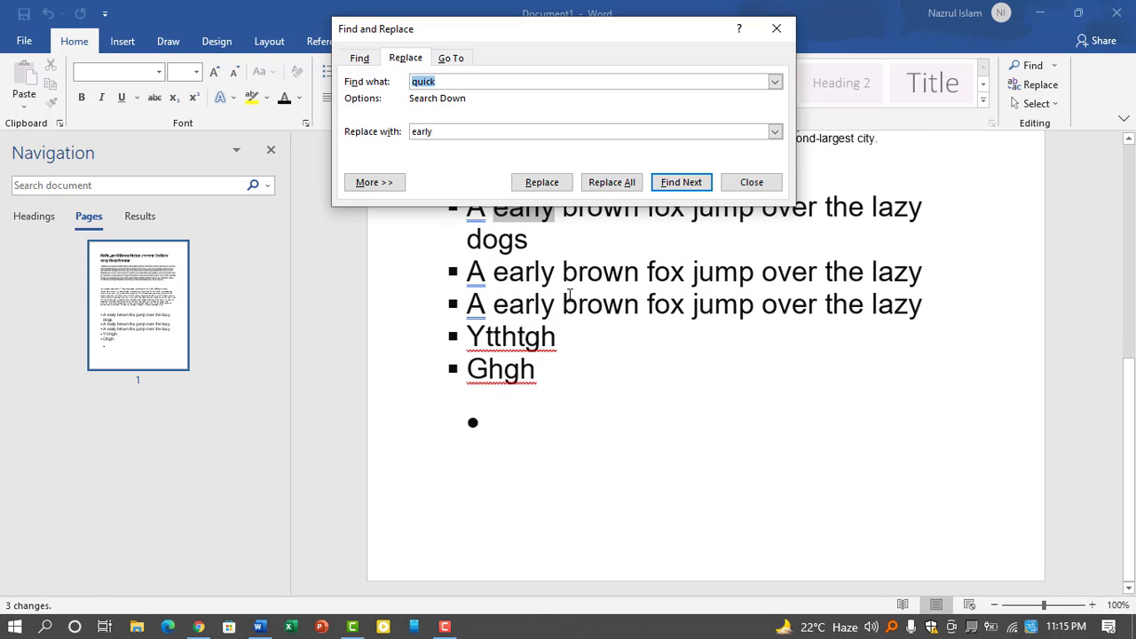
left_click(751, 185)
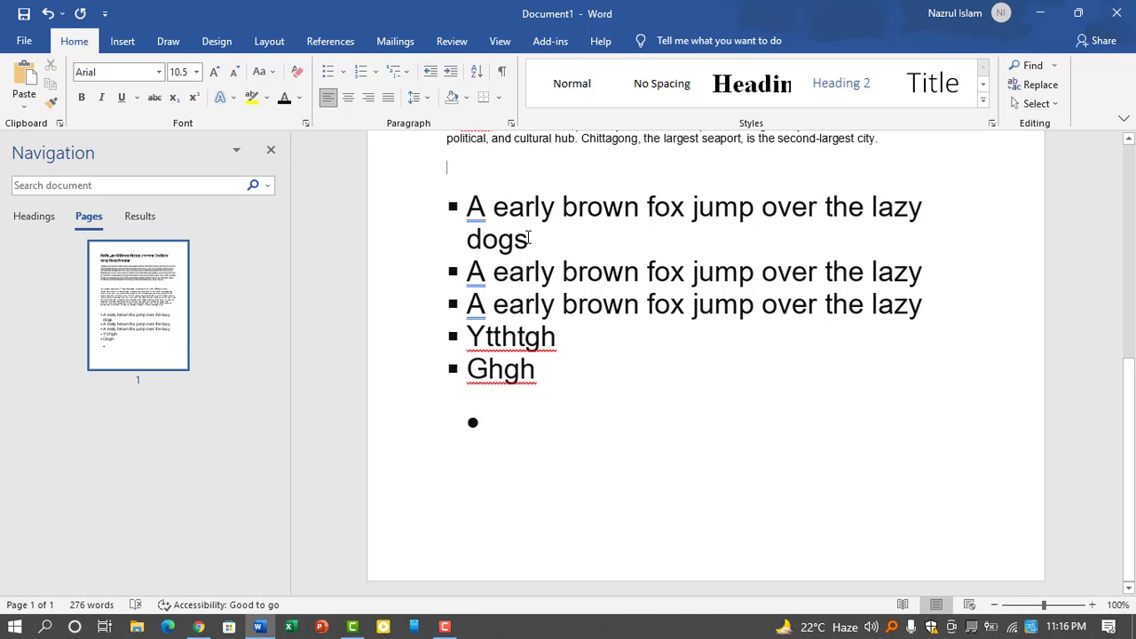
Scroll back to the Bangla headline at the top, then switch to another taskbar program
scroll(736, 243, "up", 3)
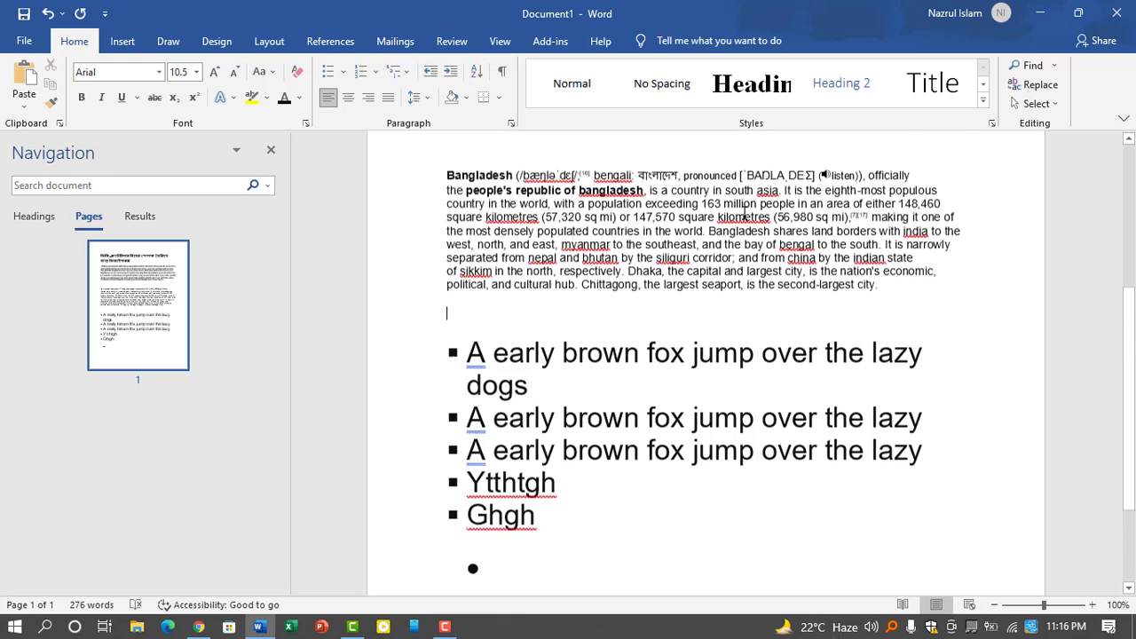
scroll(733, 220, "up", 3)
scroll(733, 218, "up", 3)
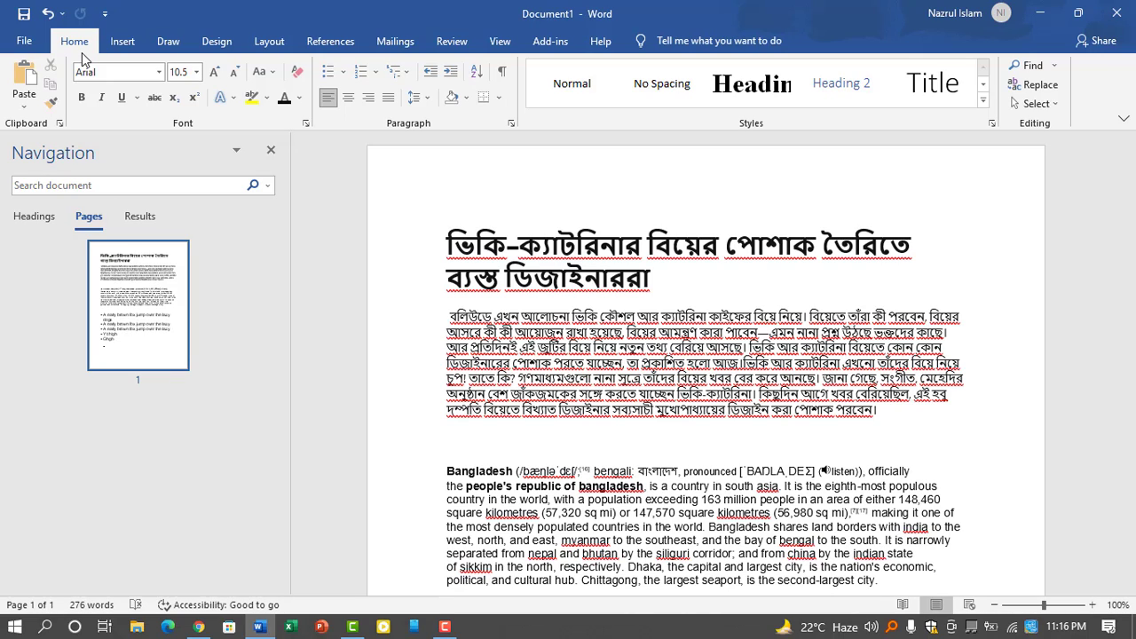
left_click(448, 628)
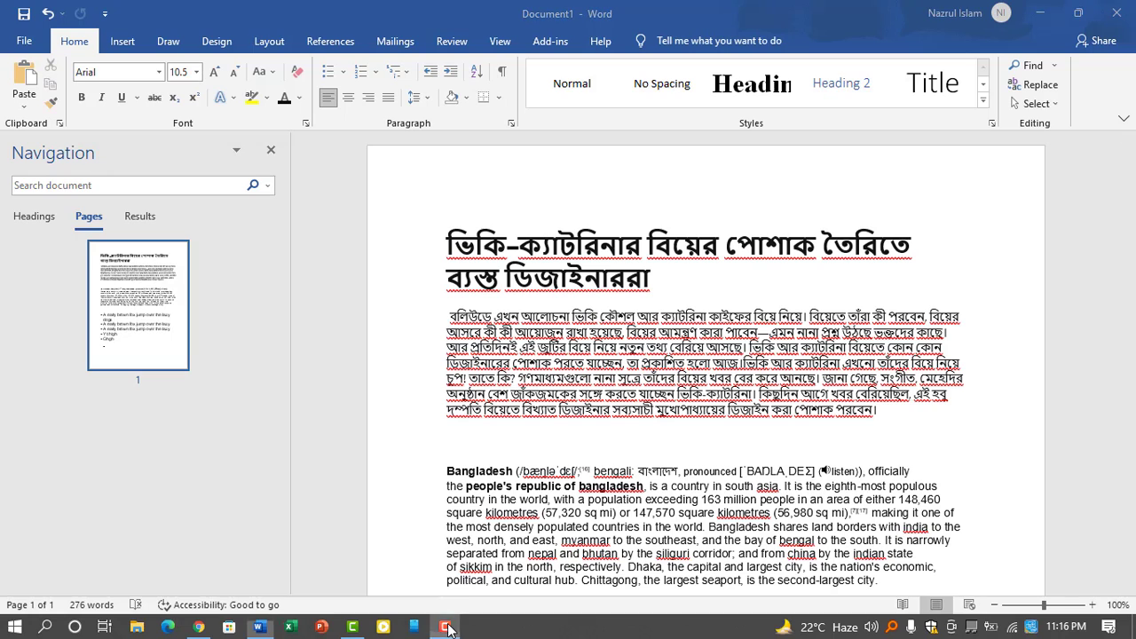